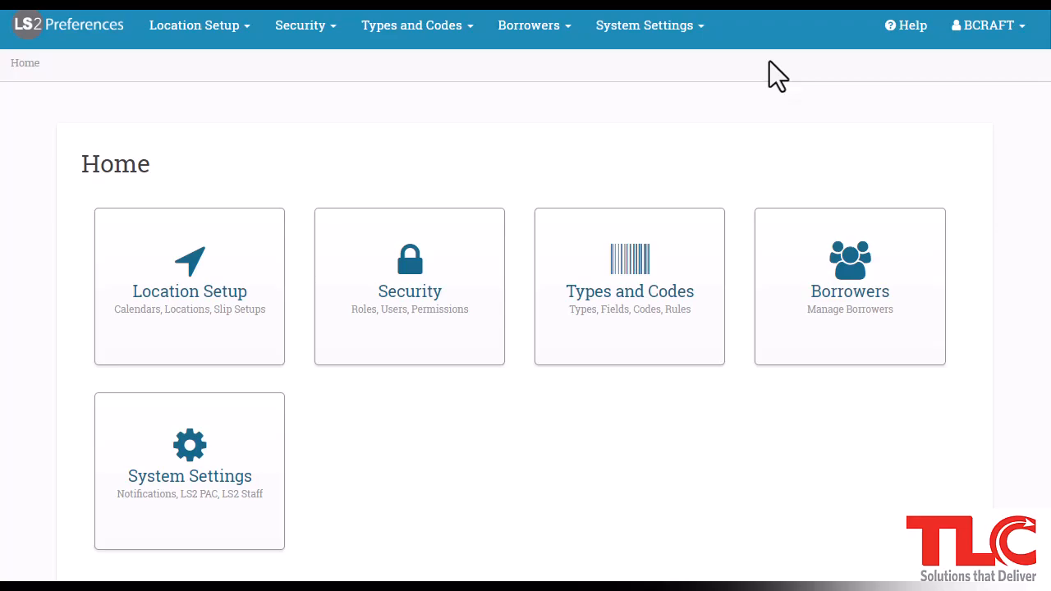
Step: Open the Holds Routing settings under Types and Codes, consult the page's help, and return to the home page
left_click(692, 249)
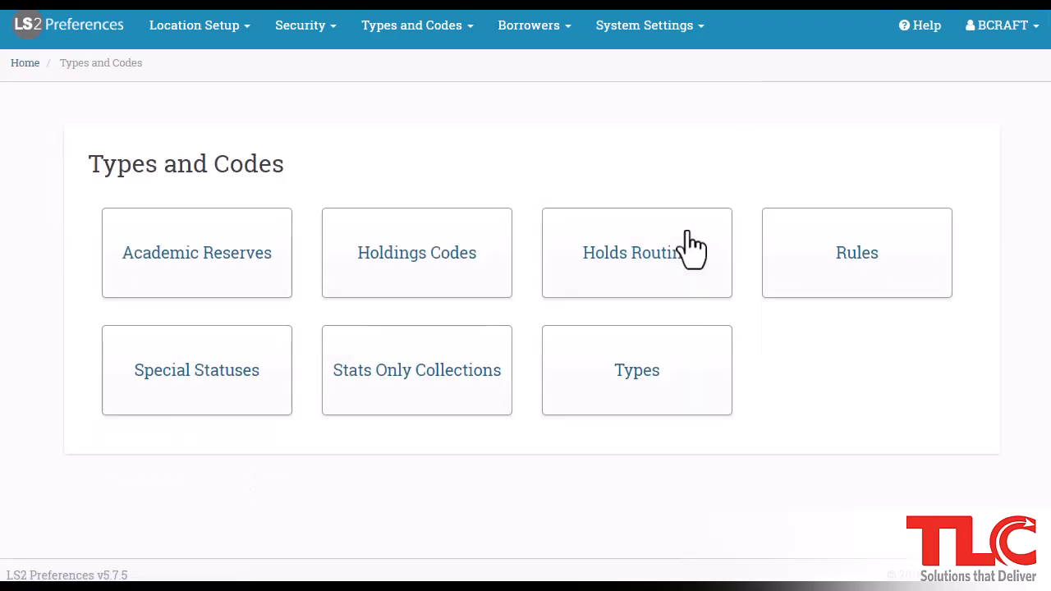
left_click(691, 249)
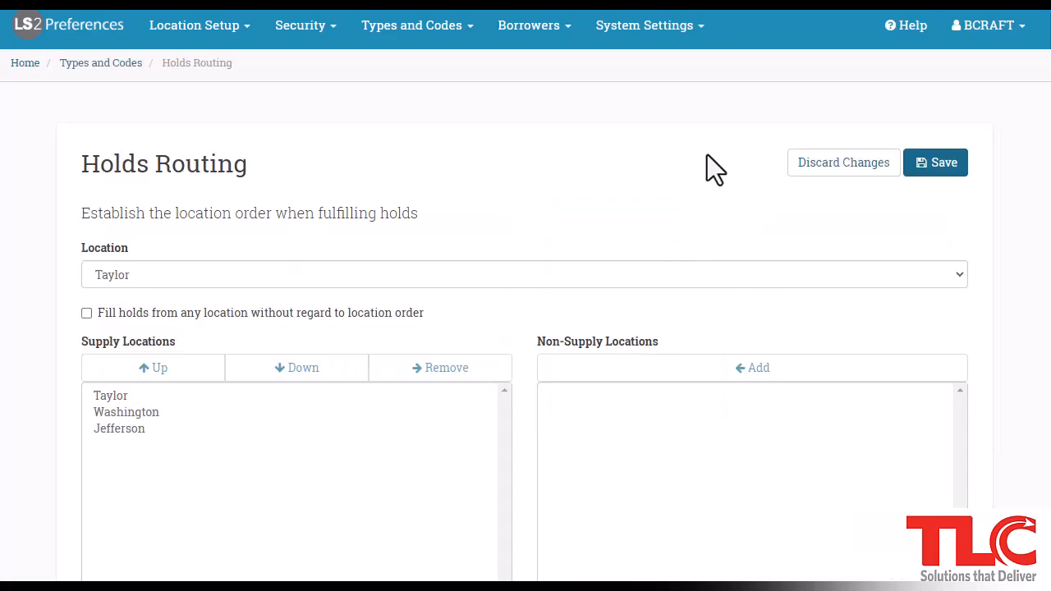
left_click(900, 33)
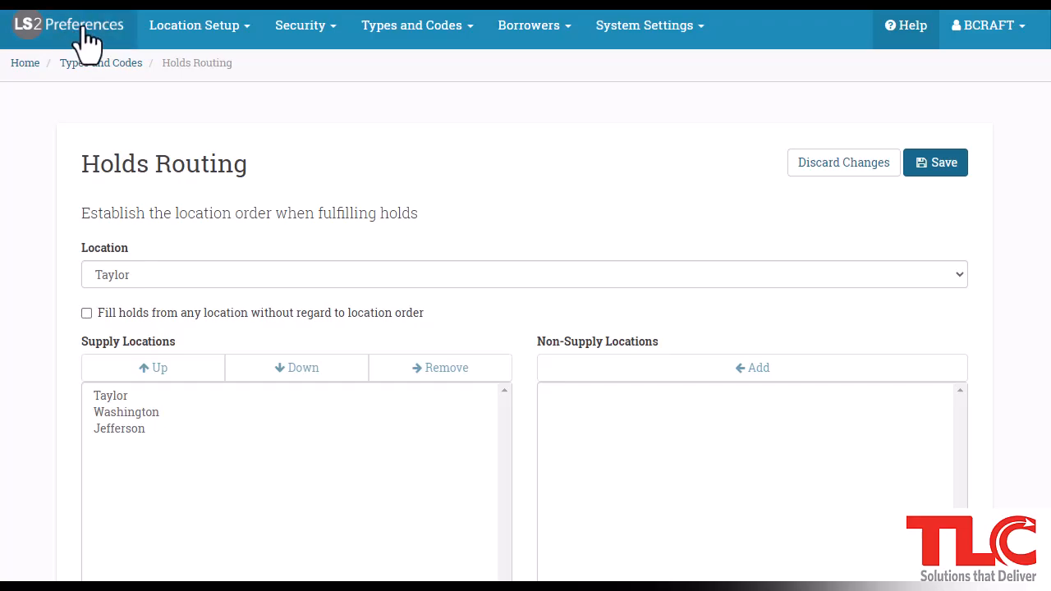
left_click(72, 34)
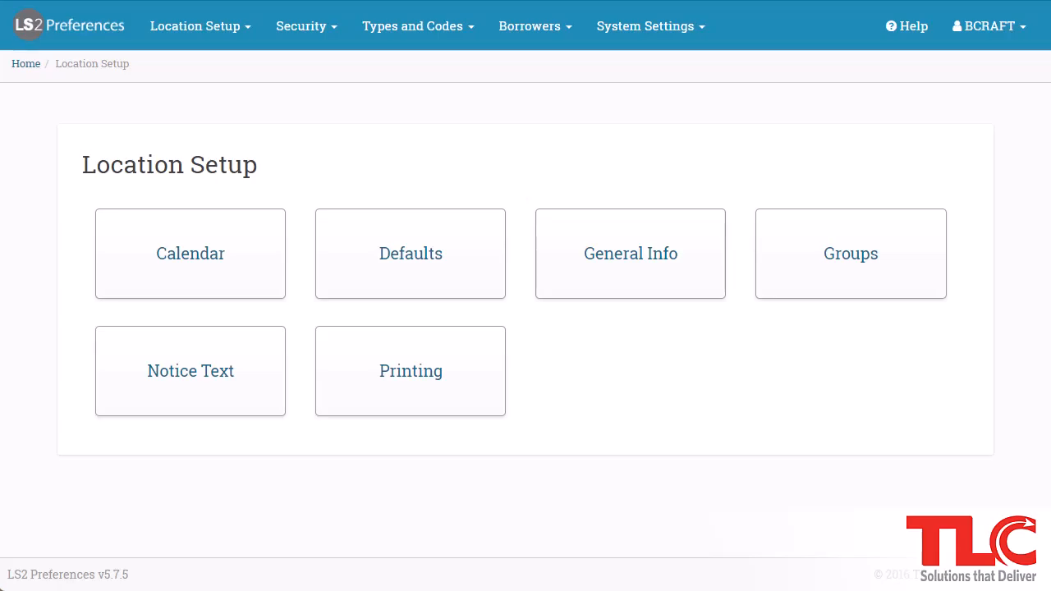
Step: Open the location Defaults for Taylor and review its Details settings
left_click(450, 242)
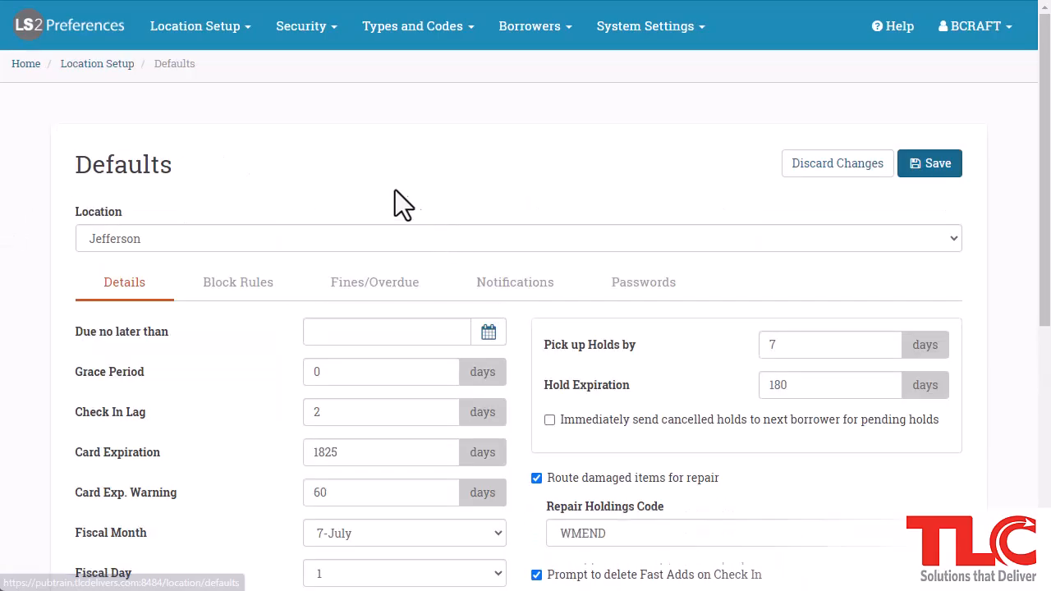
left_click(333, 234)
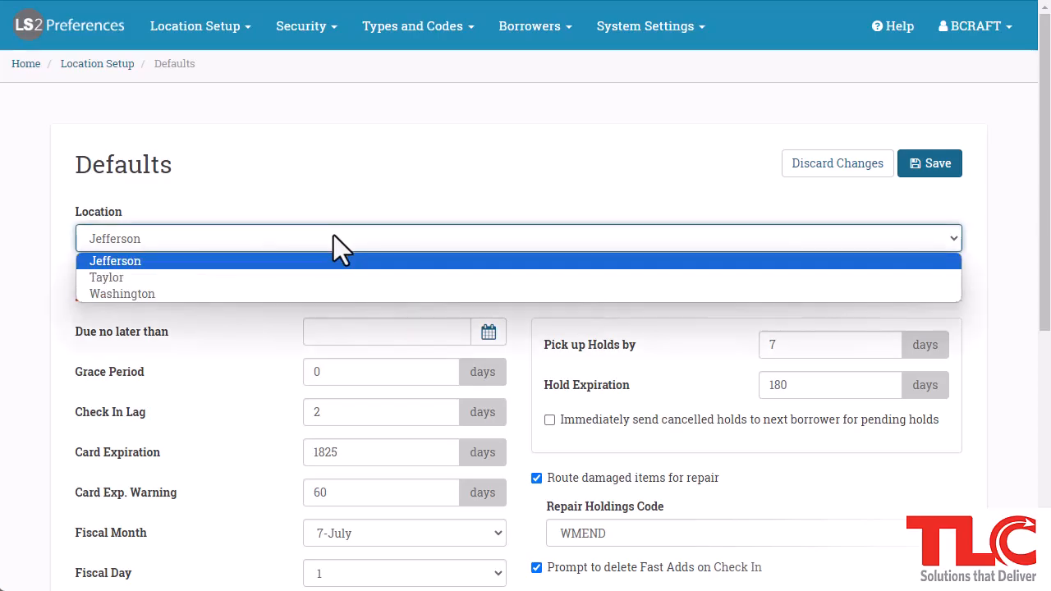
left_click(333, 277)
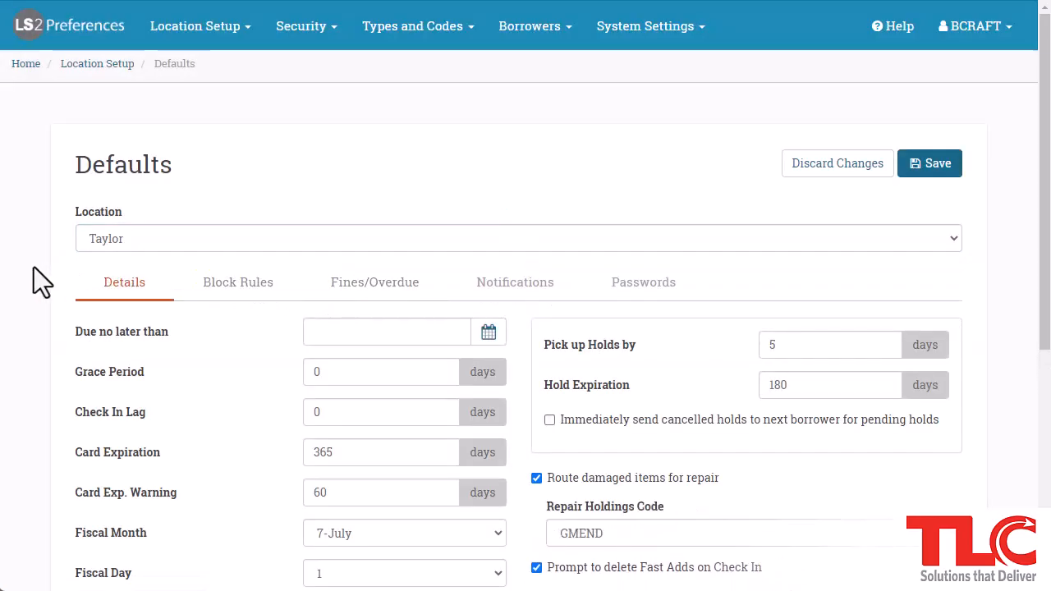
scroll(33, 269, "down", 2)
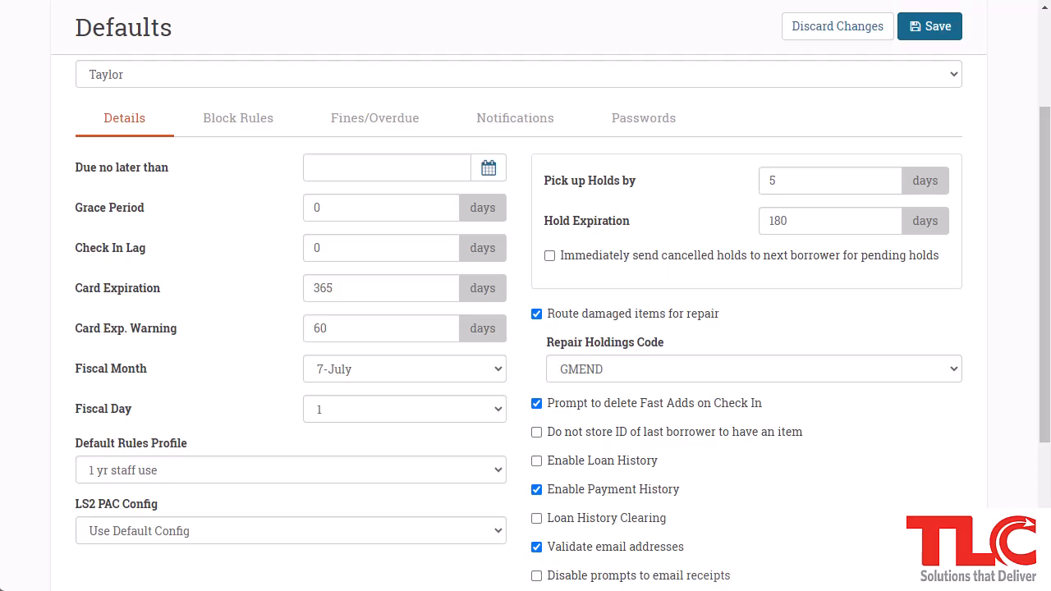
Step: Review Taylor's default Block Rules, Fines/Overdue, Notifications and Passwords settings
left_click(259, 125)
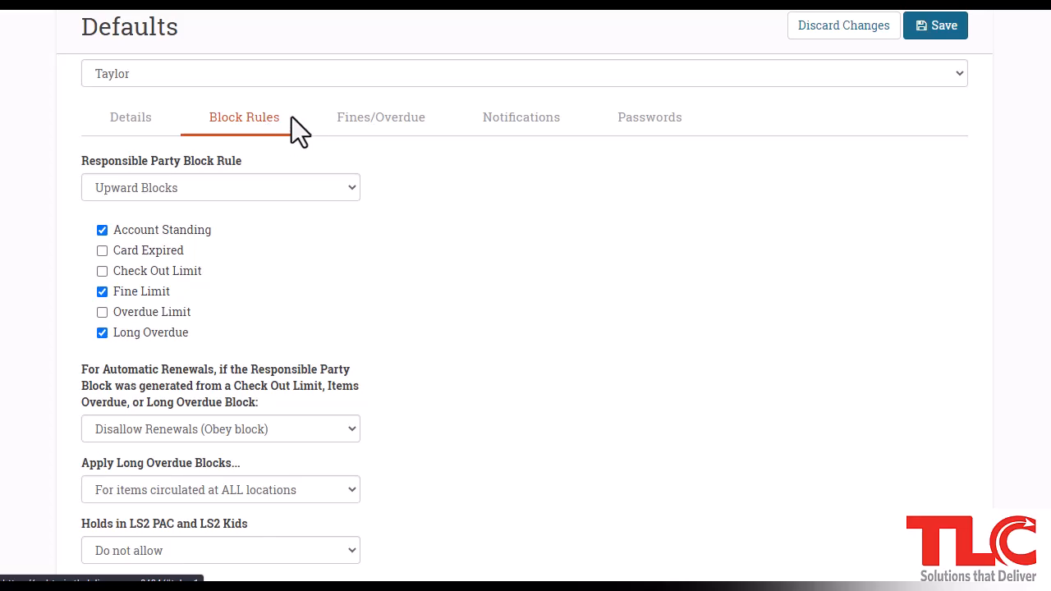
left_click(370, 119)
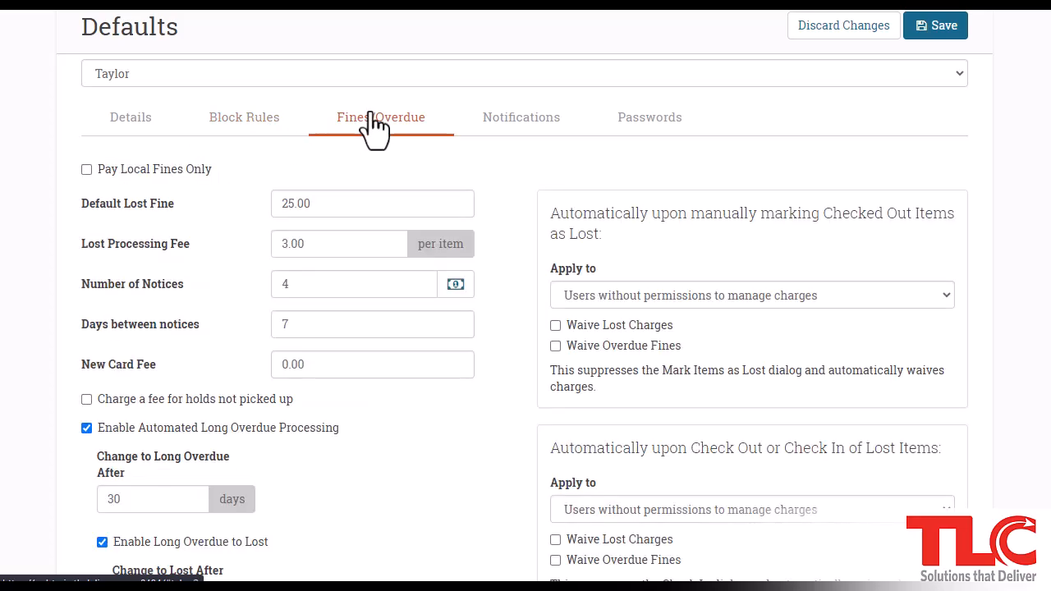
left_click(530, 127)
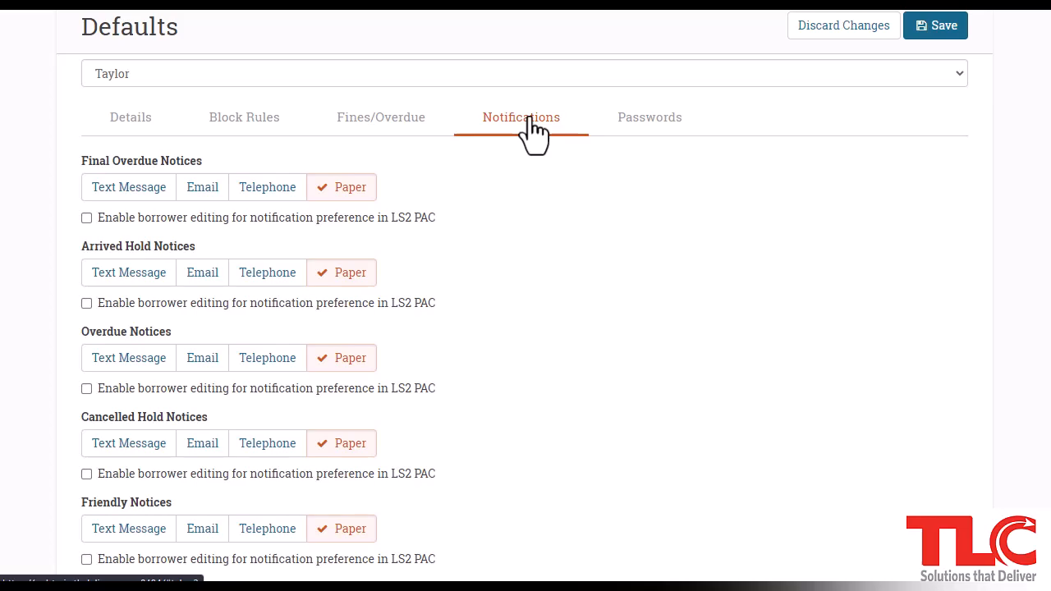
left_click(649, 121)
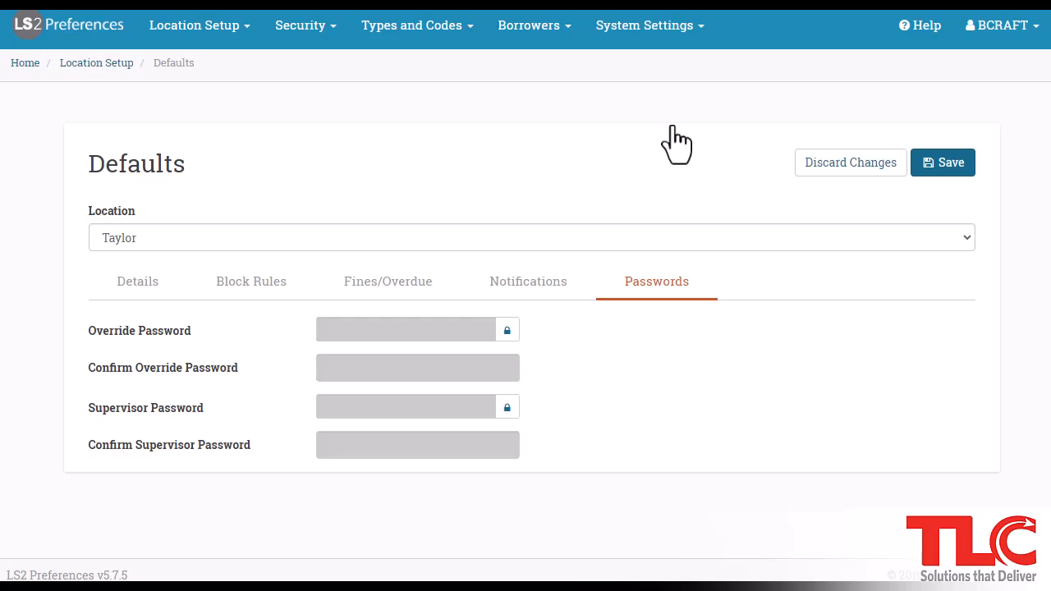
Step: Open the Labels Setup page in the Location Setup printing settings to view Taylor's shelf location label
left_click(96, 65)
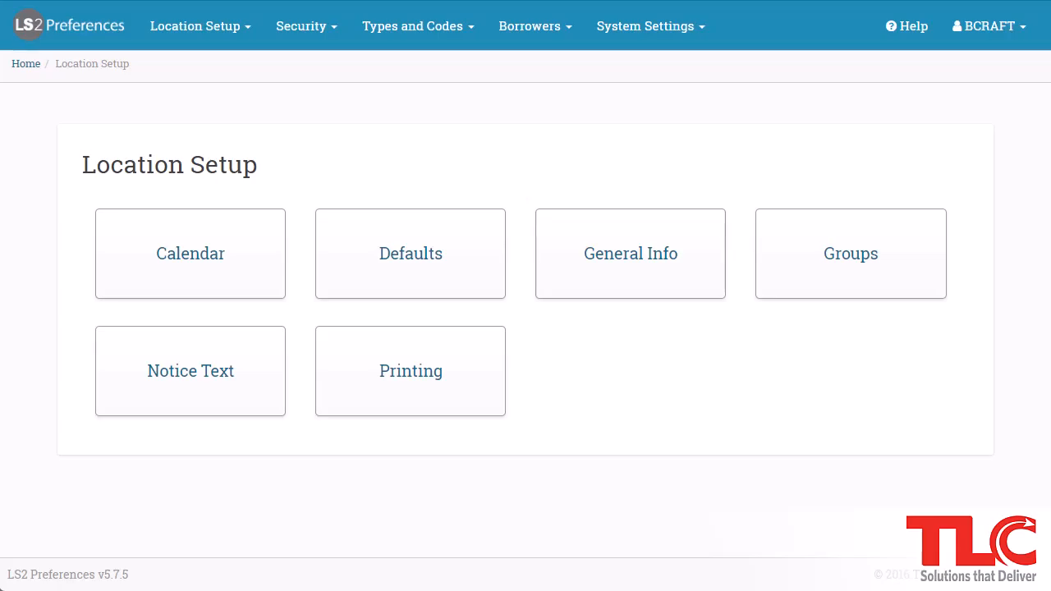
left_click(457, 365)
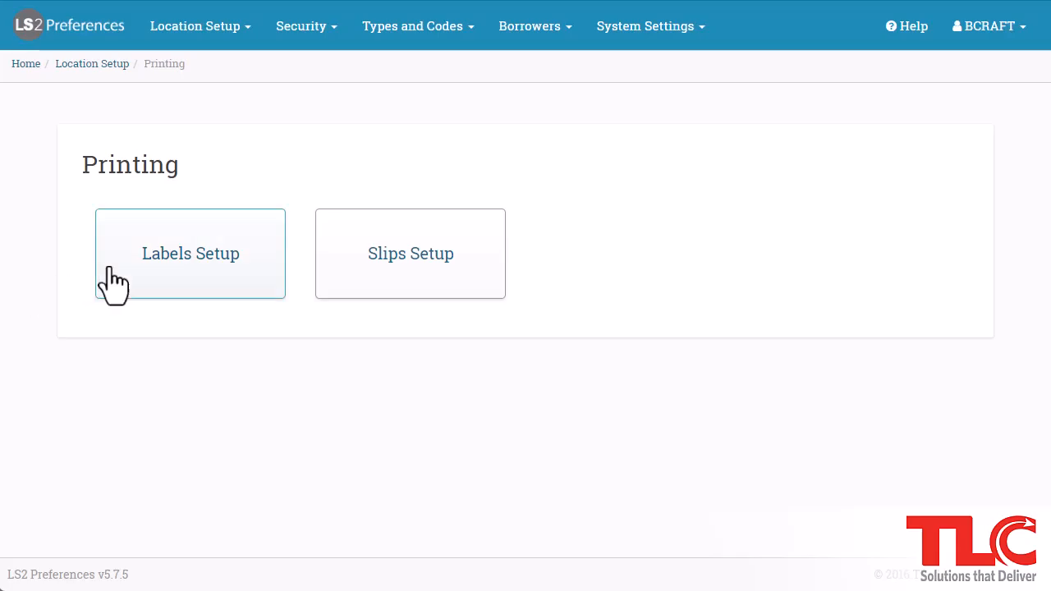
left_click(139, 269)
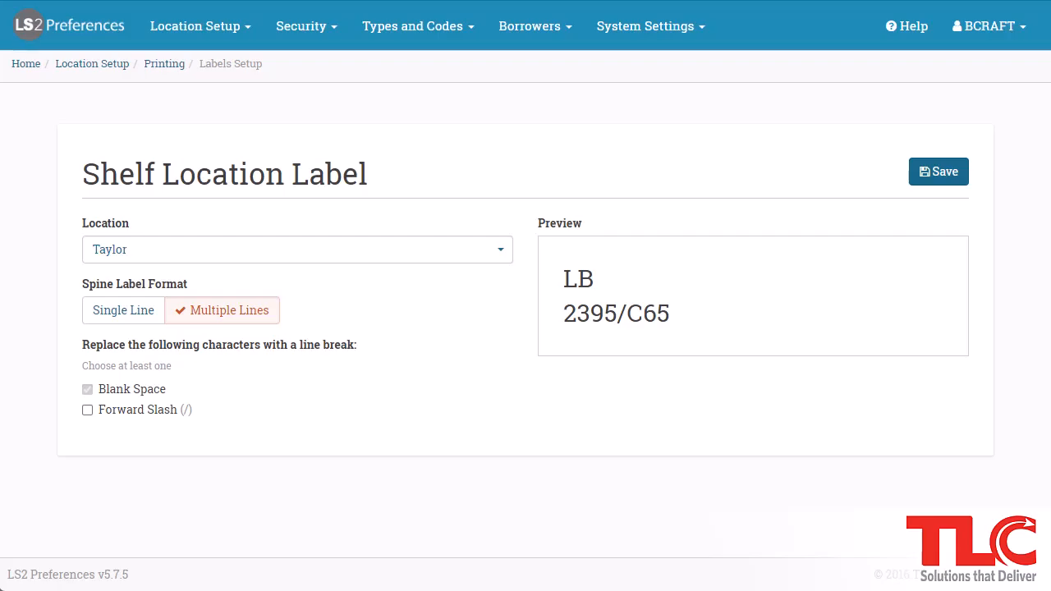
Step: Open Slips Setup in the printing settings and display the Borrower Items Out slip for Taylor
left_click(156, 65)
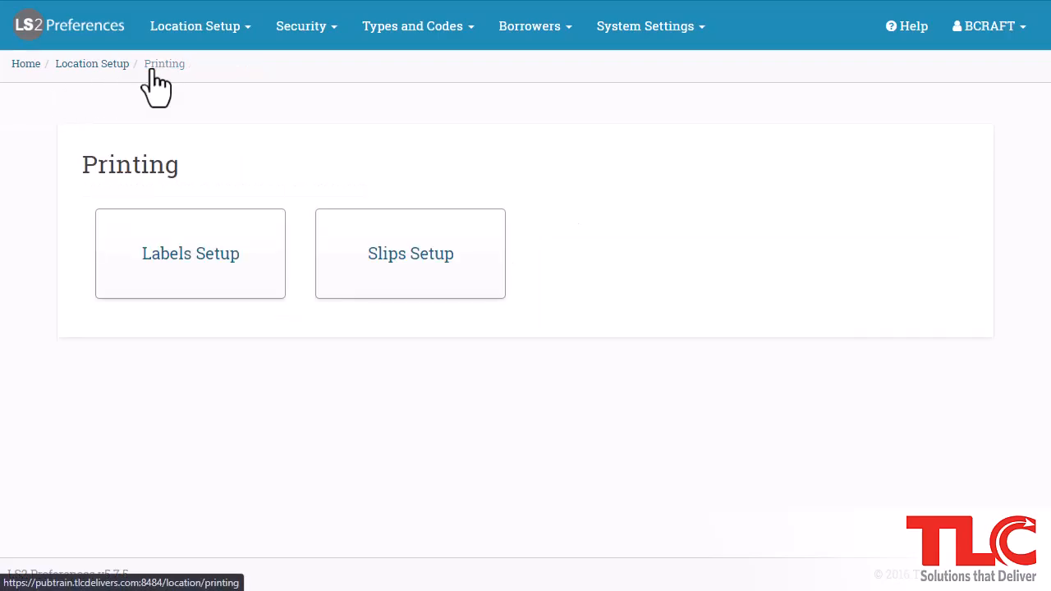
left_click(345, 250)
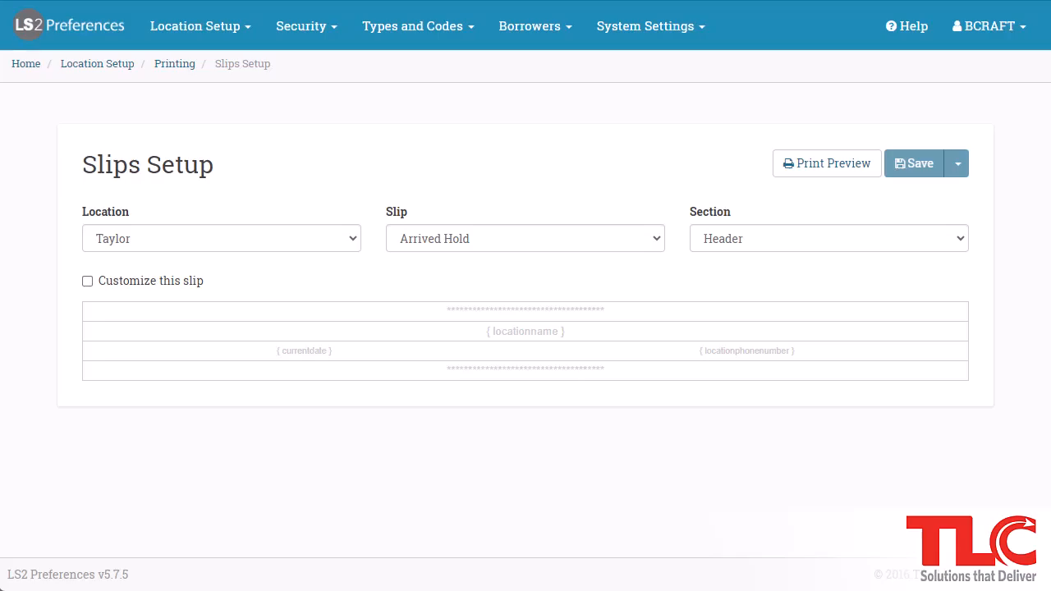
left_click(151, 238)
left_click(137, 276)
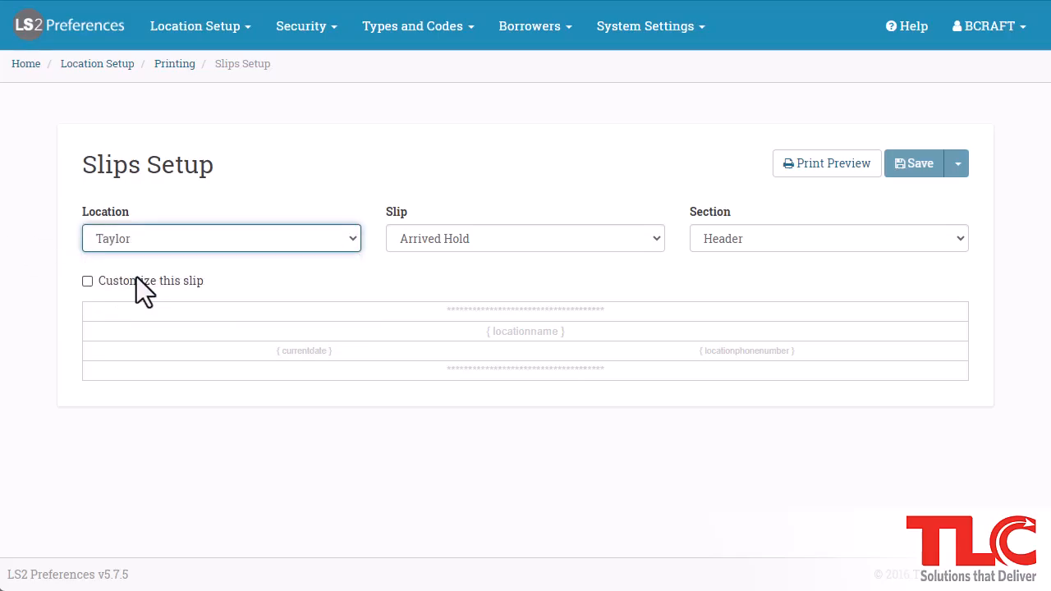
left_click(486, 246)
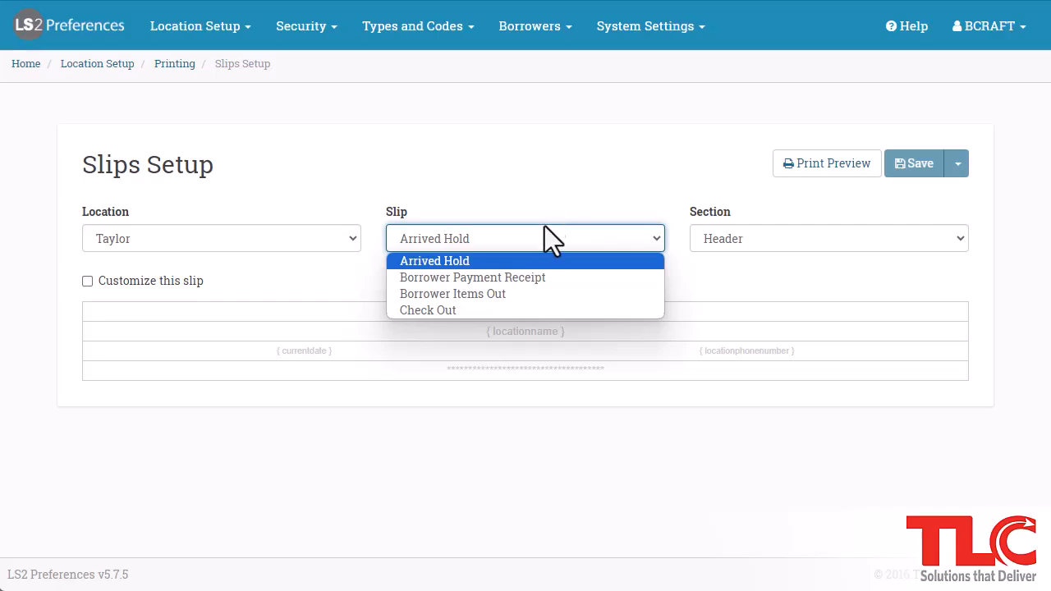
left_click(537, 293)
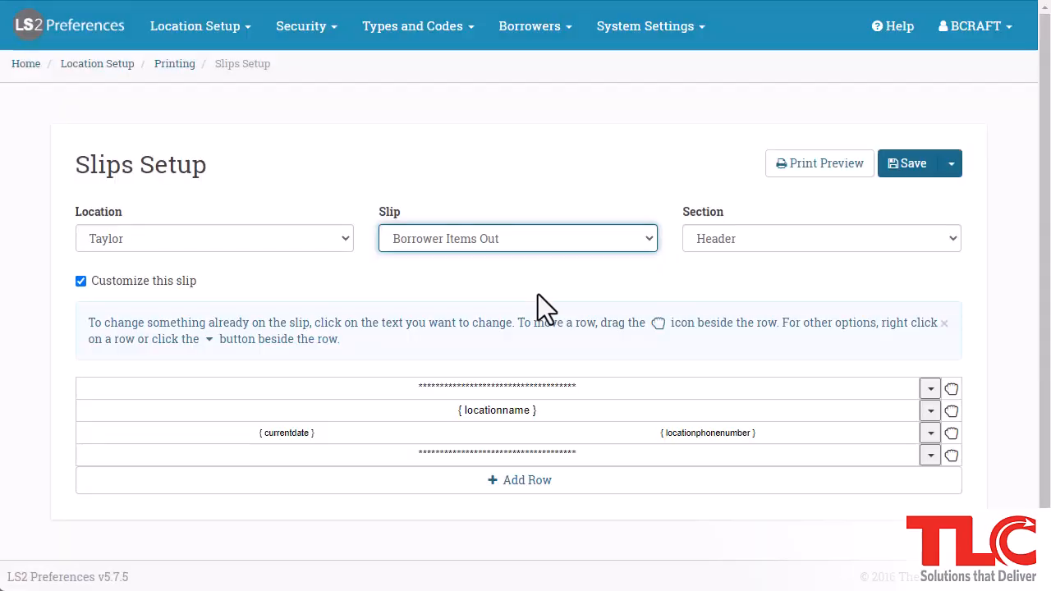
Step: Display the Body section of the Borrower Items Out slip and check the slip's print preview
left_click(809, 256)
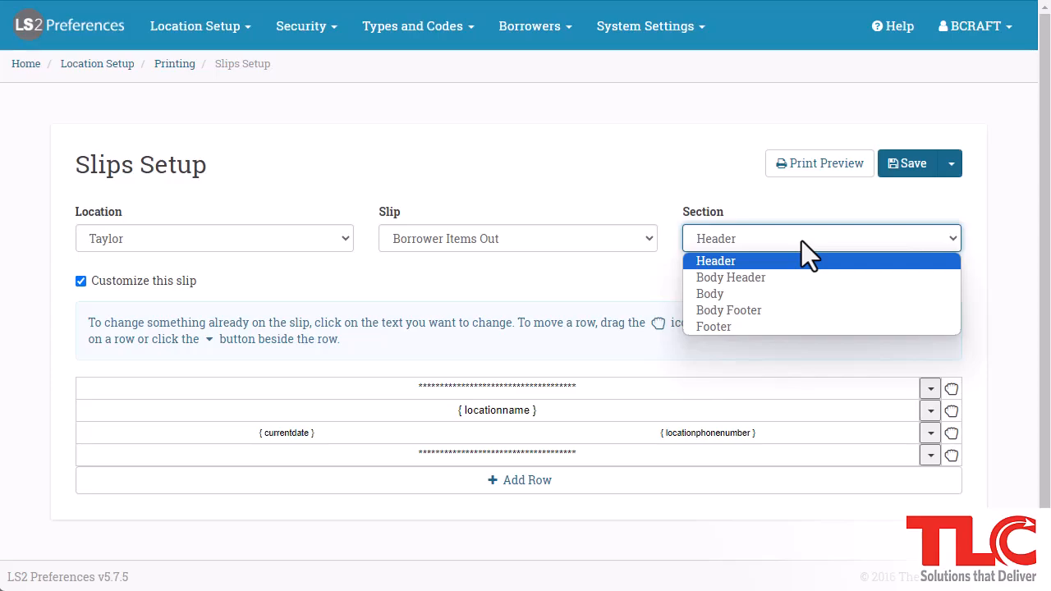
left_click(717, 173)
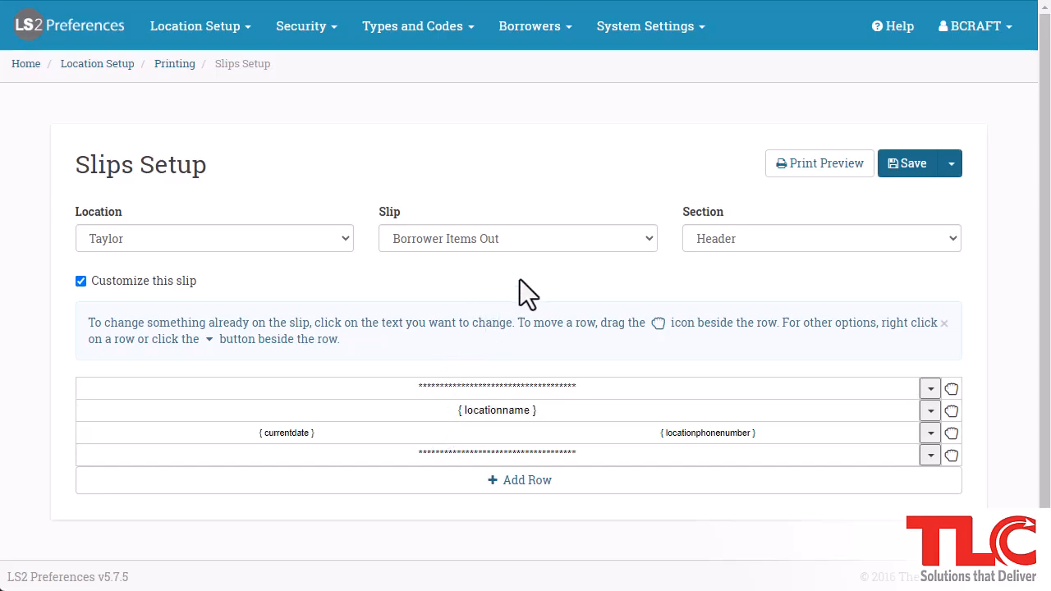
left_click(712, 247)
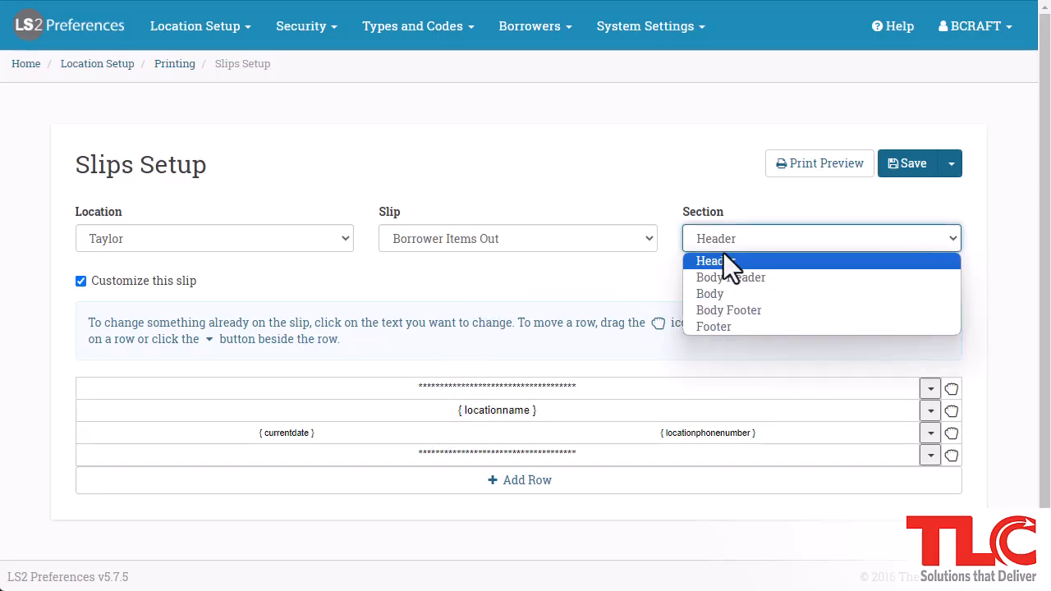
left_click(727, 296)
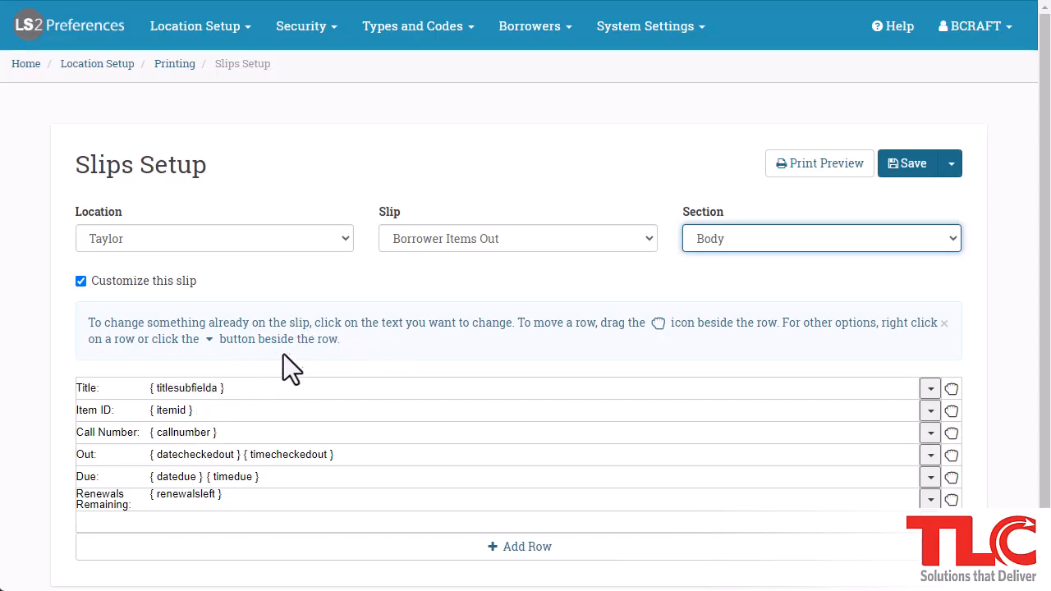
left_click(818, 166)
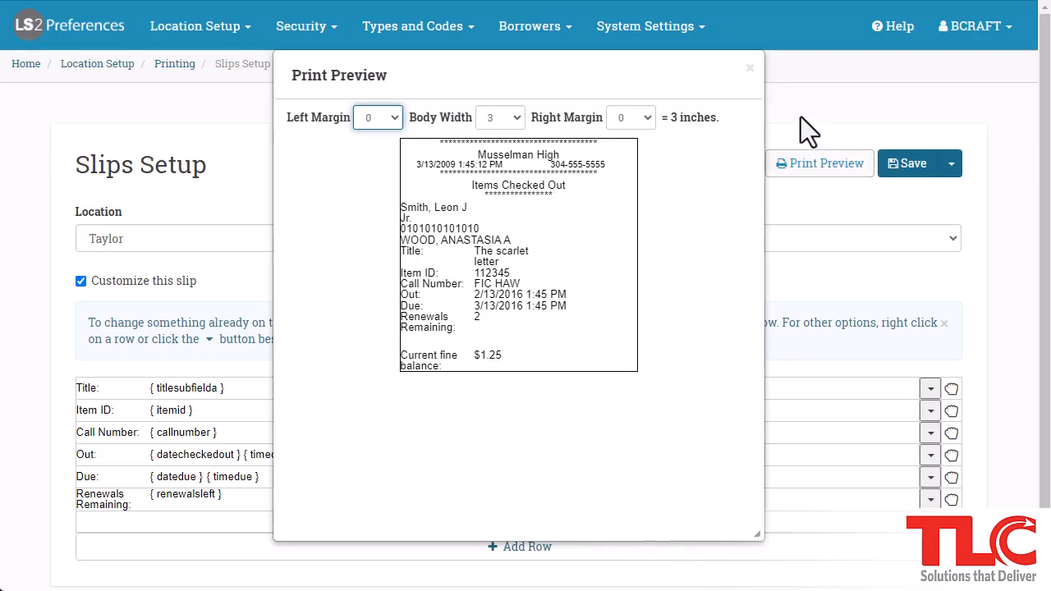
left_click(749, 69)
Step: Open the Users list under Security and examine its role and permission columns
left_click(28, 26)
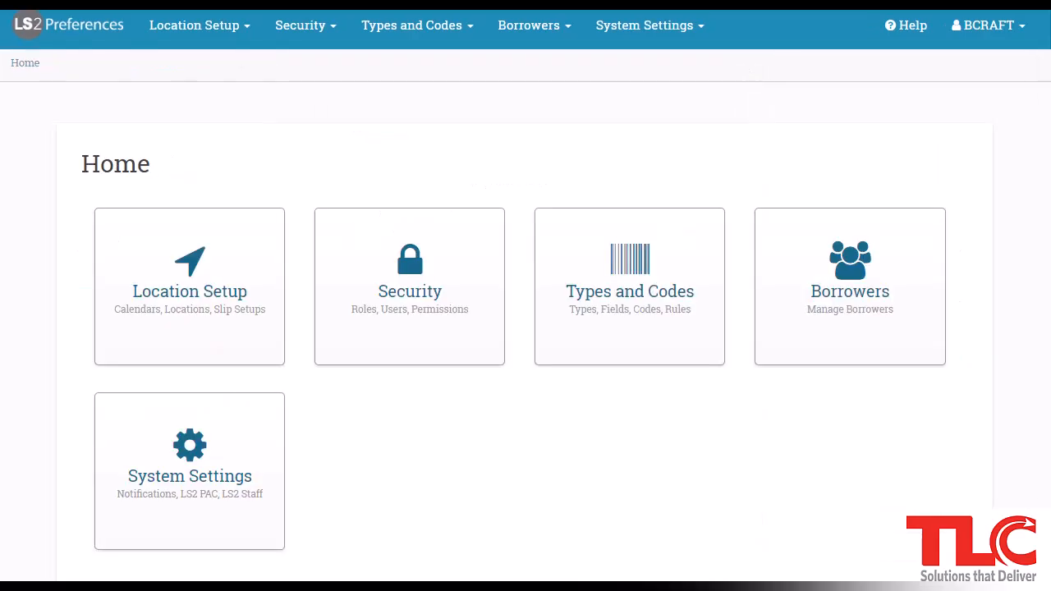
left_click(406, 274)
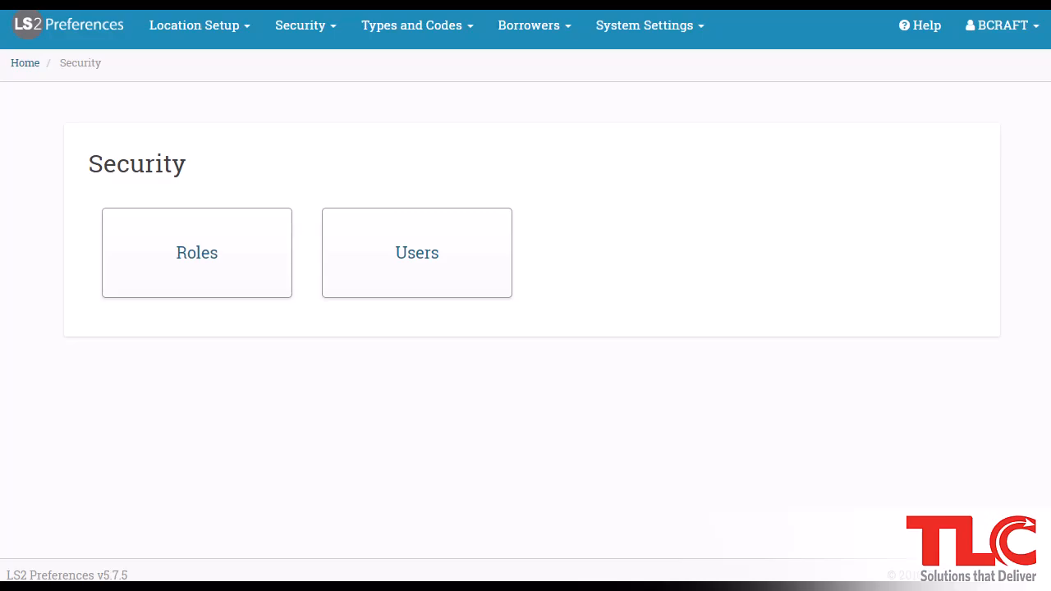
left_click(454, 291)
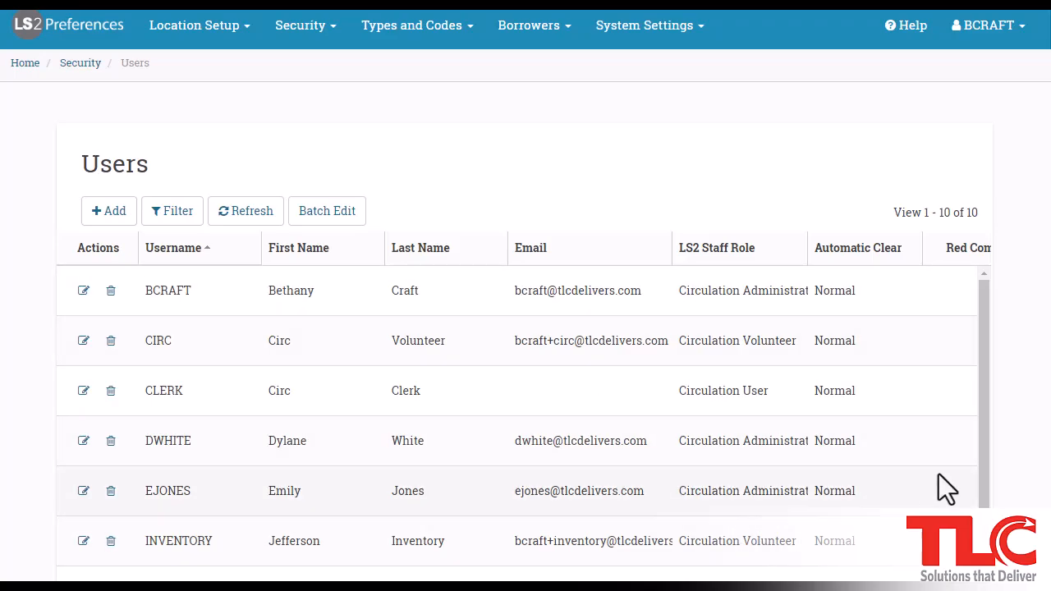
scroll(1032, 462, "down", 1)
left_click_drag(546, 566, 759, 572)
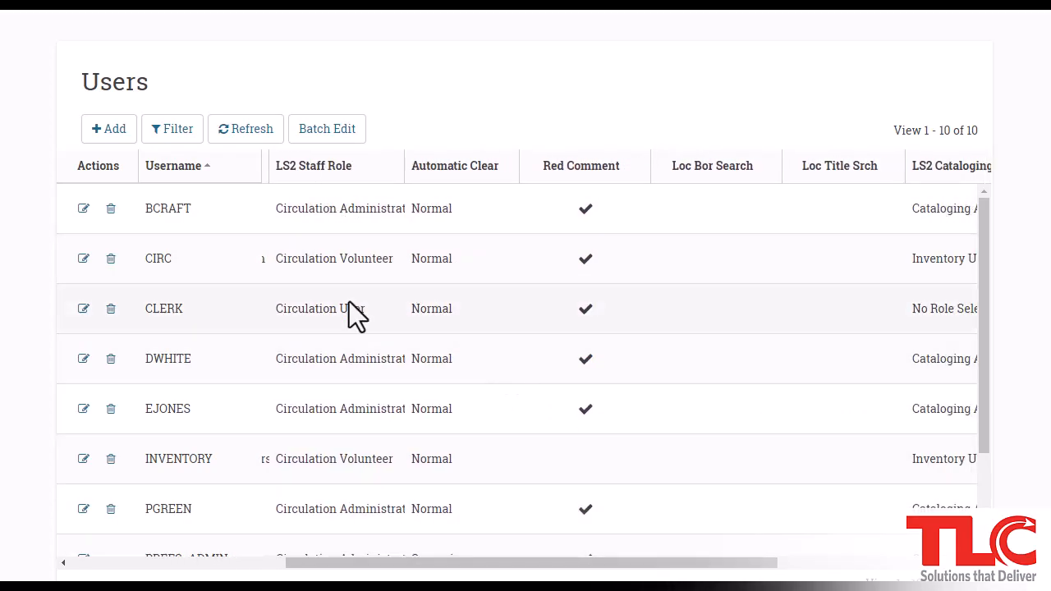
left_click_drag(532, 568, 732, 574)
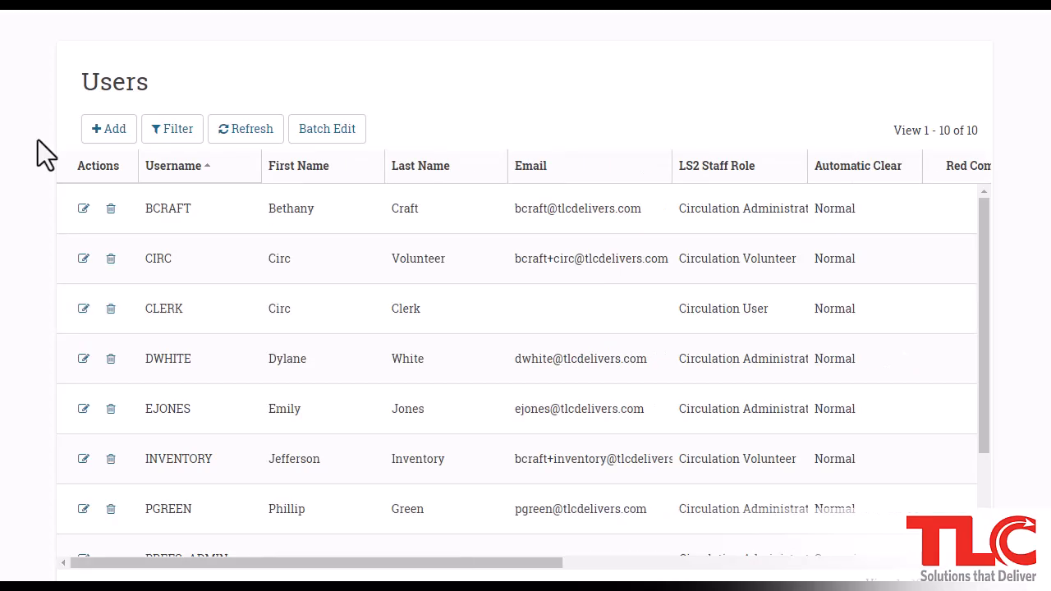
scroll(38, 139, "up", 2)
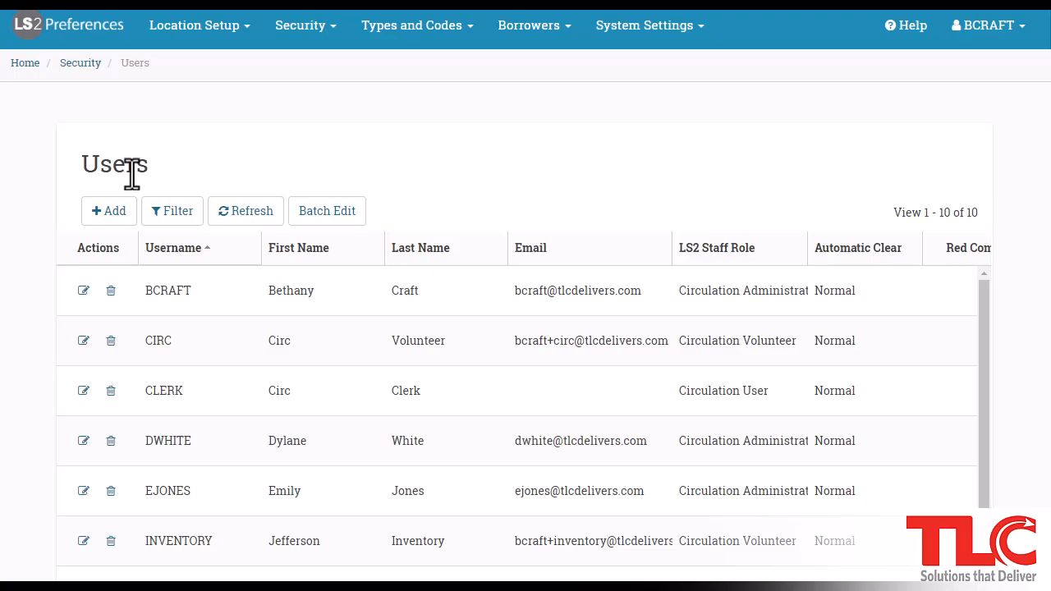
Step: Filter the Users list to LS2 Cataloging Role equal to Cataloging Administrator and review the matching users' role columns
left_click(175, 212)
left_click(182, 271)
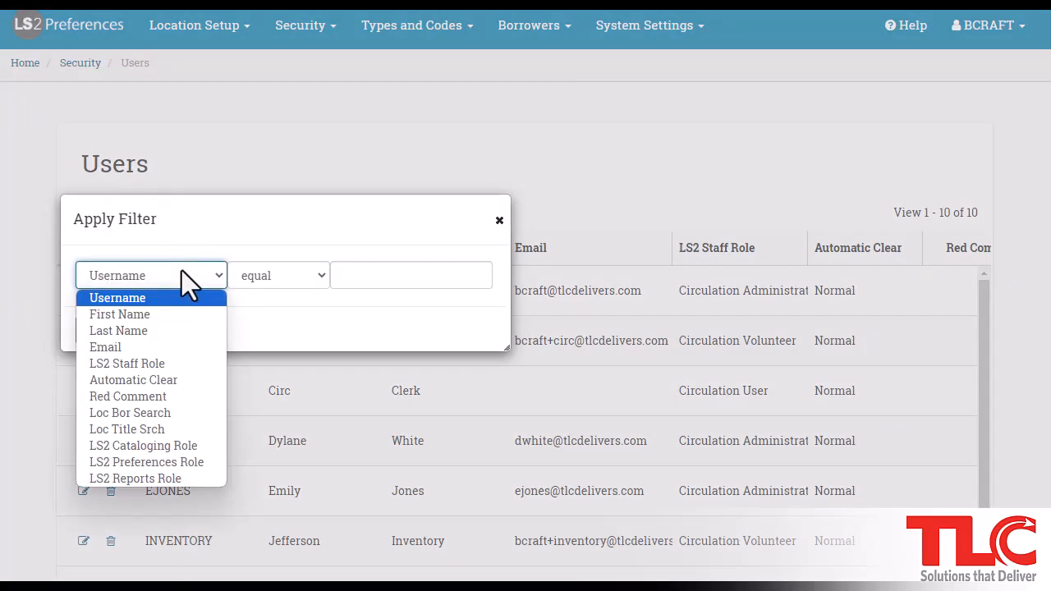
left_click(187, 445)
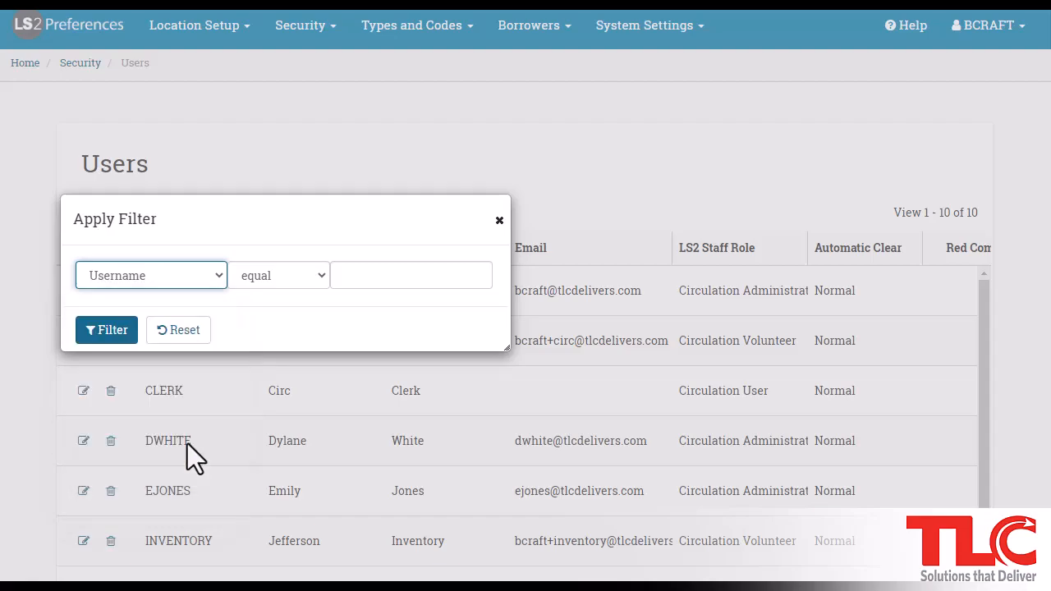
left_click(370, 281)
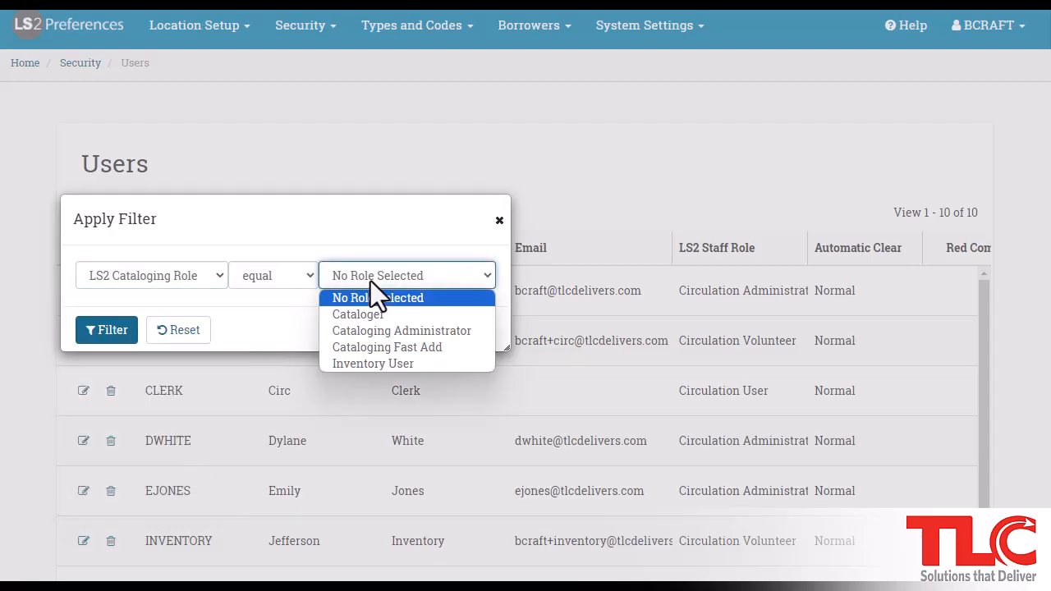
left_click(427, 330)
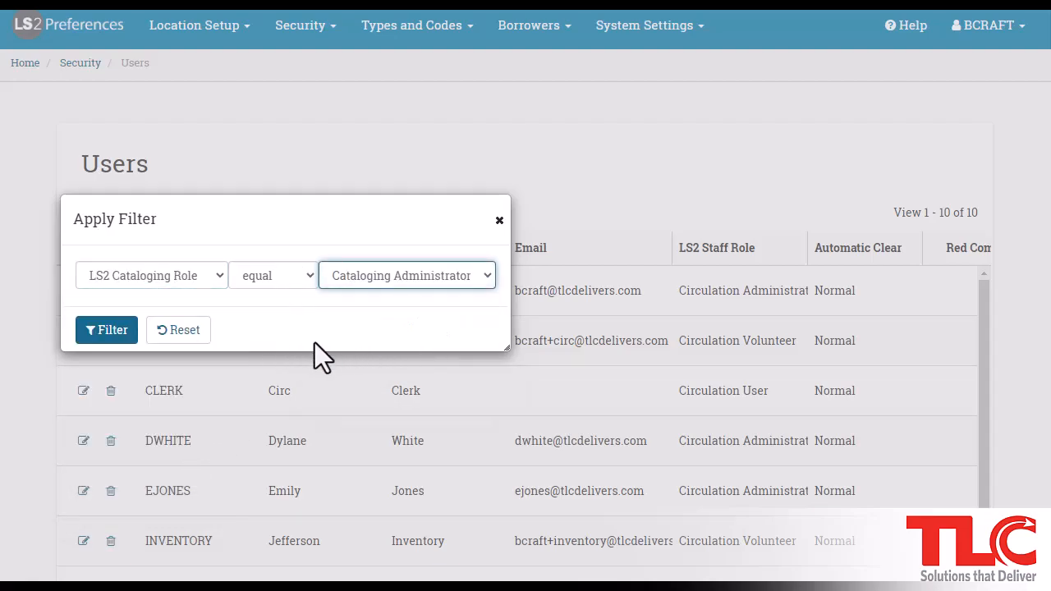
left_click(115, 339)
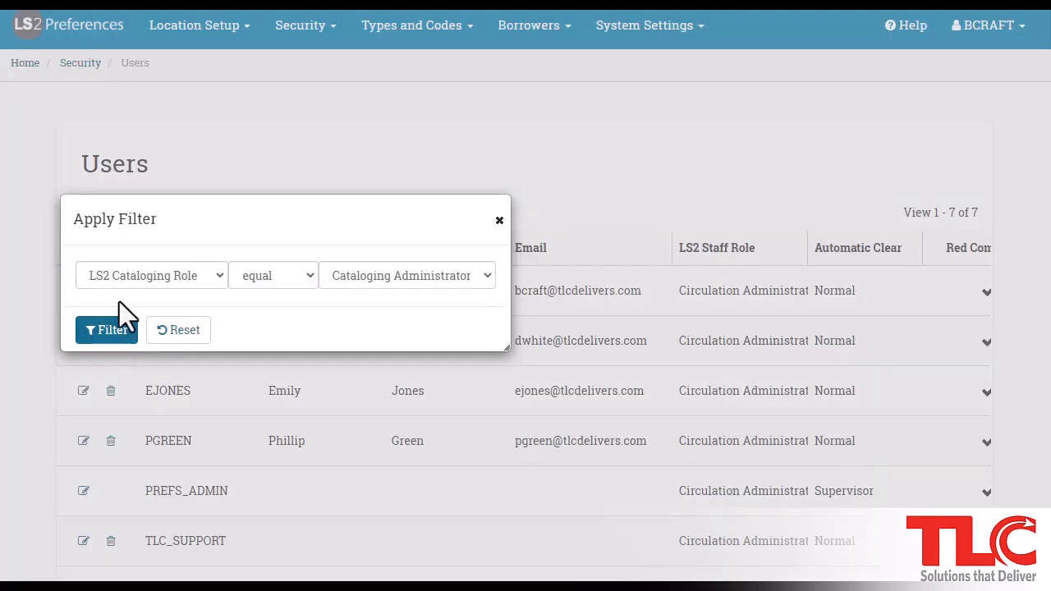
left_click(498, 222)
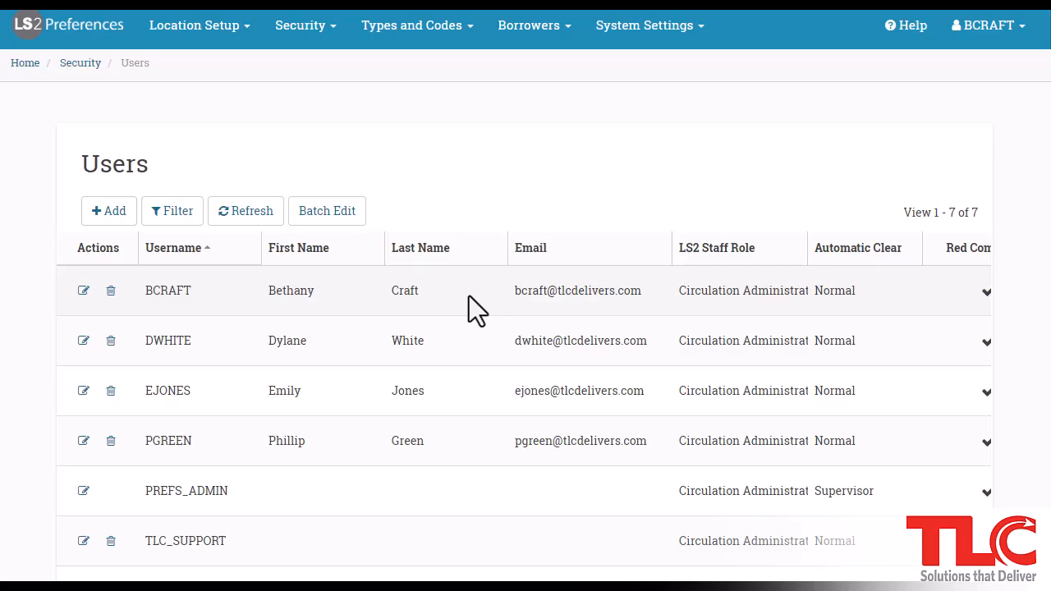
scroll(418, 467, "down", 1)
left_click_drag(403, 567, 839, 575)
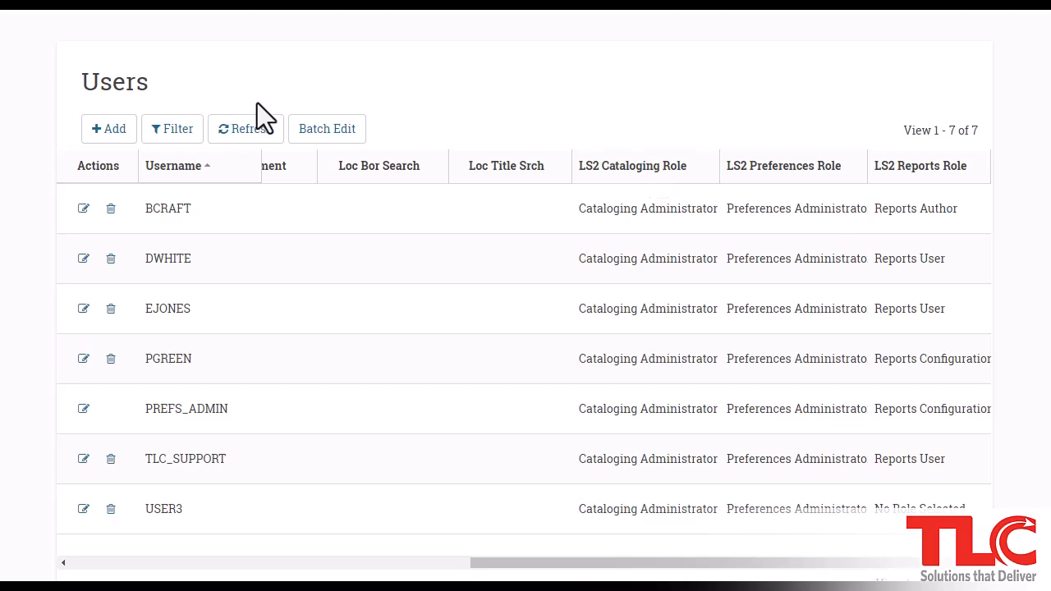
Step: Refresh the Users list to clear the filter and review the Batch Edit options for all users
left_click(259, 134)
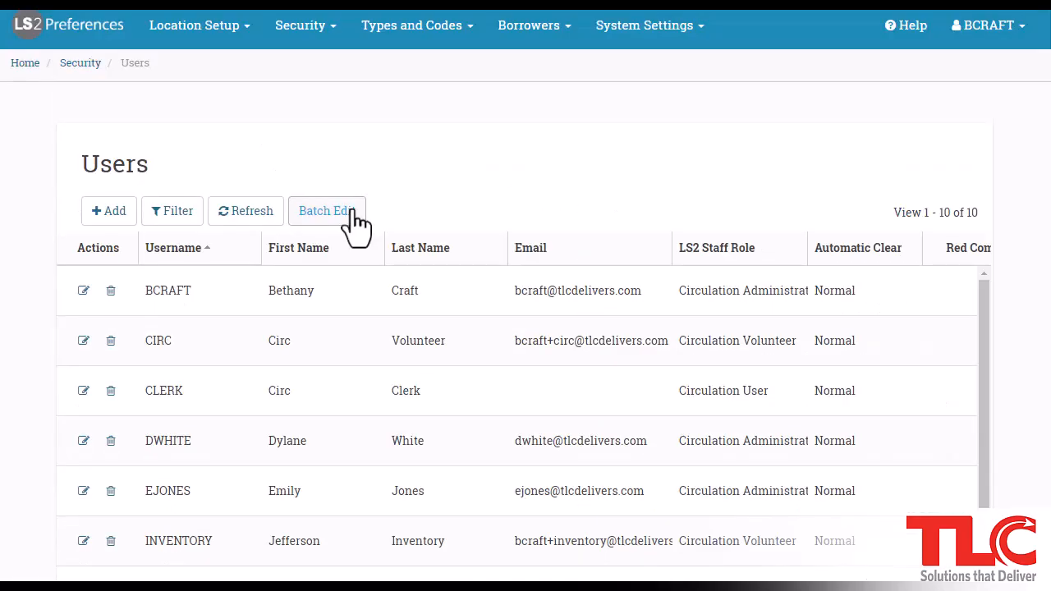
left_click(353, 216)
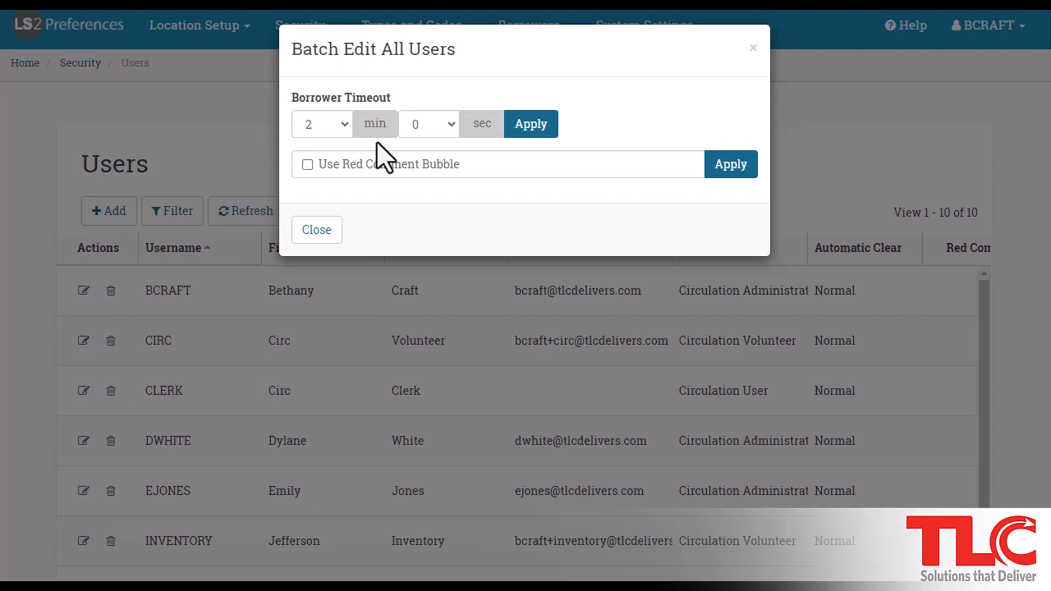
left_click(317, 231)
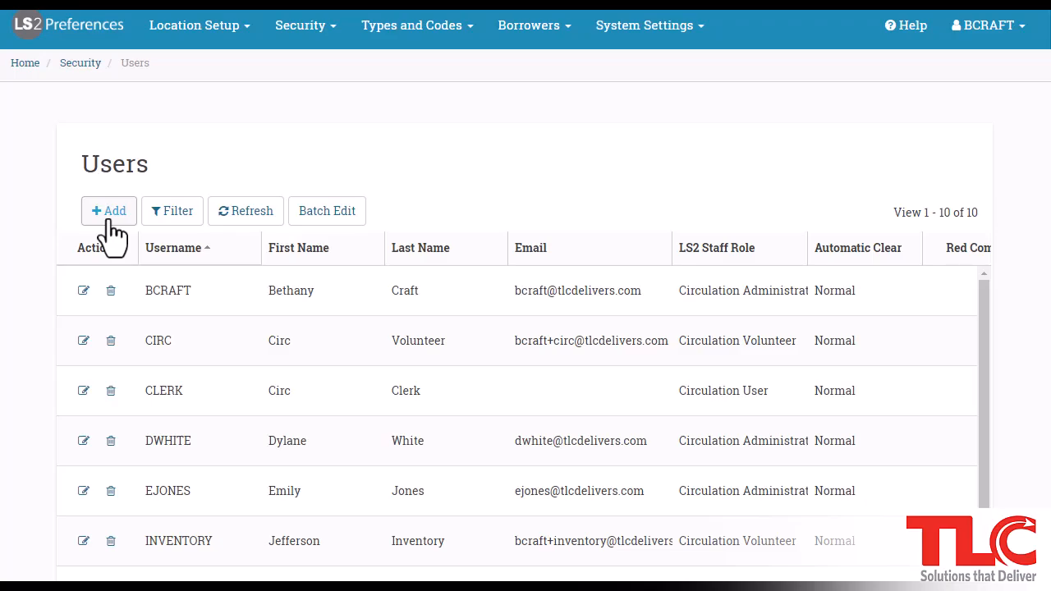
Step: Open a blank Add User form, review its sections through LS2 Reports, and return to the Users list
left_click(111, 220)
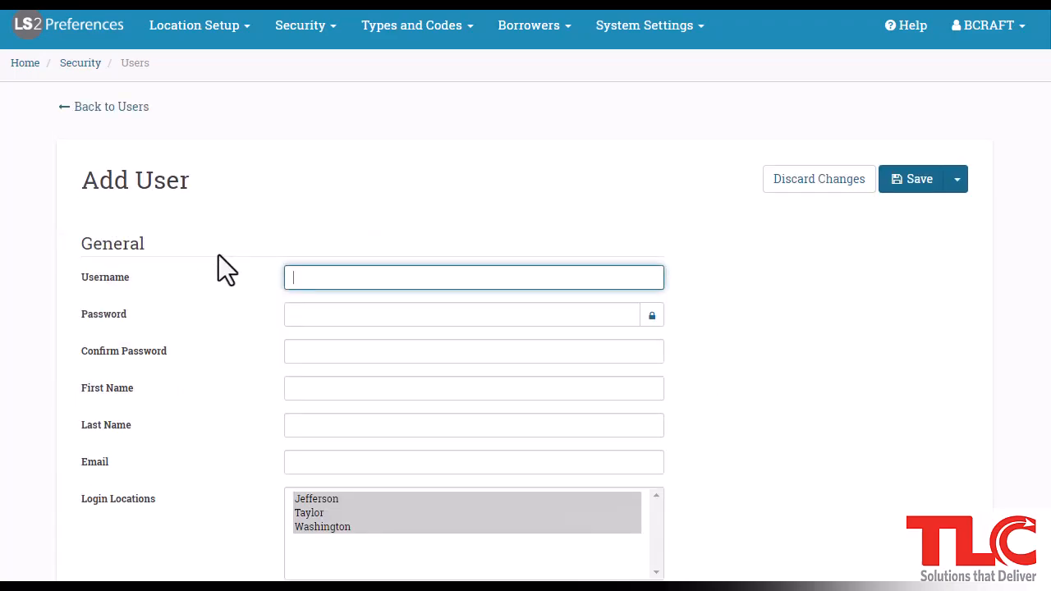
scroll(218, 255, "down", 2)
scroll(219, 254, "down", 5)
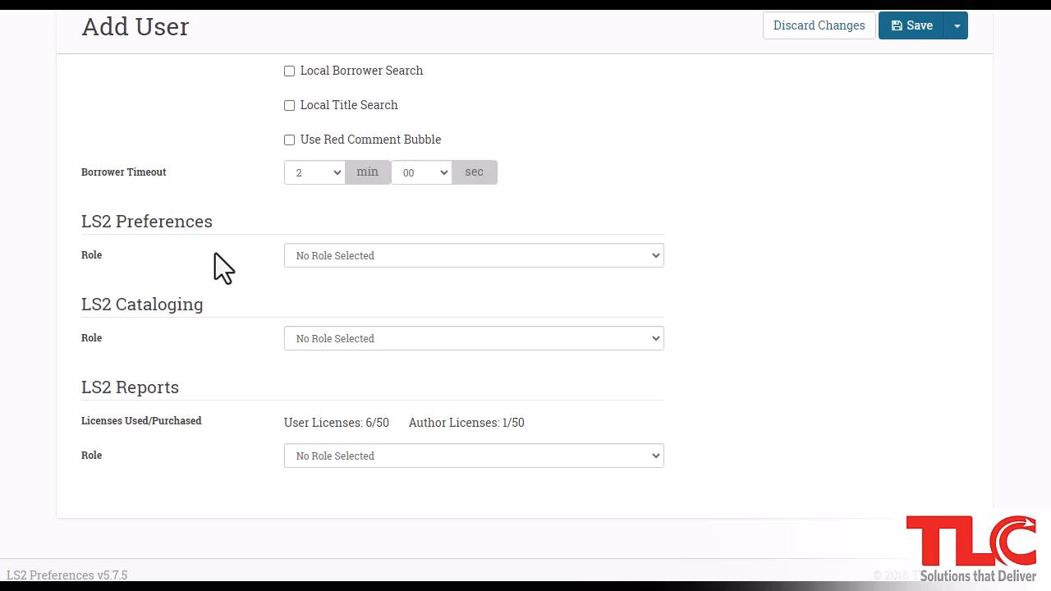
scroll(215, 253, "up", 7)
left_click(120, 111)
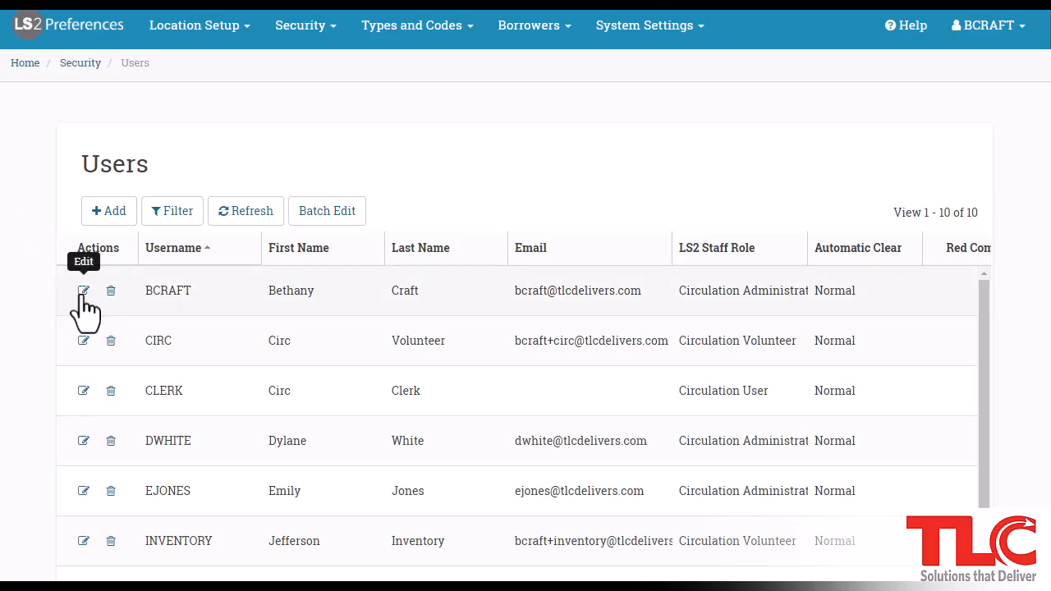
Step: Open the first listed user for editing and select Jefferson, Taylor and Washington as the login locations
left_click(83, 292)
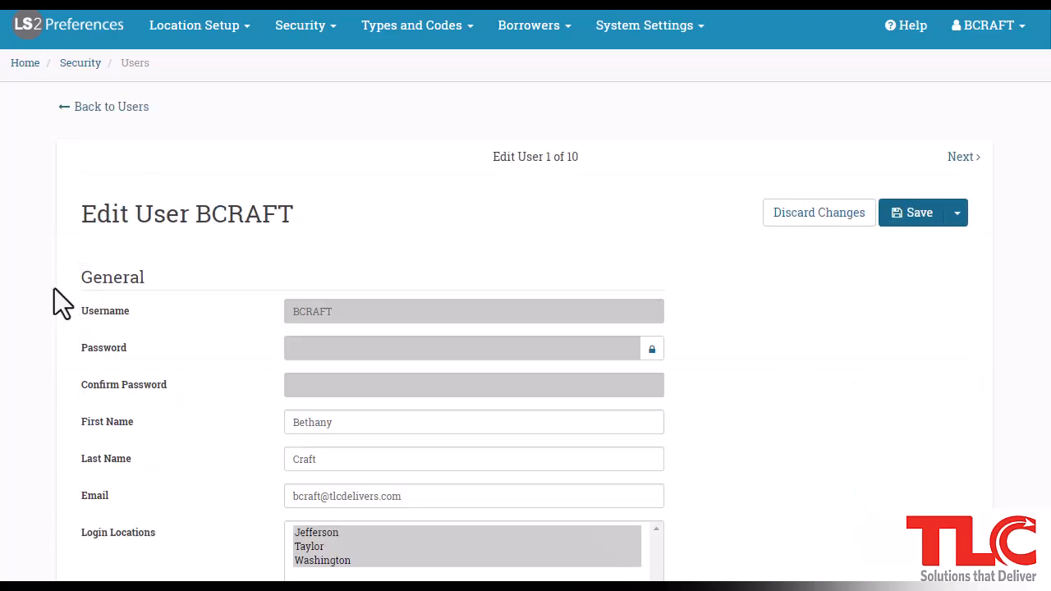
scroll(65, 264, "down", 2)
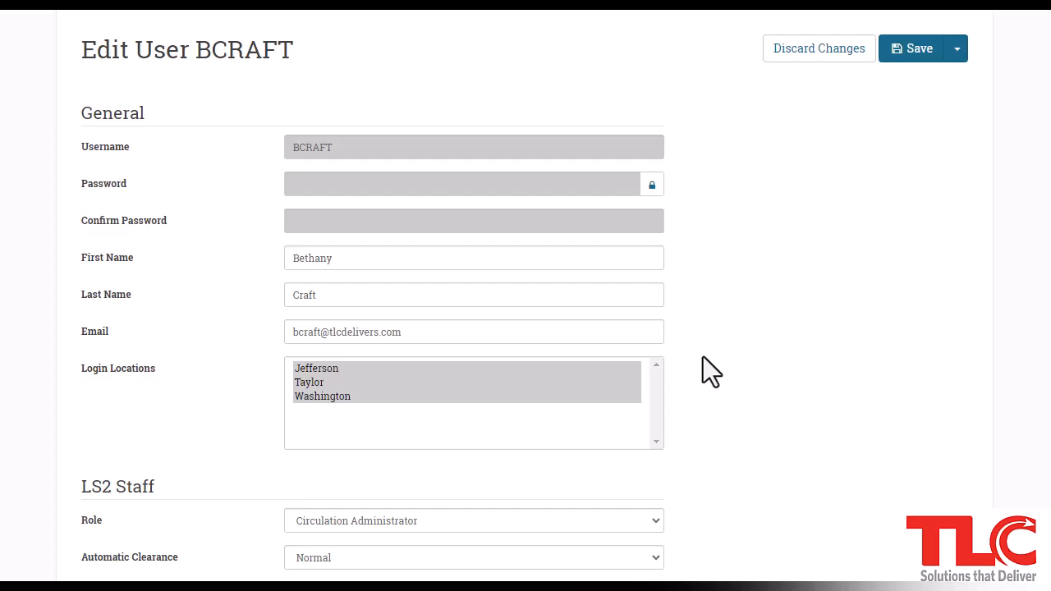
left_click(625, 369)
left_click_drag(624, 369, 617, 401)
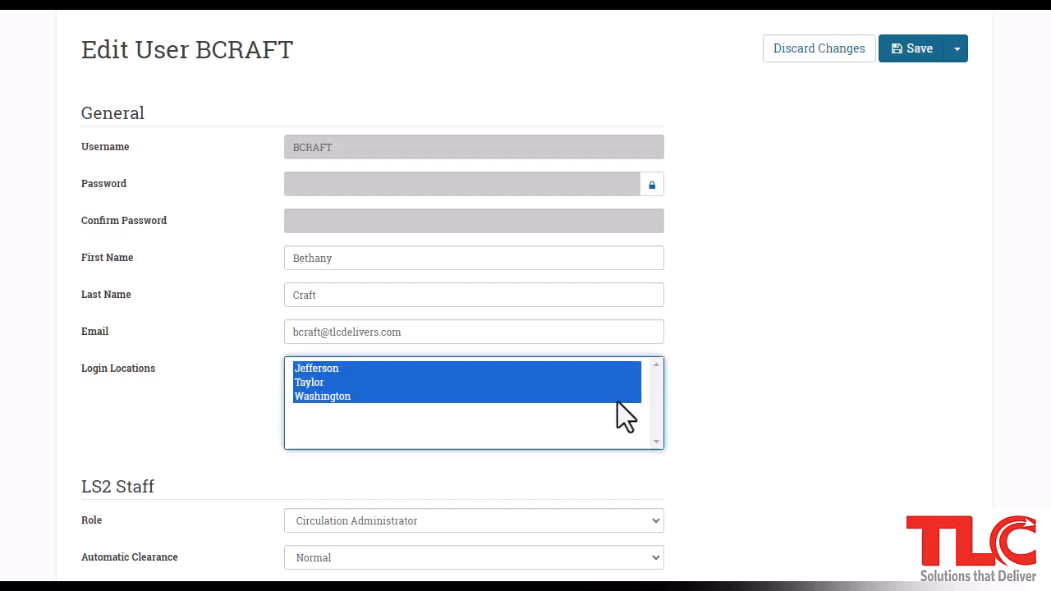
left_click(768, 402)
Step: View the available roles in the LS2 Staff section of the user's record without changing the selected role
scroll(747, 292, "down", 5)
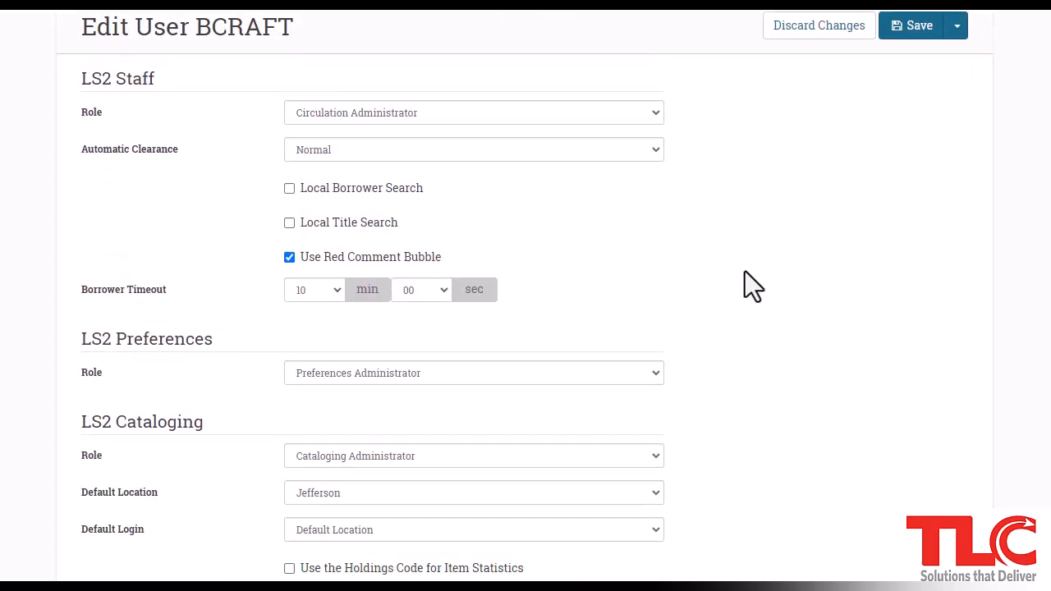
left_click(654, 111)
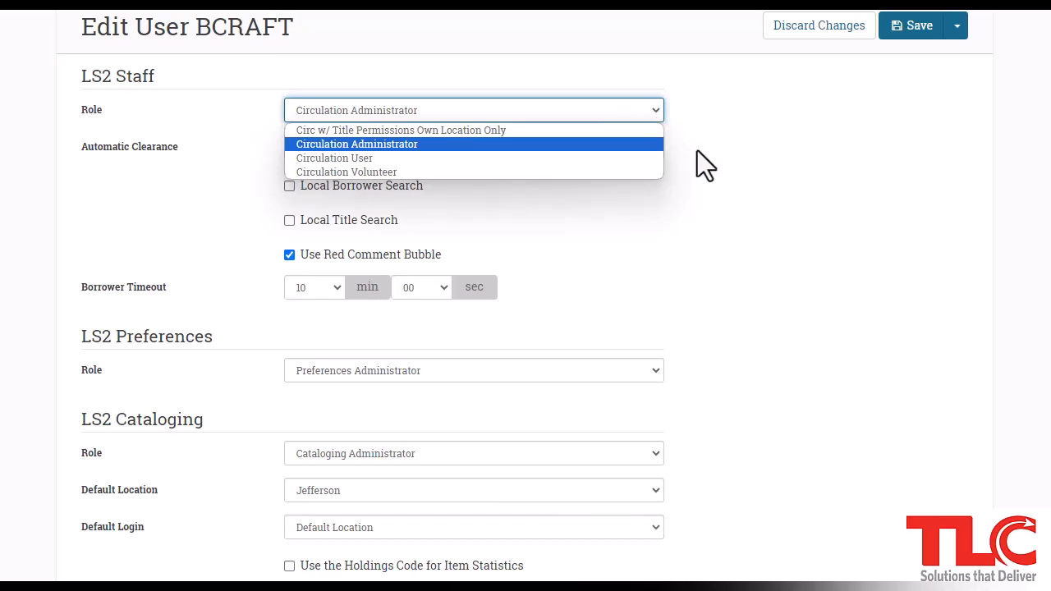
left_click(739, 238)
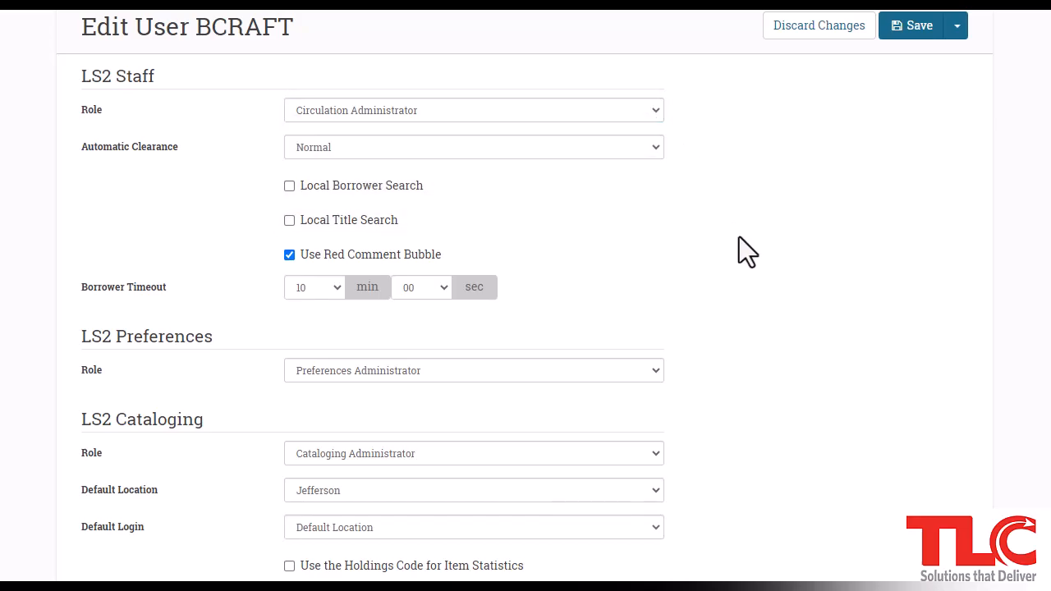
Step: Open the Help page for Security Users, read its LS2 Staff section, and follow the LS2 Staff Permissions link
scroll(739, 236, "up", 5)
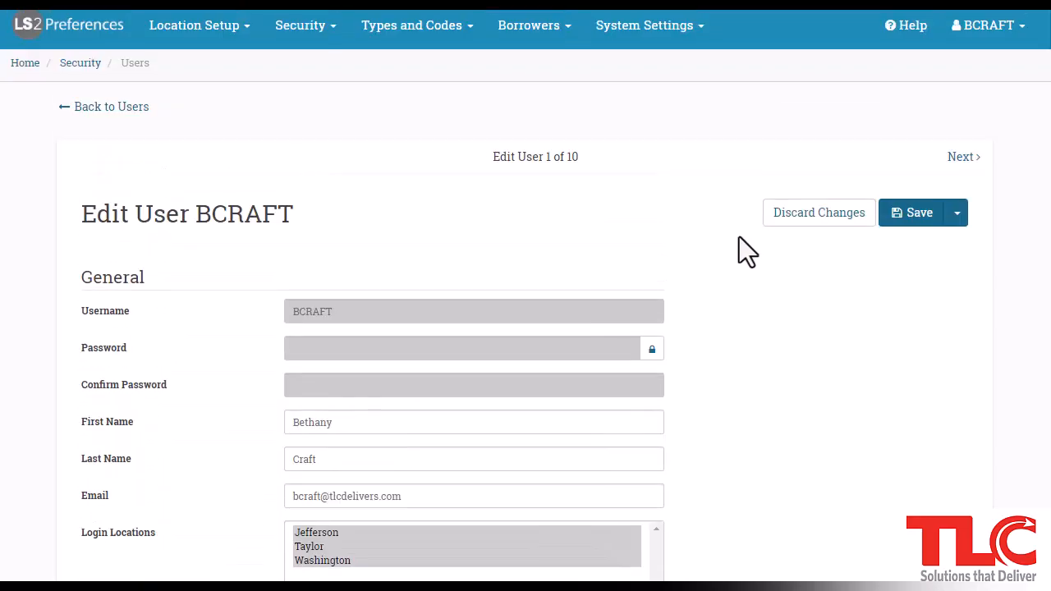
left_click(910, 29)
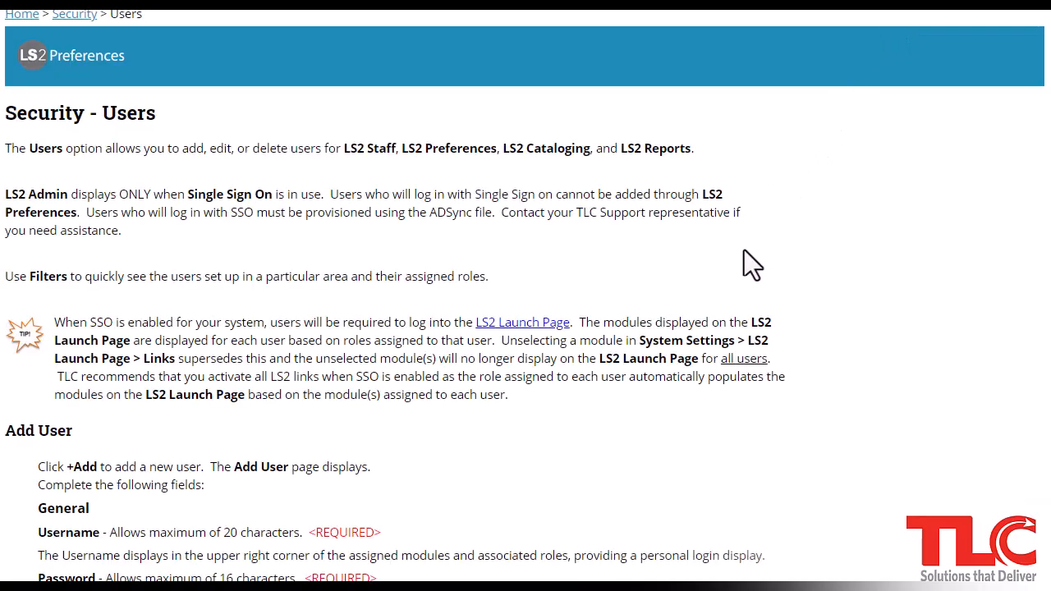
scroll(743, 250, "down", 12)
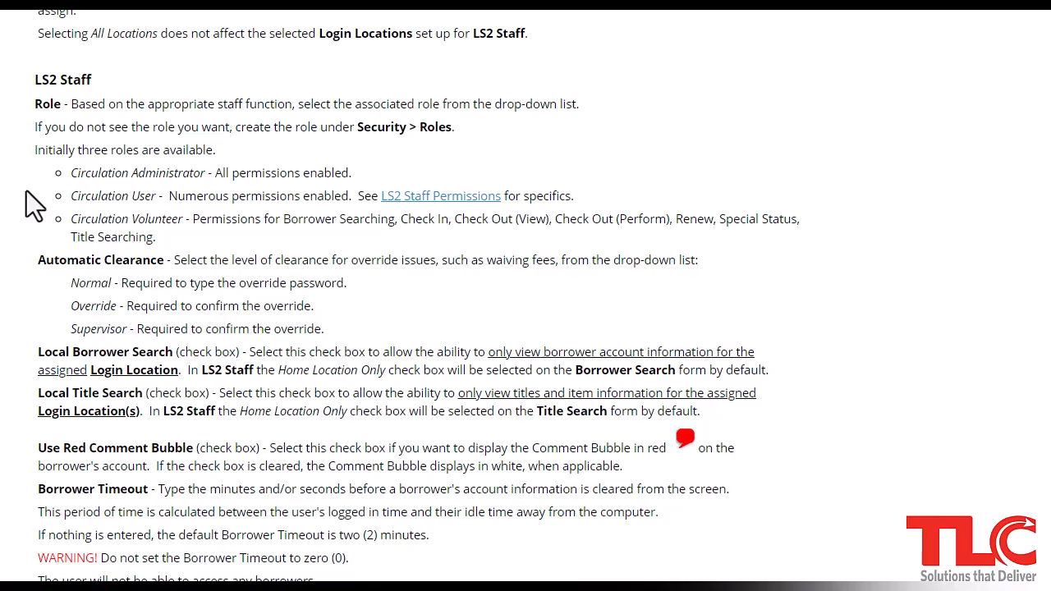
left_click(435, 197)
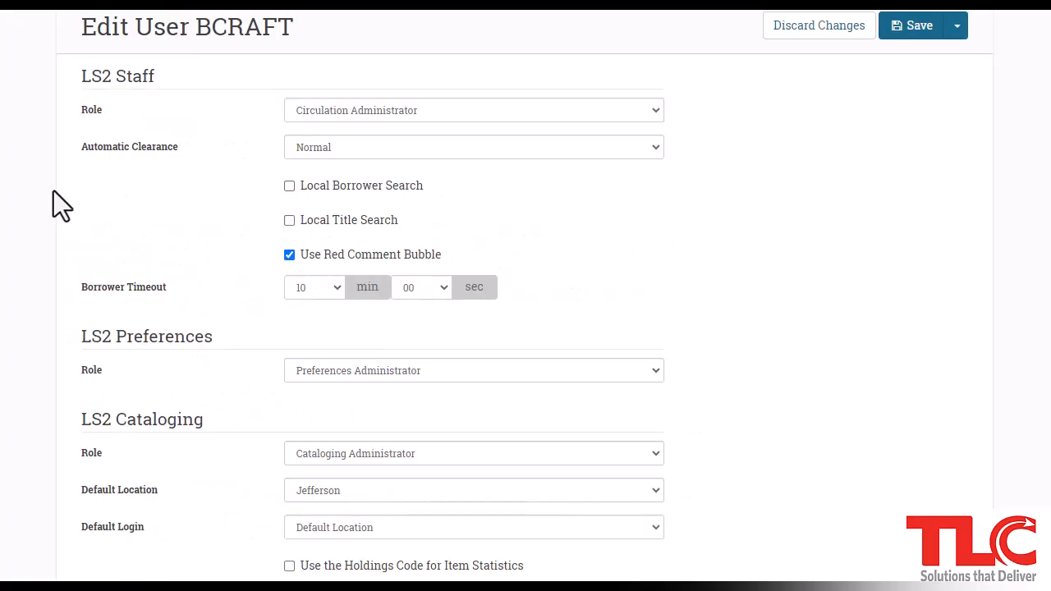
Step: View the available LS2 Preferences and LS2 Cataloging roles in the user's record, keeping the current selections
scroll(59, 181, "down", 3)
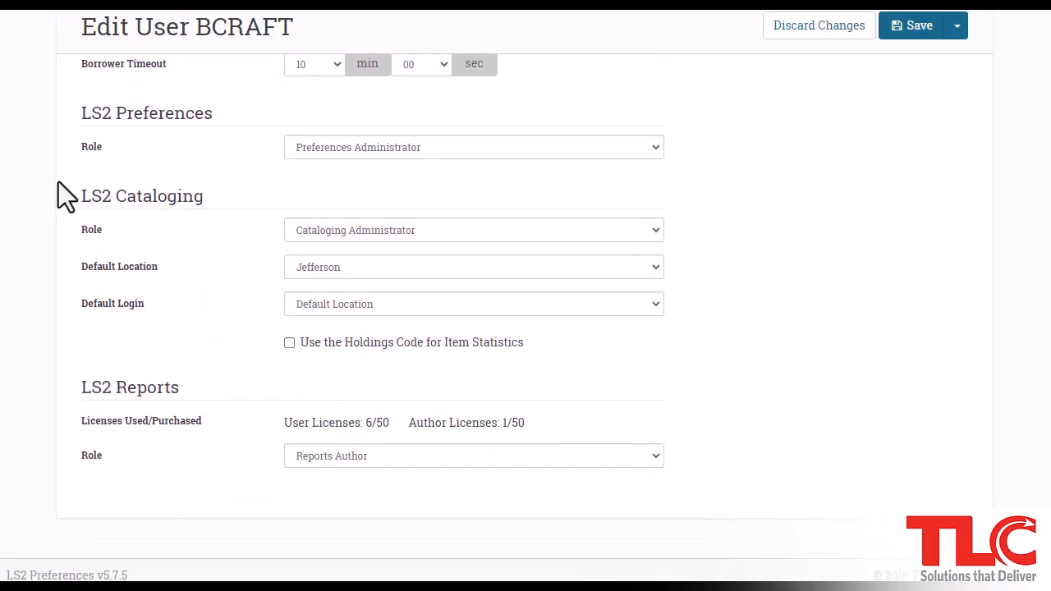
left_click(330, 144)
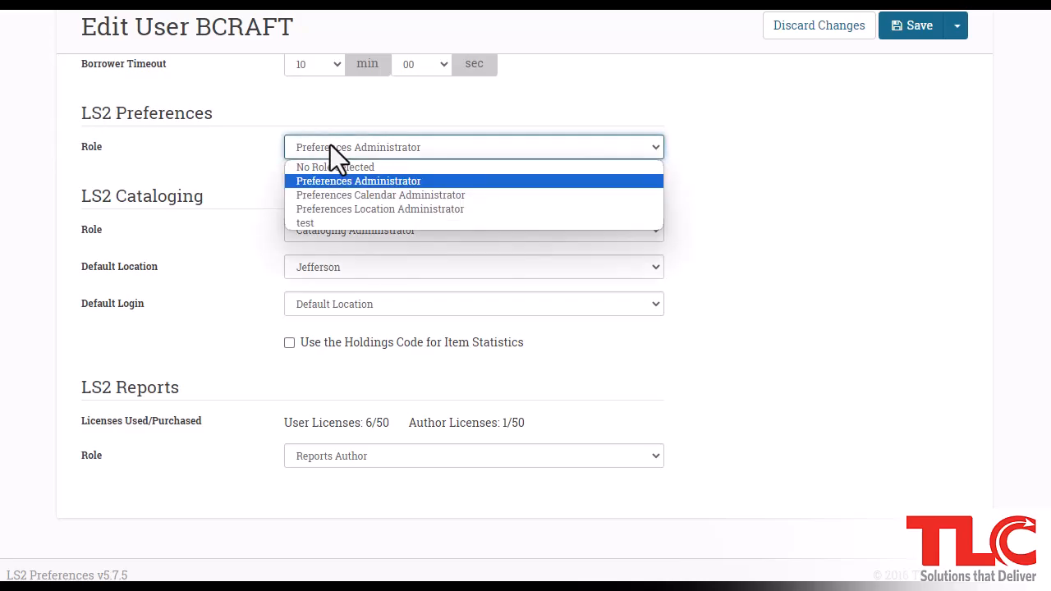
left_click(227, 156)
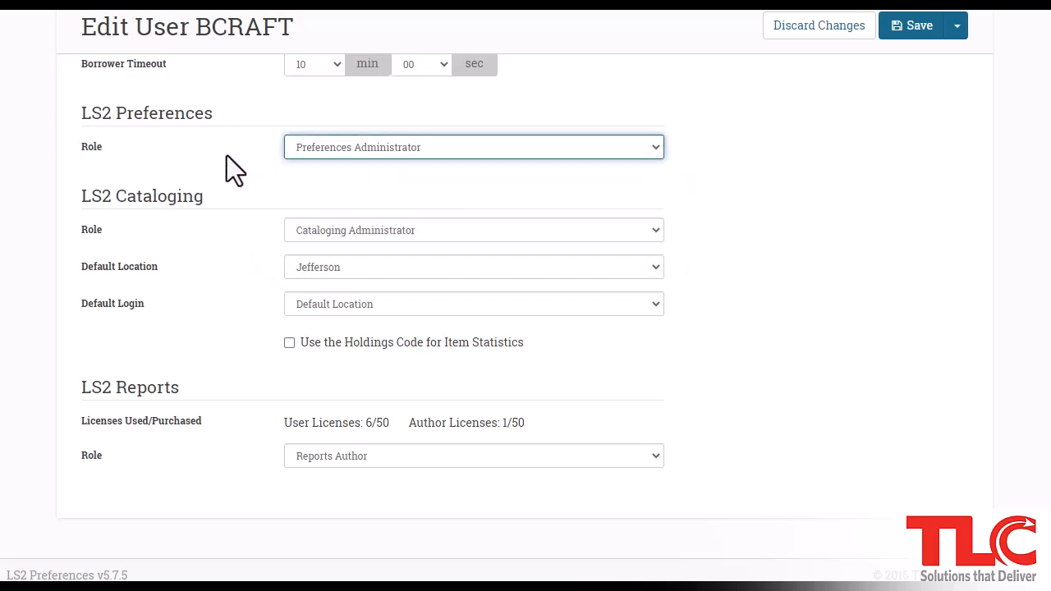
left_click(325, 238)
left_click(257, 236)
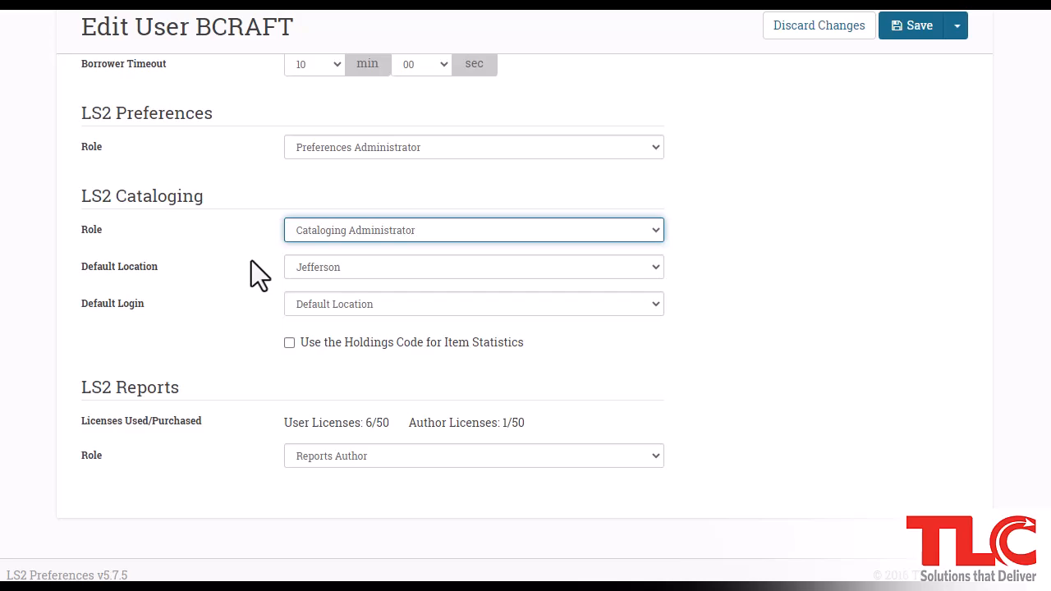
Step: Review the user's login locations again and view the available LS2 Reports roles, keeping the current selection
scroll(252, 260, "up", 5)
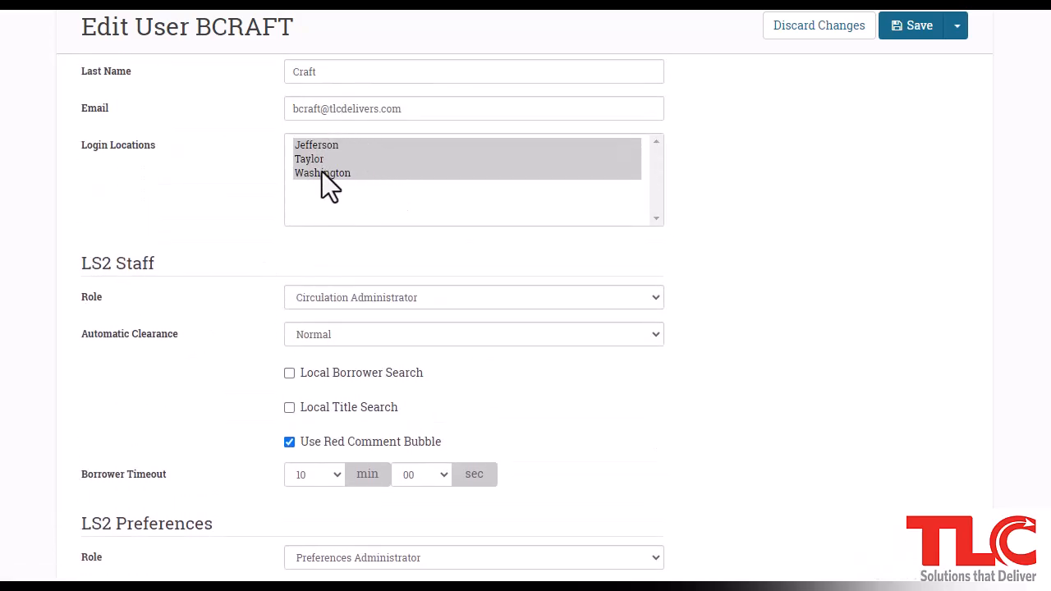
scroll(199, 247, "down", 5)
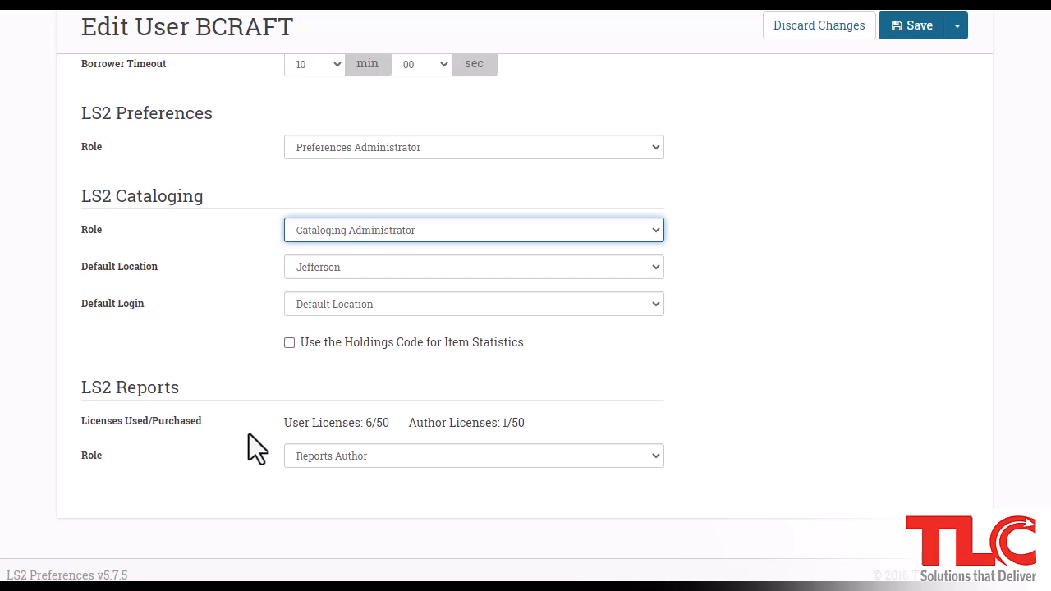
left_click(332, 460)
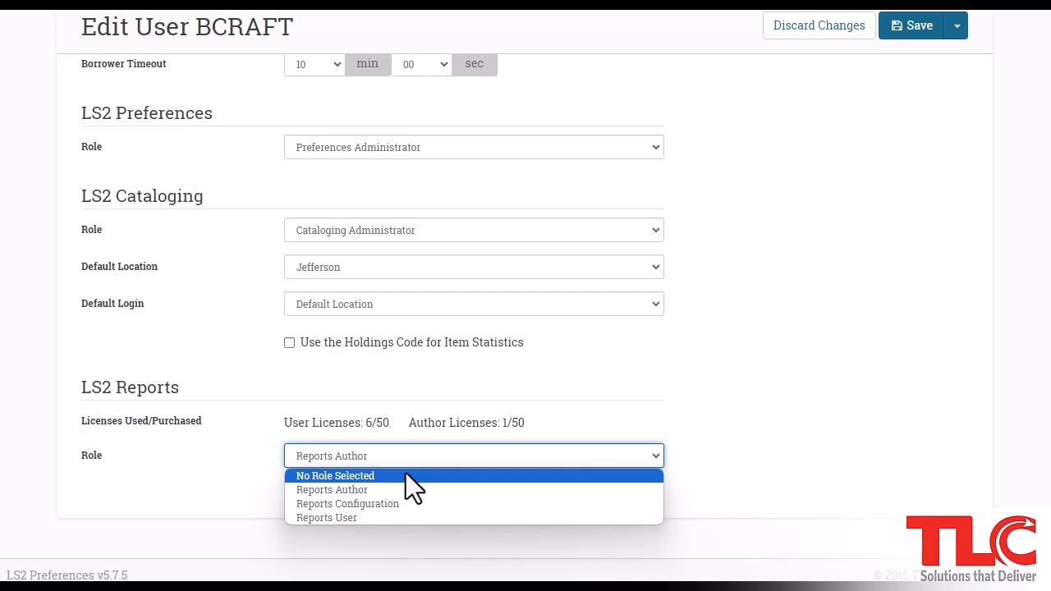
left_click(226, 472)
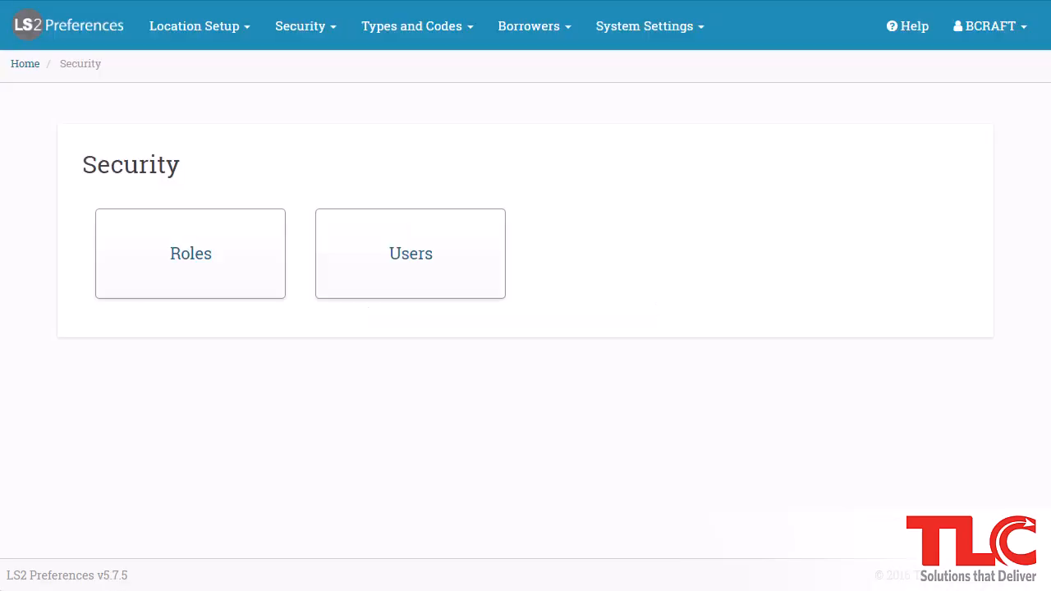
Step: Open the security Roles page and display the permissions of the Cataloger role in the LS2 Cataloging module
left_click(199, 288)
left_click(194, 239)
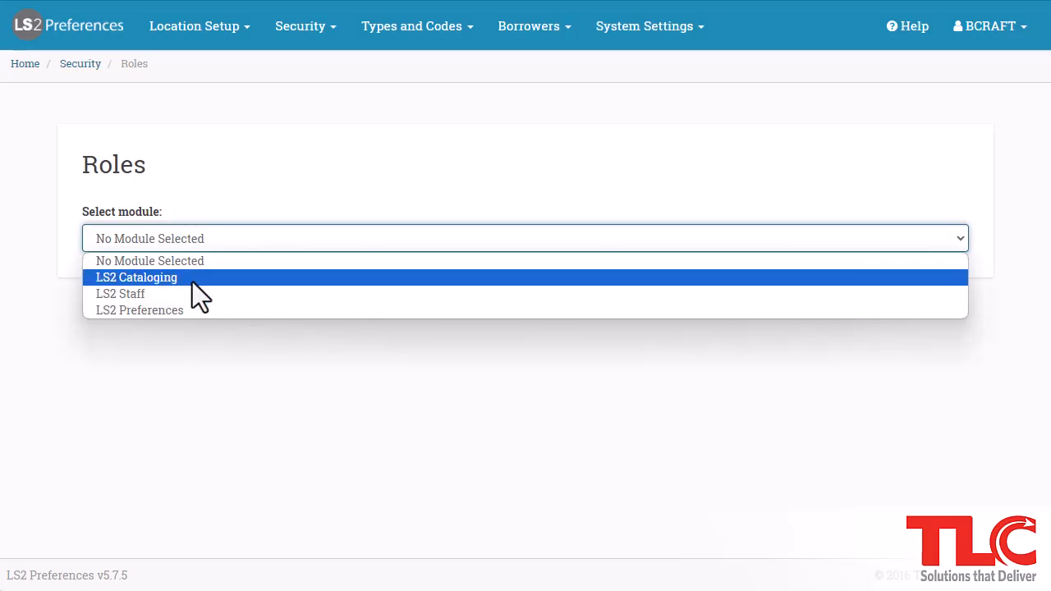
left_click(191, 281)
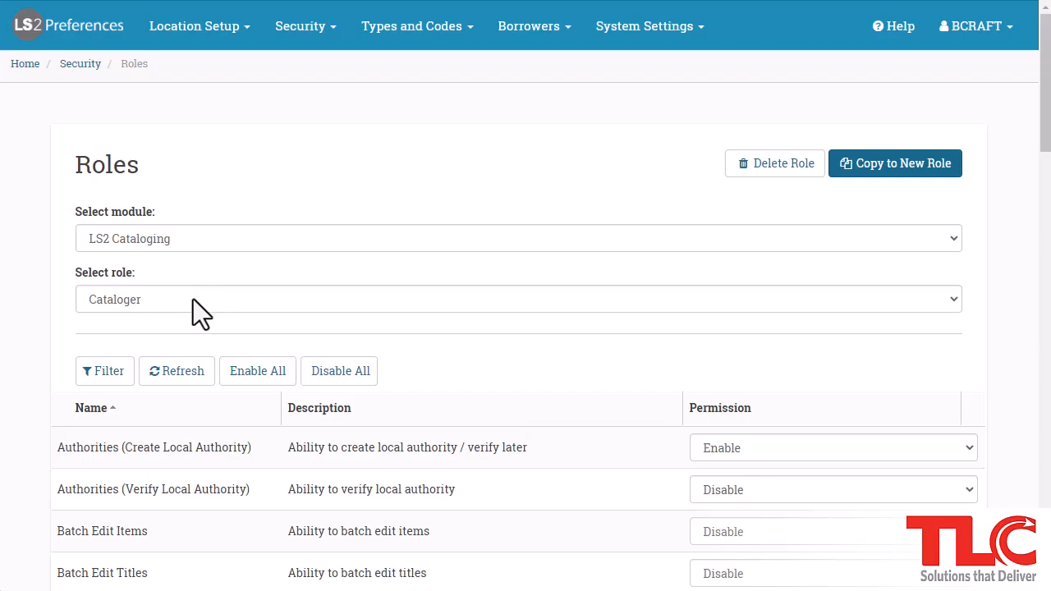
left_click(192, 301)
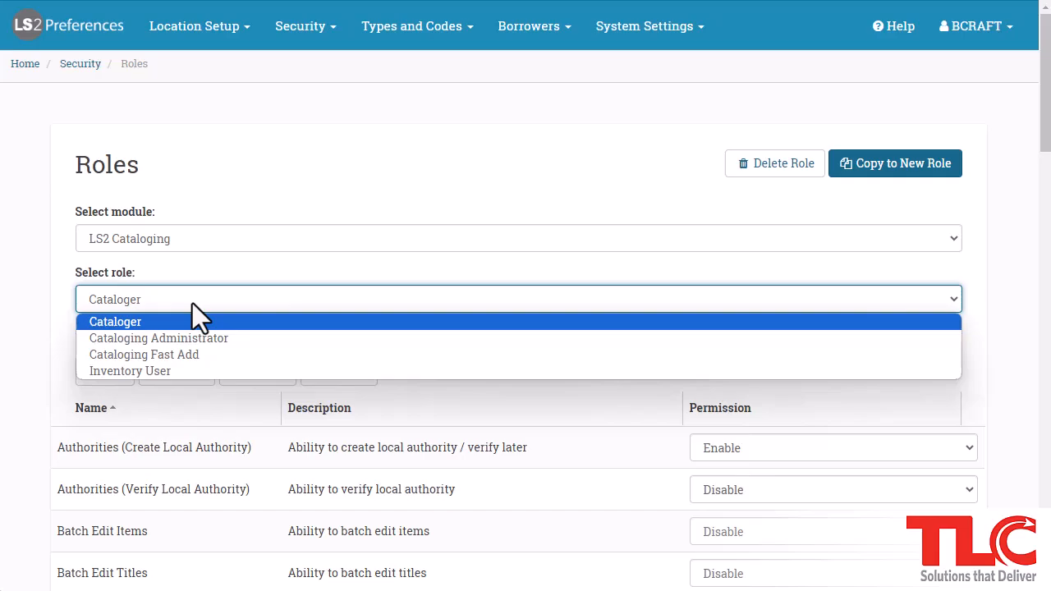
left_click(129, 326)
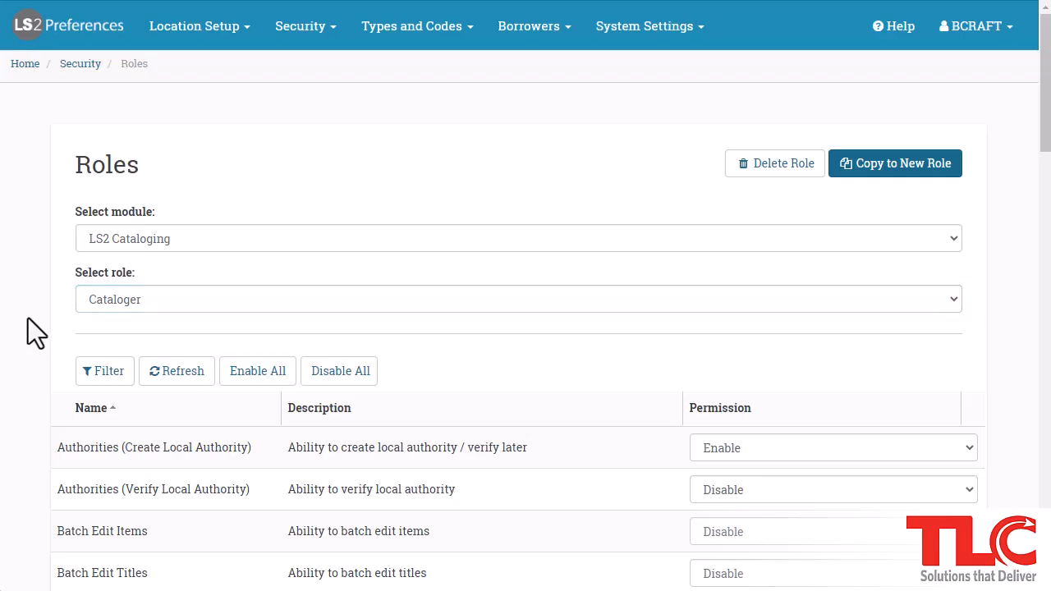
Step: Review the Cataloger role's permissions and view the other LS2 Cataloging roles, keeping Cataloger selected
scroll(45, 310, "down", 2)
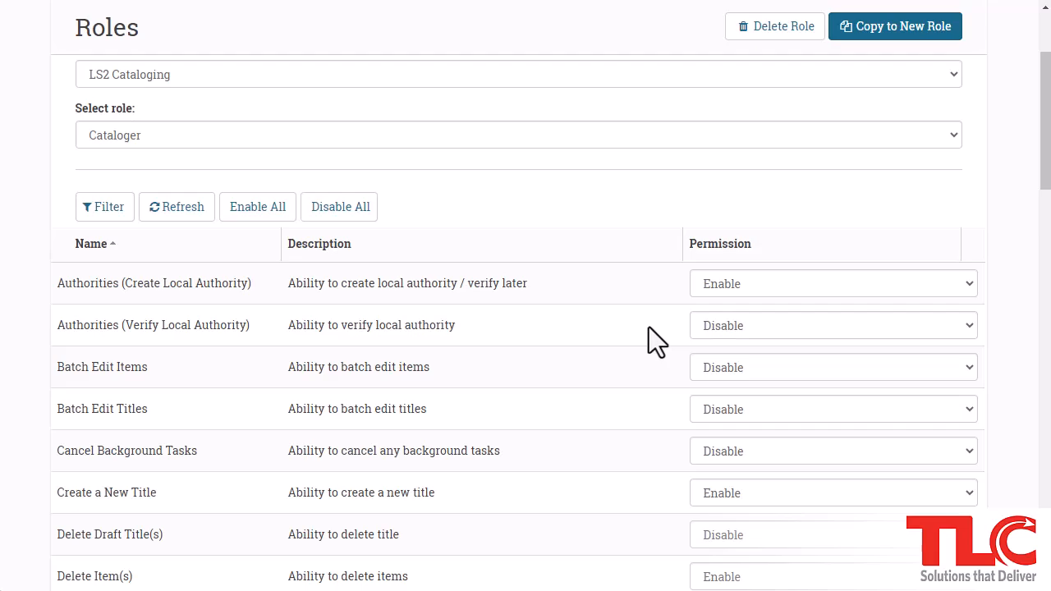
scroll(649, 329, "up", 3)
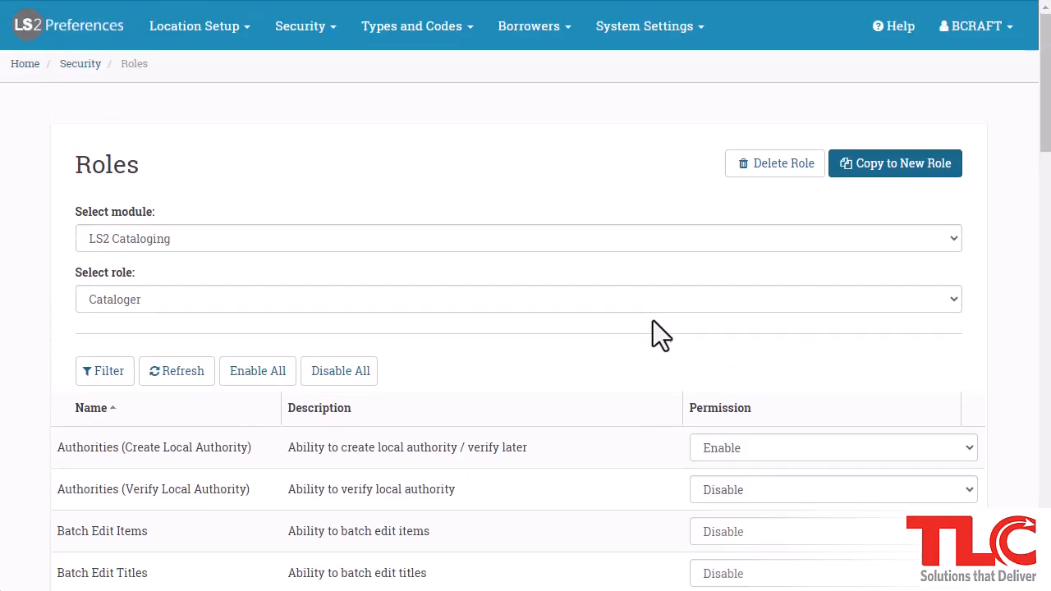
left_click(657, 309)
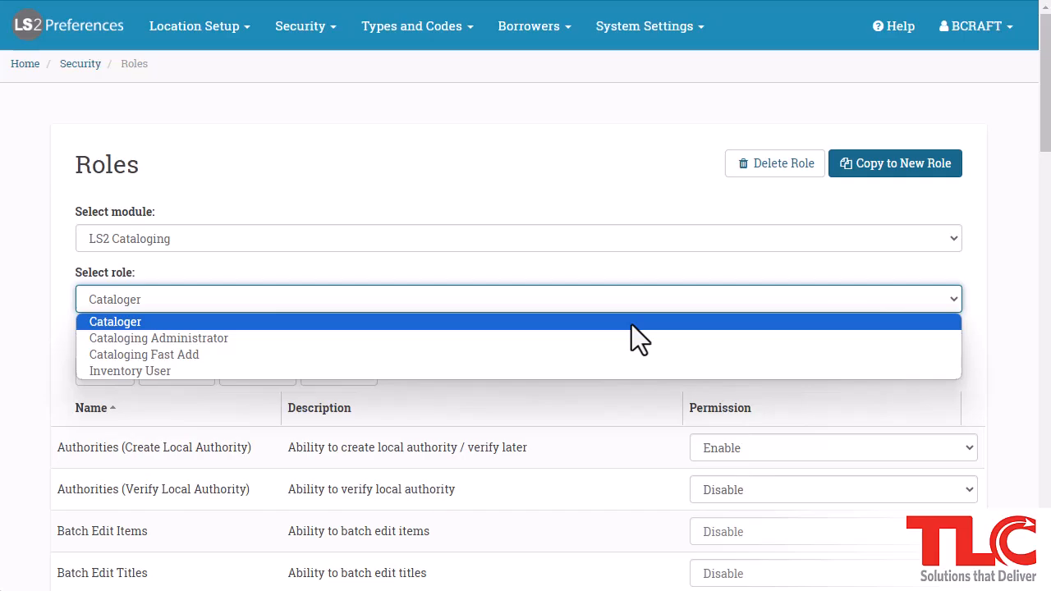
left_click(631, 324)
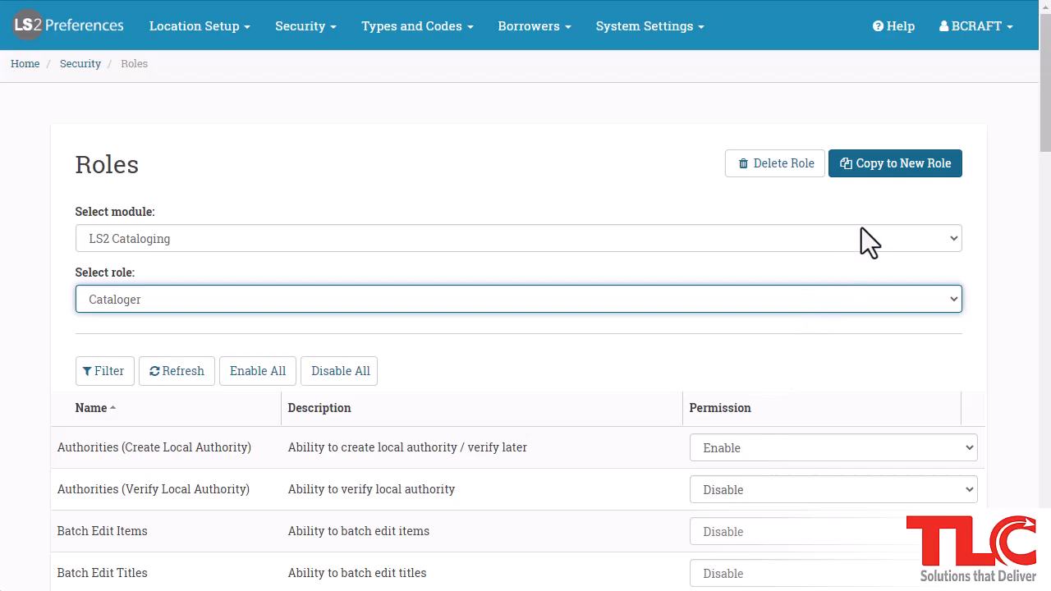
Step: Copy the Cataloger role to a new role named "Cataloger II"
left_click(889, 168)
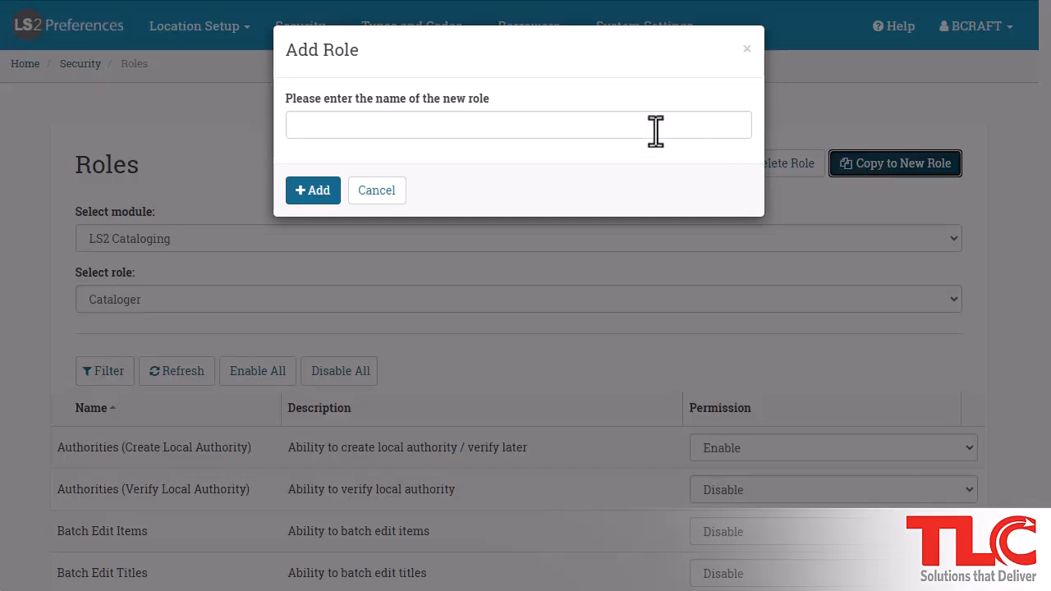
left_click(654, 127)
type("Cataloger II")
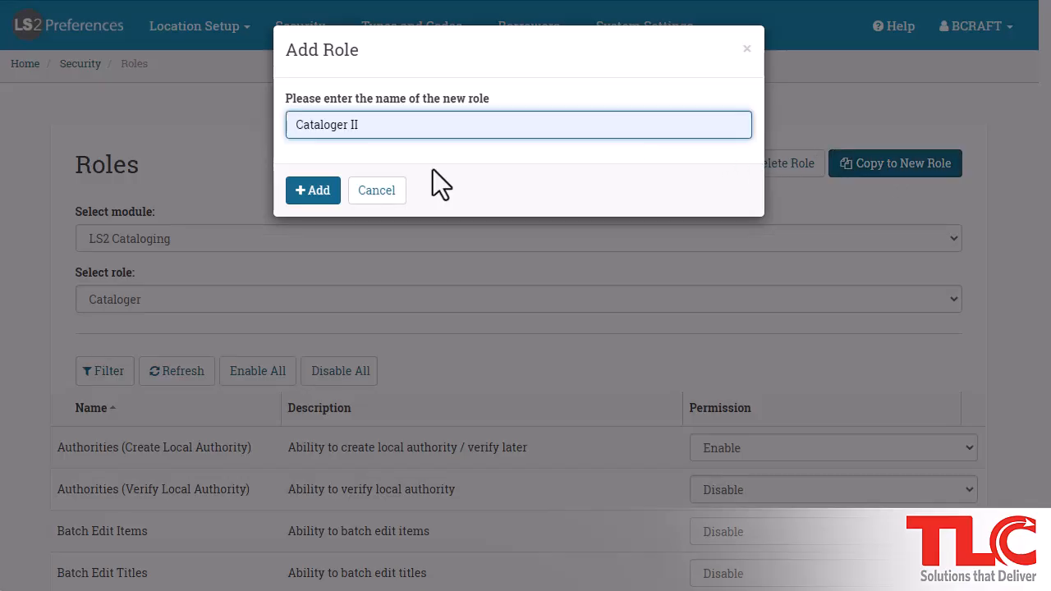
left_click(312, 191)
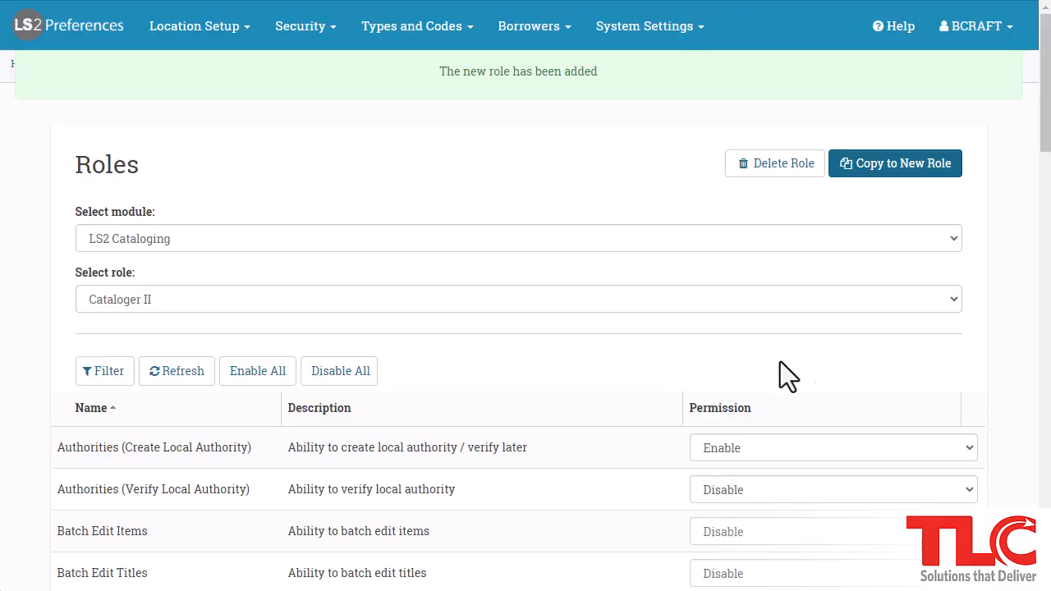
Step: Set the Authorities (Verify Local Authority) permission of the Cataloger II role to Enable
scroll(998, 356, "down", 1)
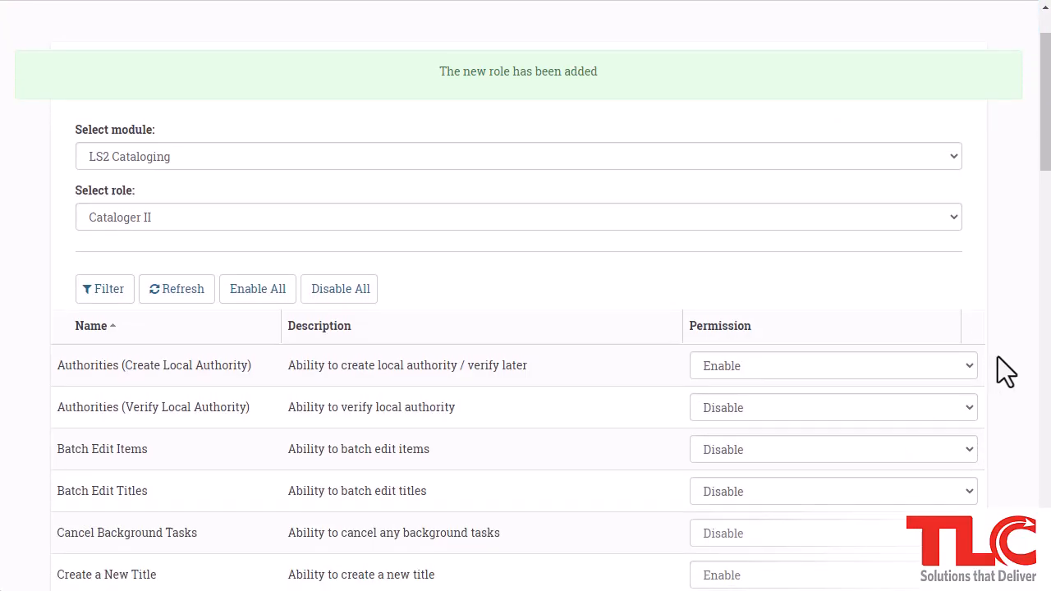
left_click(713, 410)
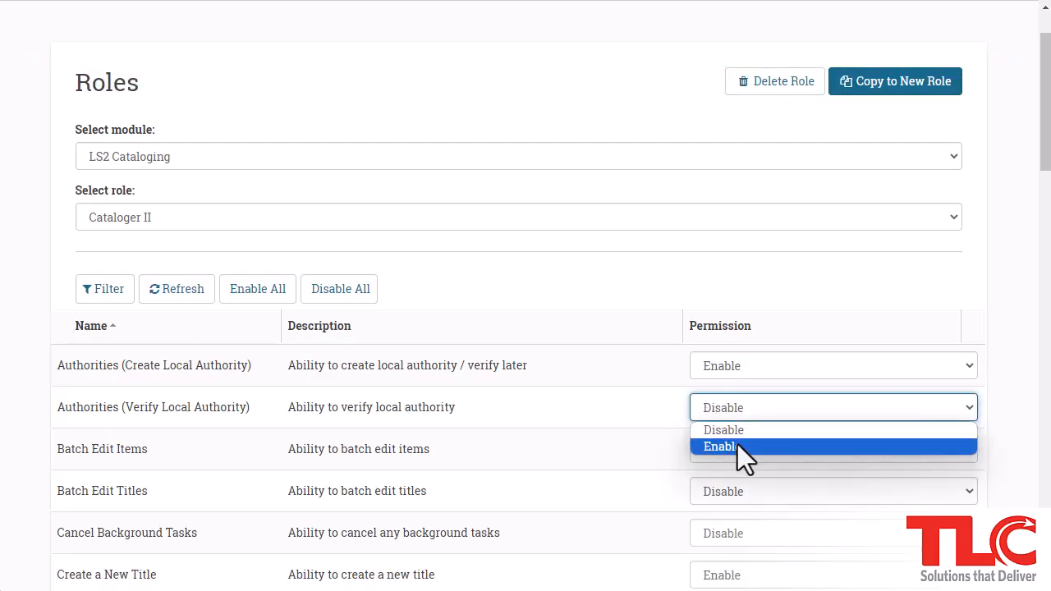
left_click(737, 446)
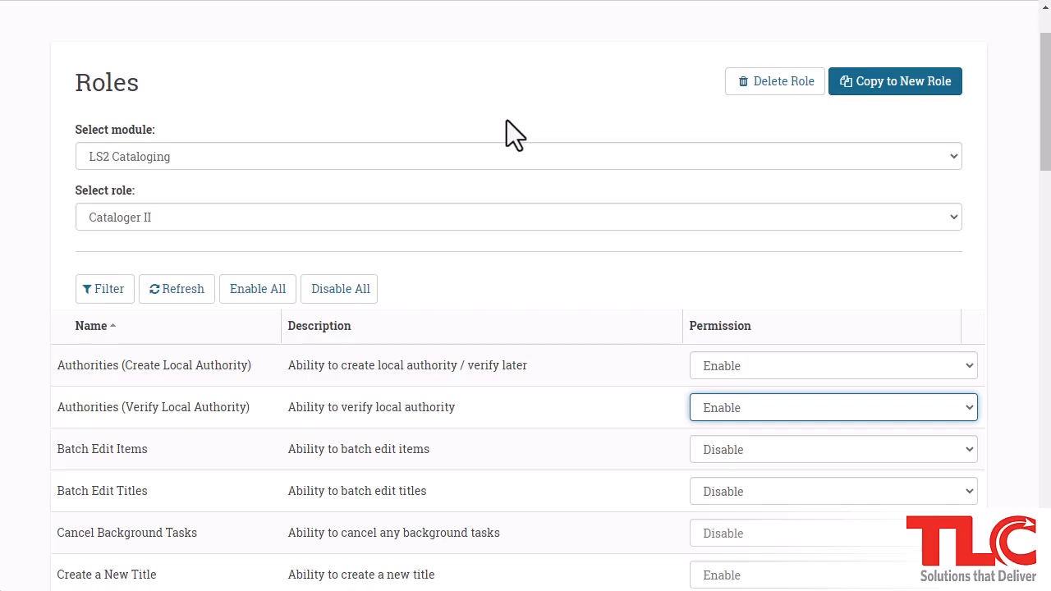
left_click(625, 288)
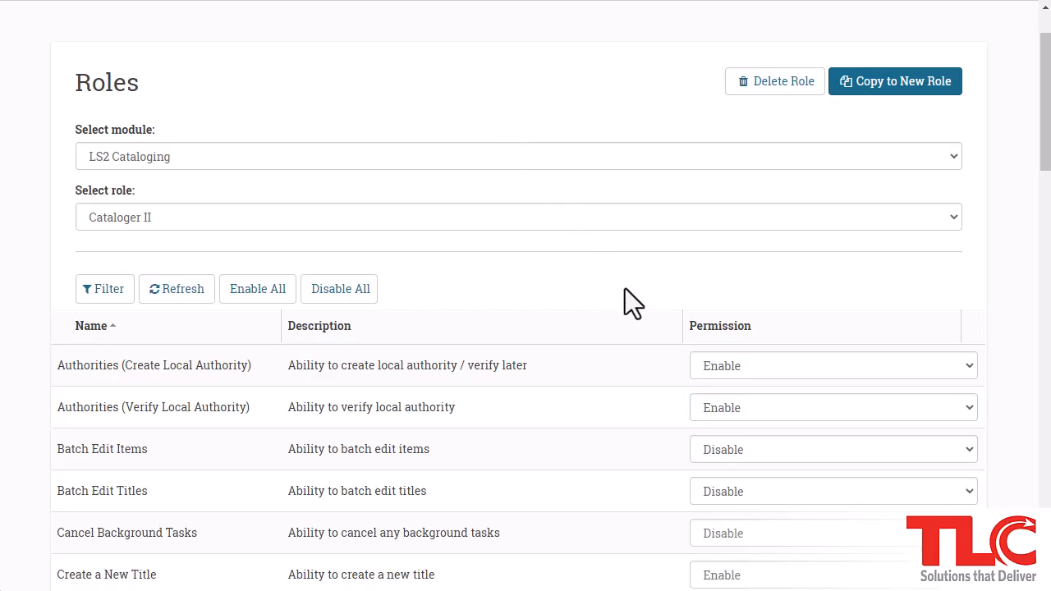
Step: Delete the Cataloger II role from the LS2 Cataloging module and confirm the deletion
scroll(605, 335, "up", 1)
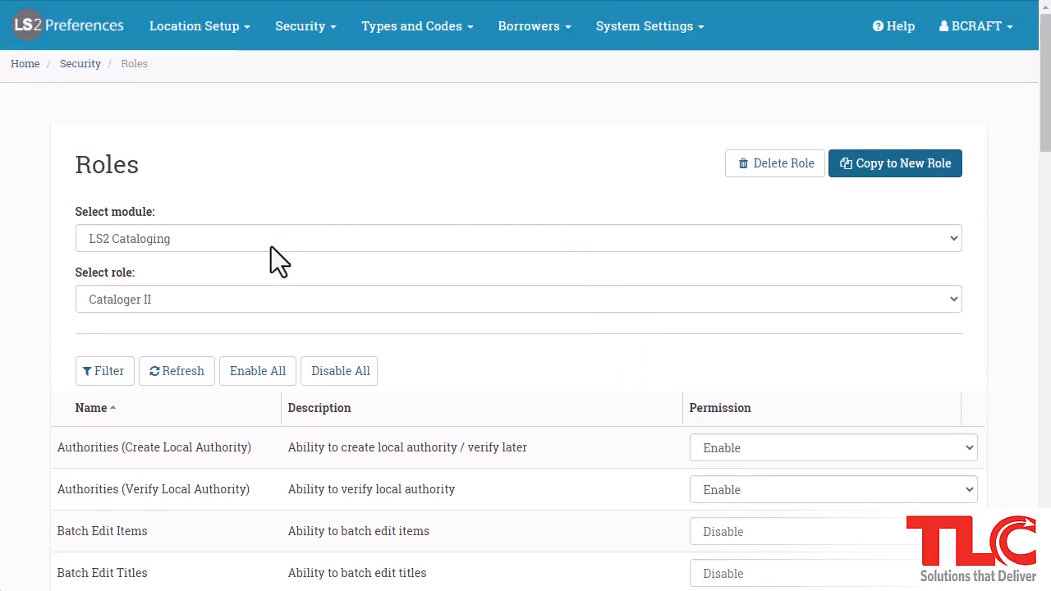
left_click(775, 167)
left_click(385, 151)
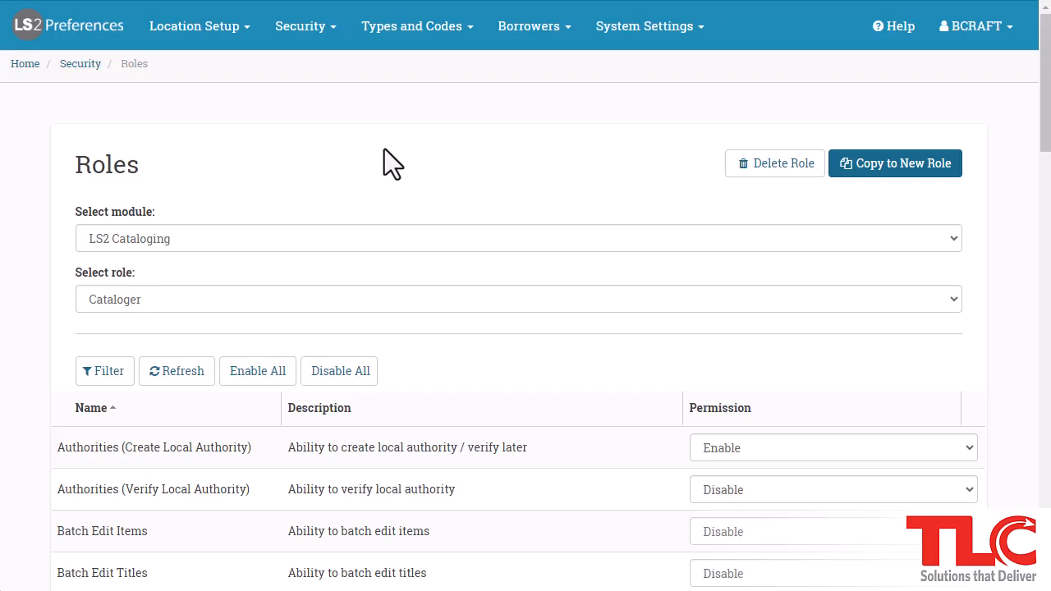
Step: Display the Inventory User role's permissions and examine its Inventory (Access) entry
left_click(288, 298)
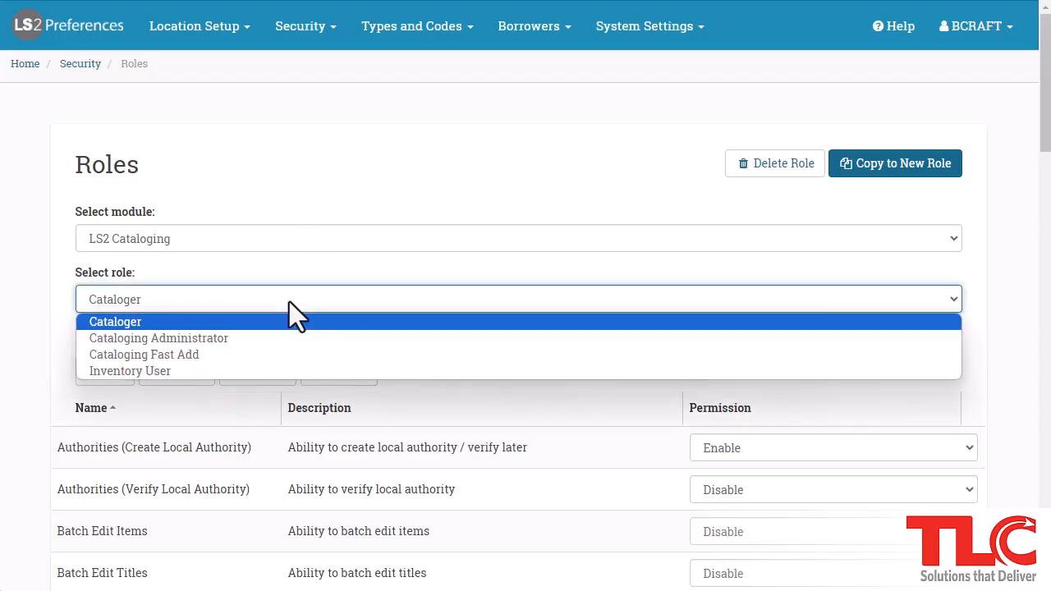
left_click(255, 371)
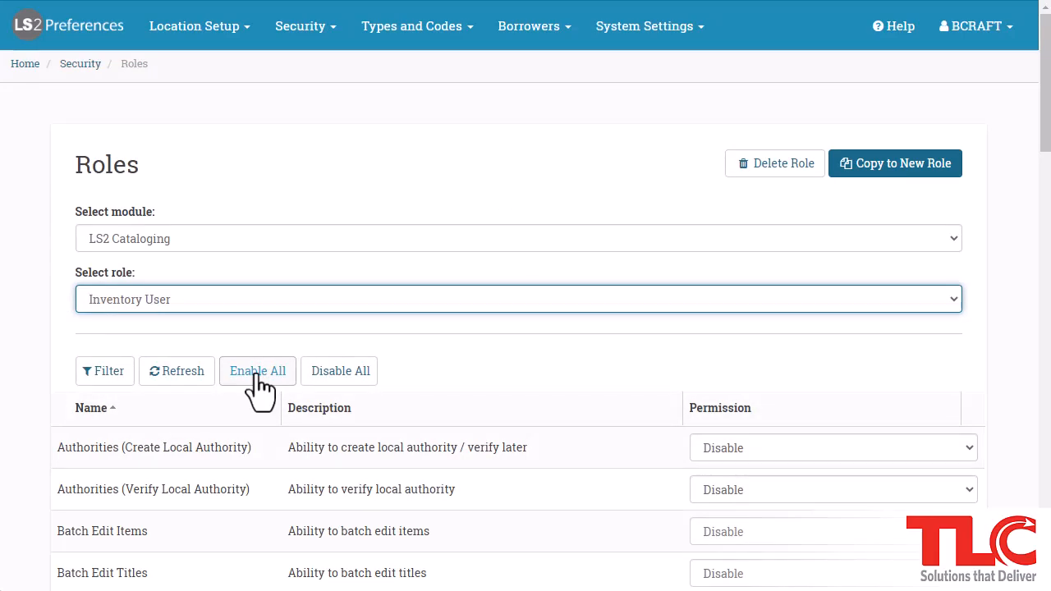
scroll(1016, 472, "down", 8)
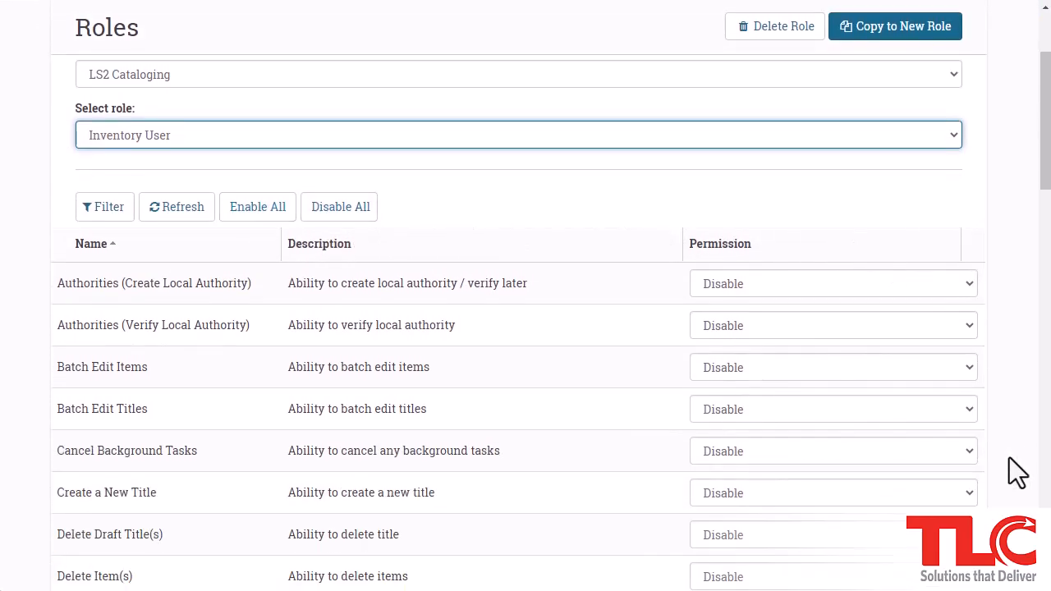
scroll(1007, 460, "down", 4)
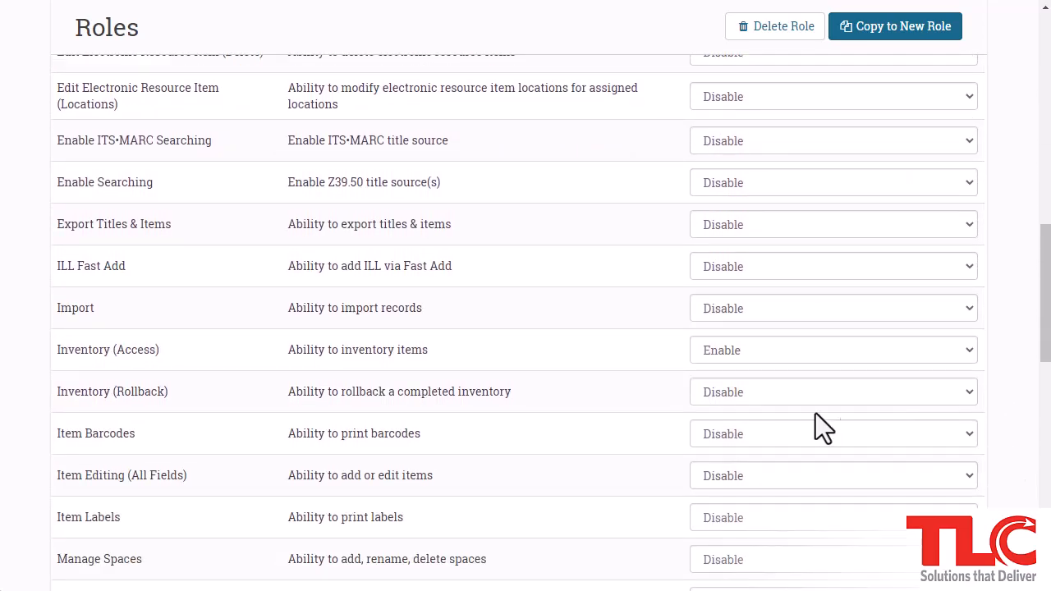
left_click_drag(446, 355, 253, 353)
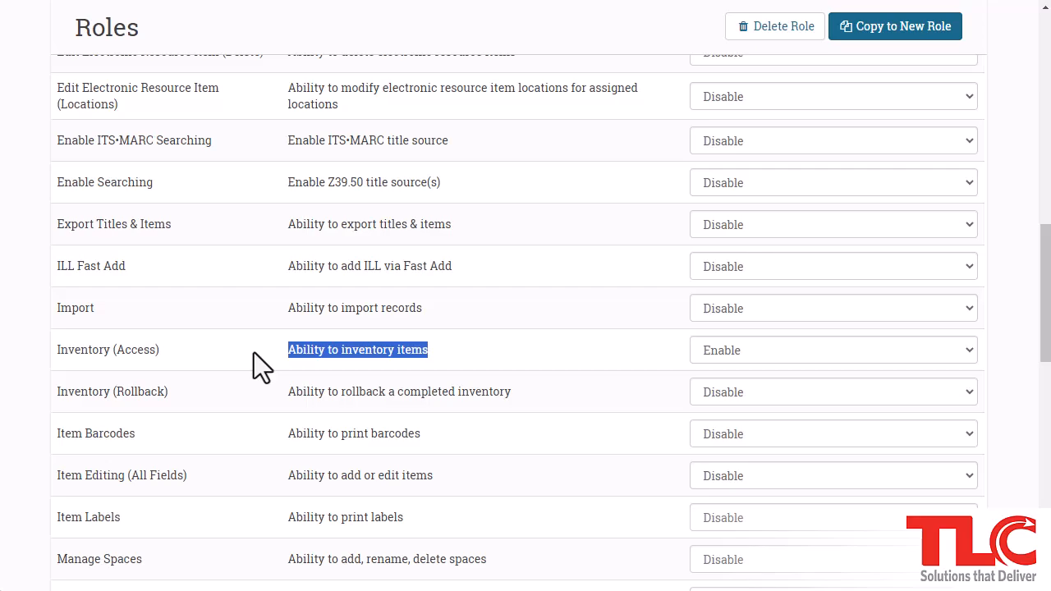
left_click(254, 352)
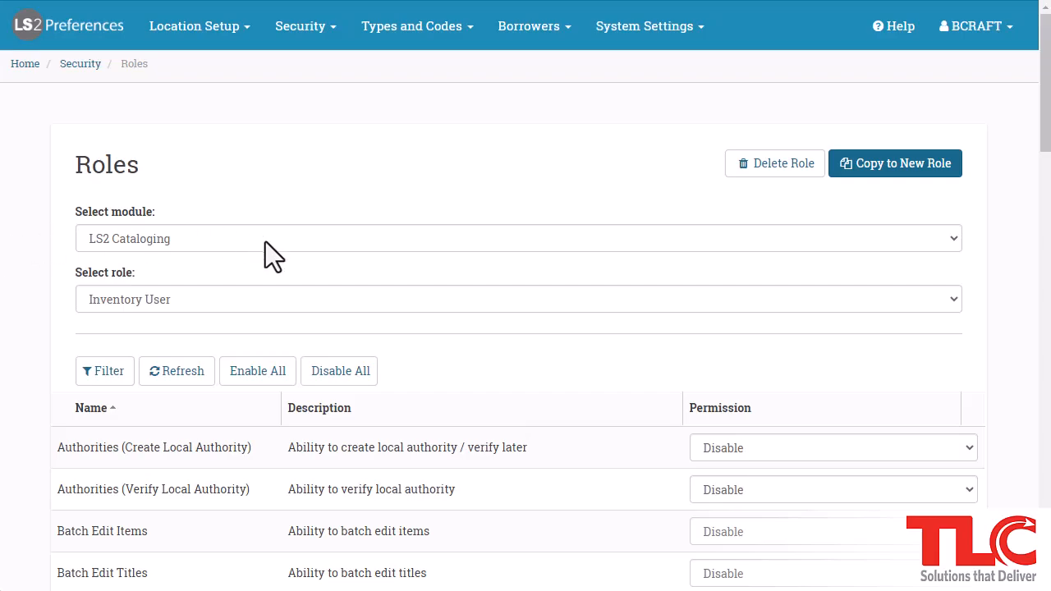
Step: View the available modules and the LS2 Cataloging roles on the Roles page, keeping the current selections
left_click(266, 241)
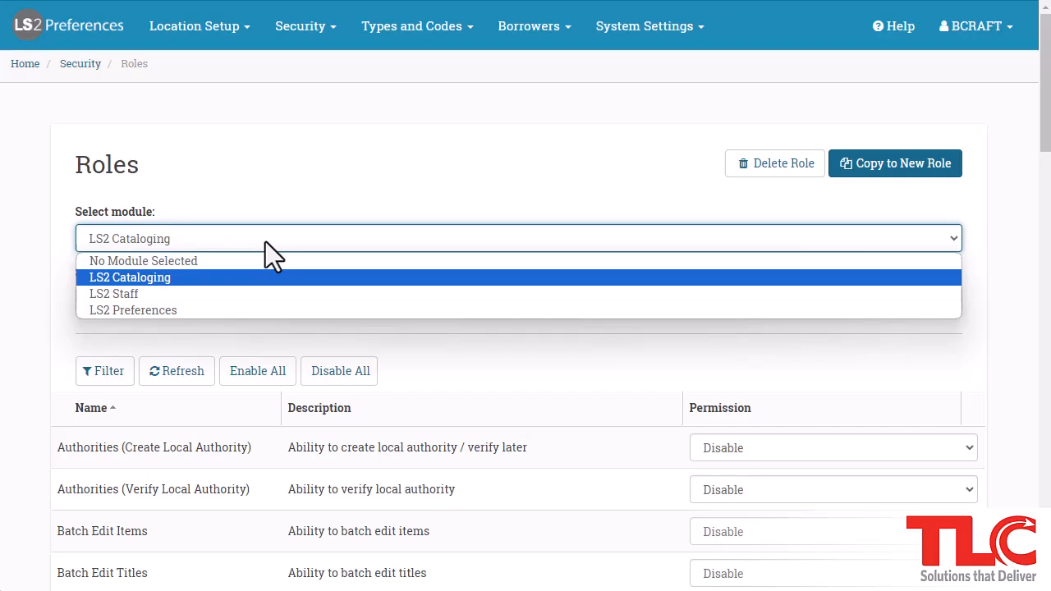
left_click(285, 197)
left_click(166, 300)
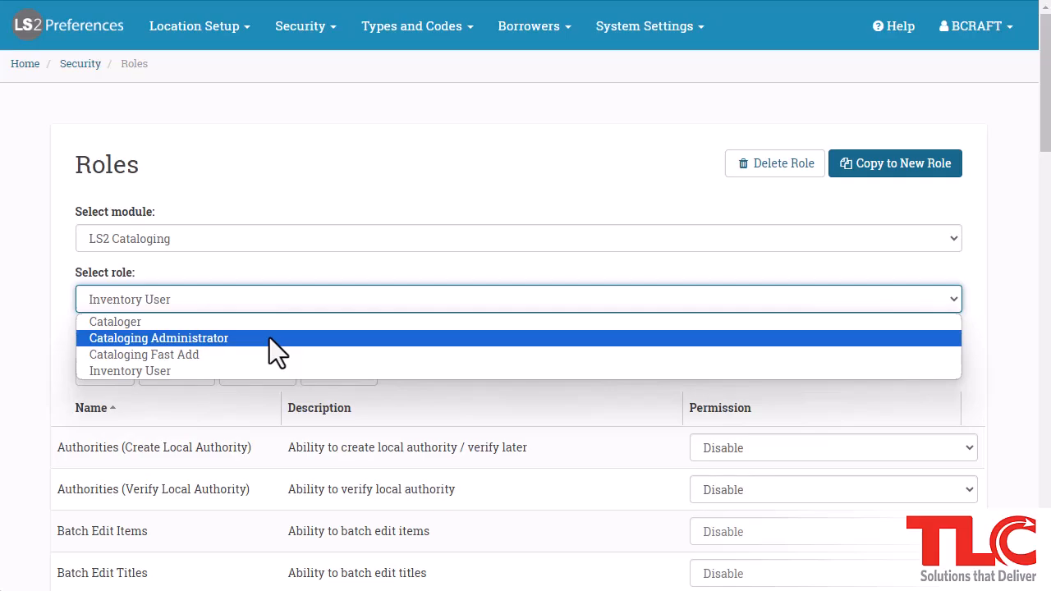
left_click(301, 189)
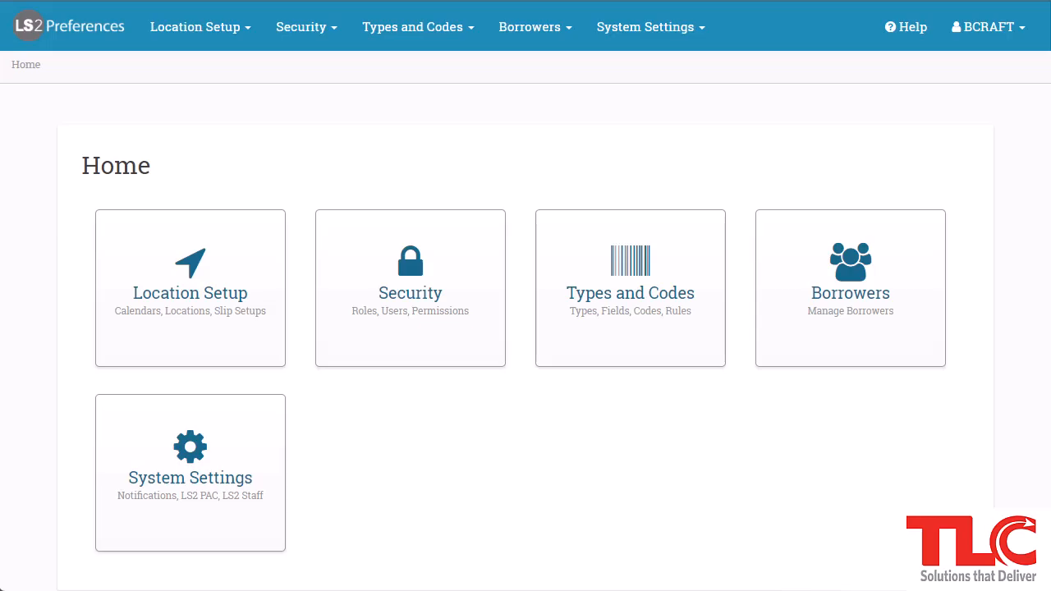
Step: Open the Holdings Codes page in the Types and Codes section
left_click(633, 321)
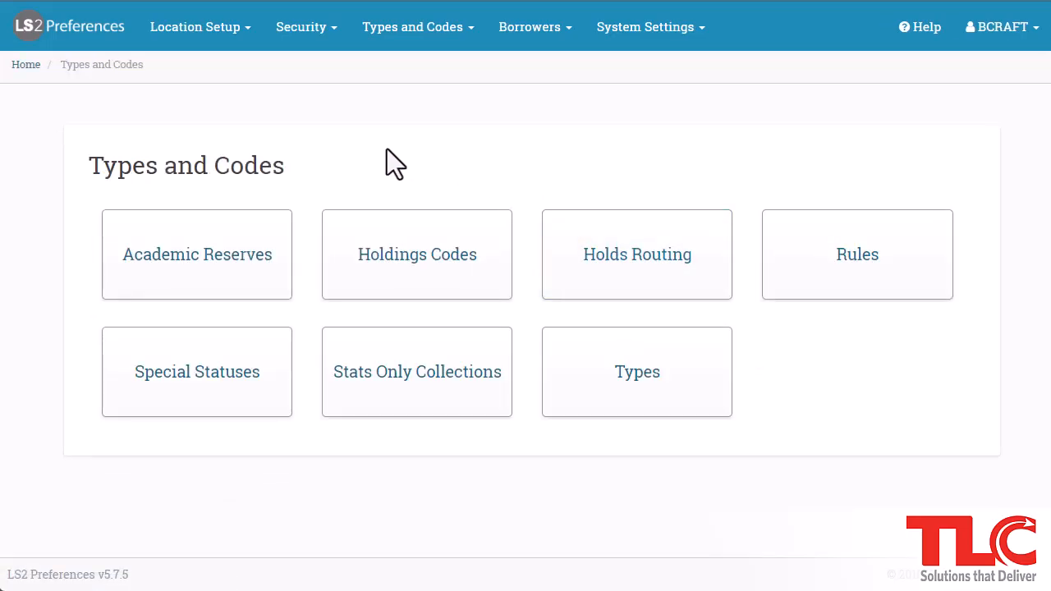
left_click(484, 250)
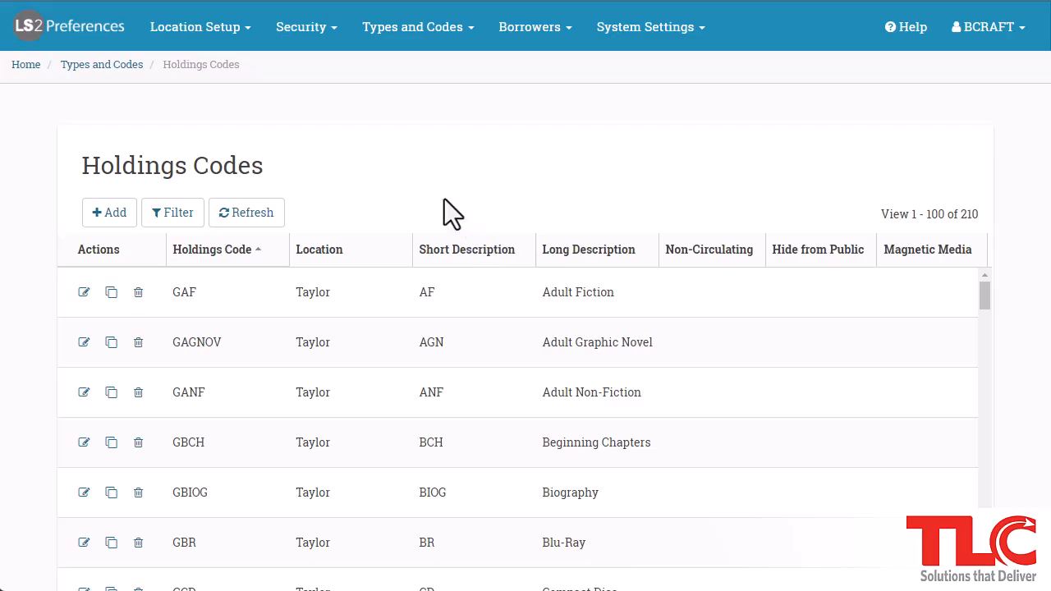
Step: Filter the holdings codes by Location equal to Jefferson, view the list, and clear the filter
left_click(179, 215)
left_click(156, 280)
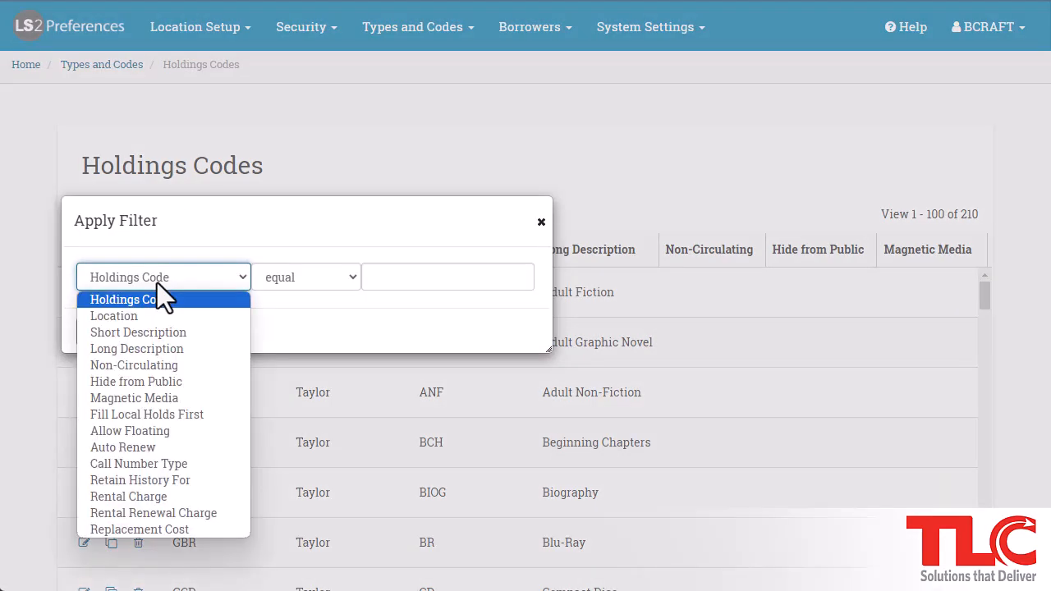
left_click(153, 319)
left_click(320, 284)
left_click(322, 297)
left_click(471, 281)
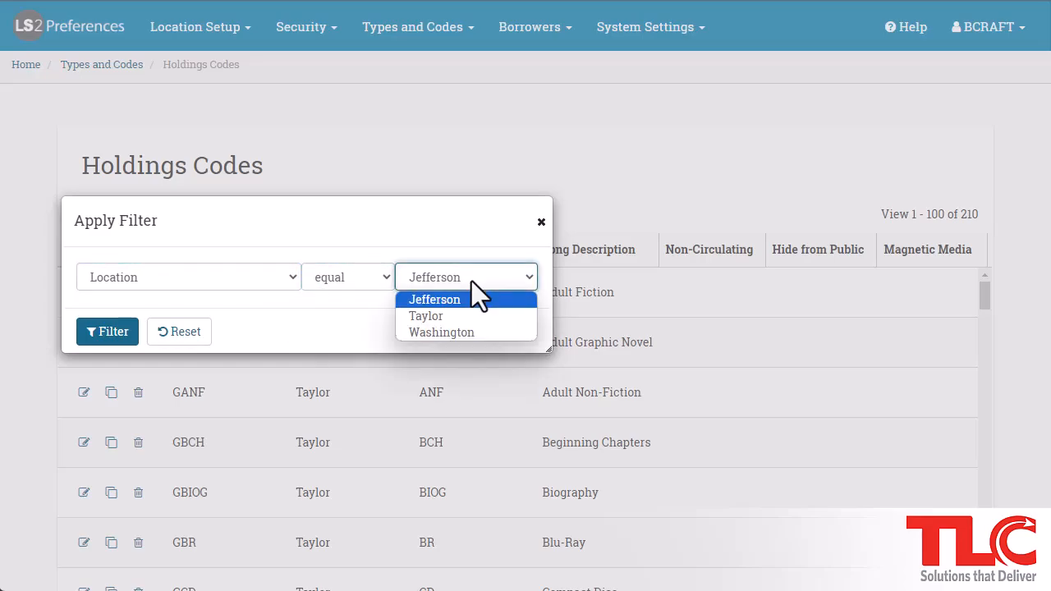
left_click(107, 337)
left_click(541, 222)
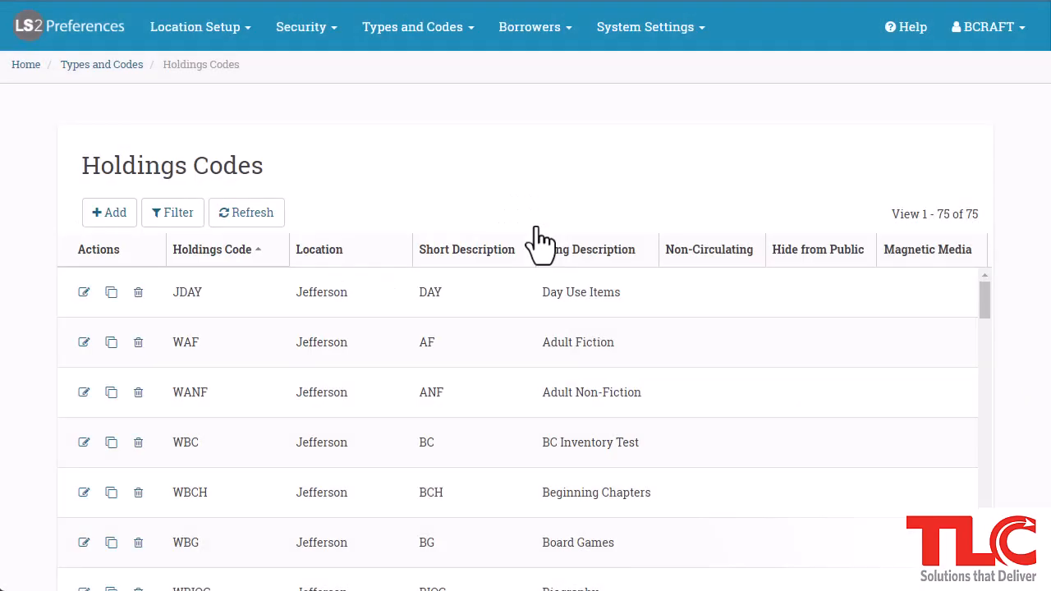
left_click(252, 234)
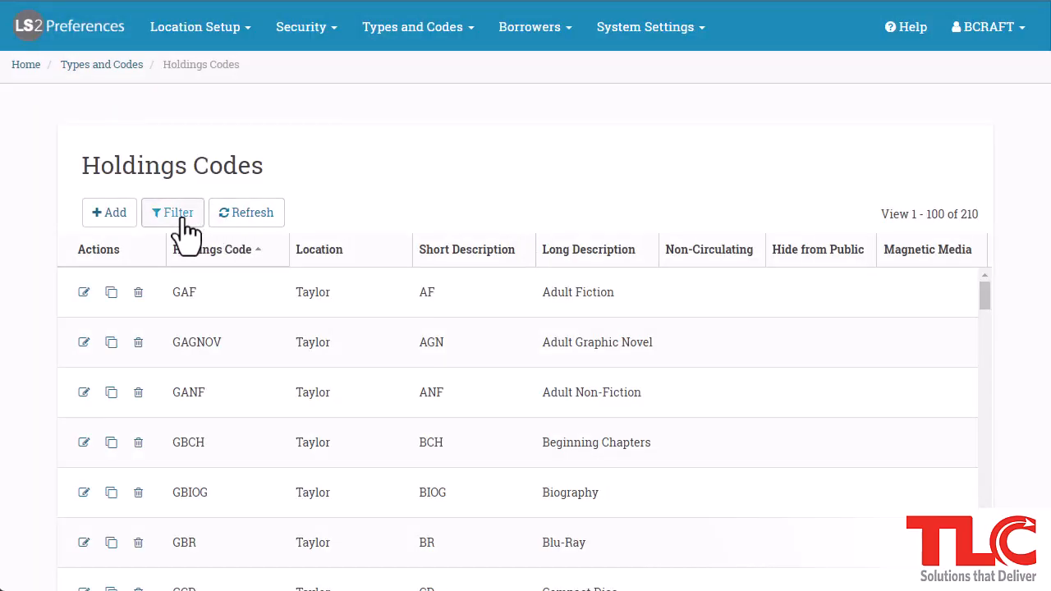
Step: Filter the holdings codes by Long Description containing "juv", view the list, and clear the filter
left_click(180, 215)
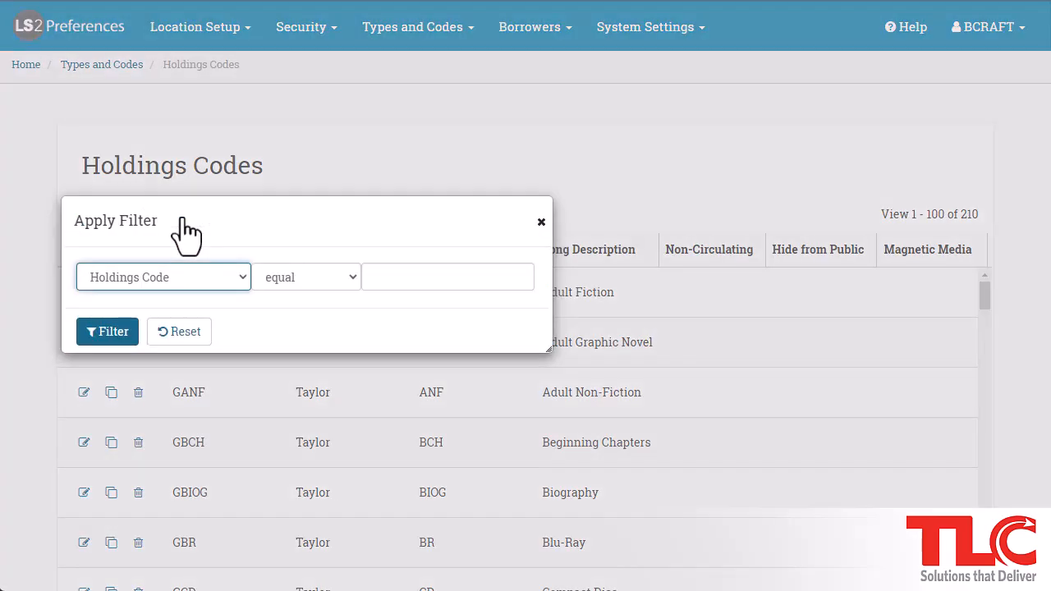
left_click(205, 281)
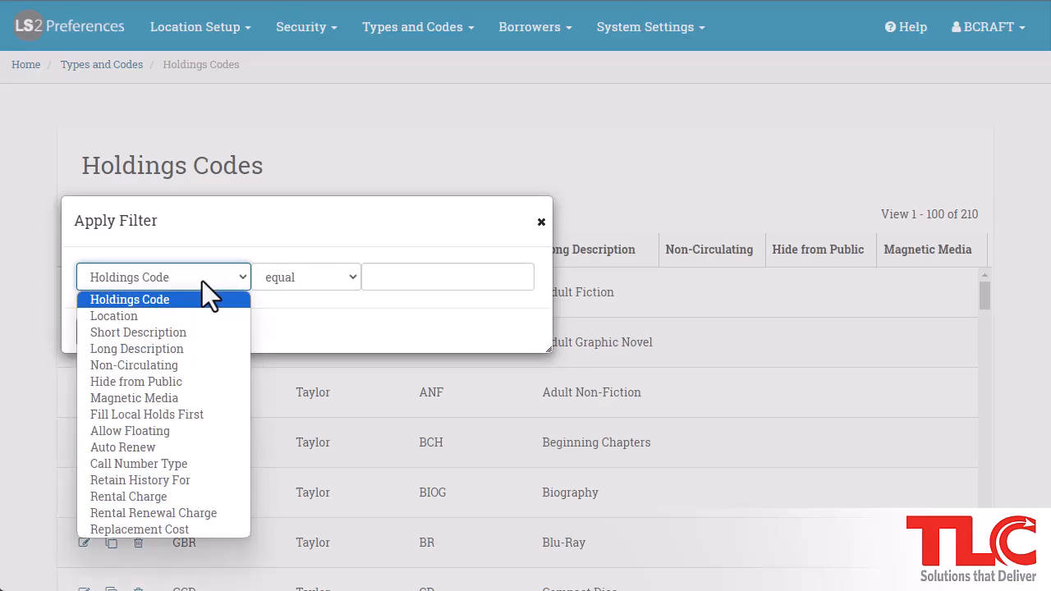
left_click(177, 350)
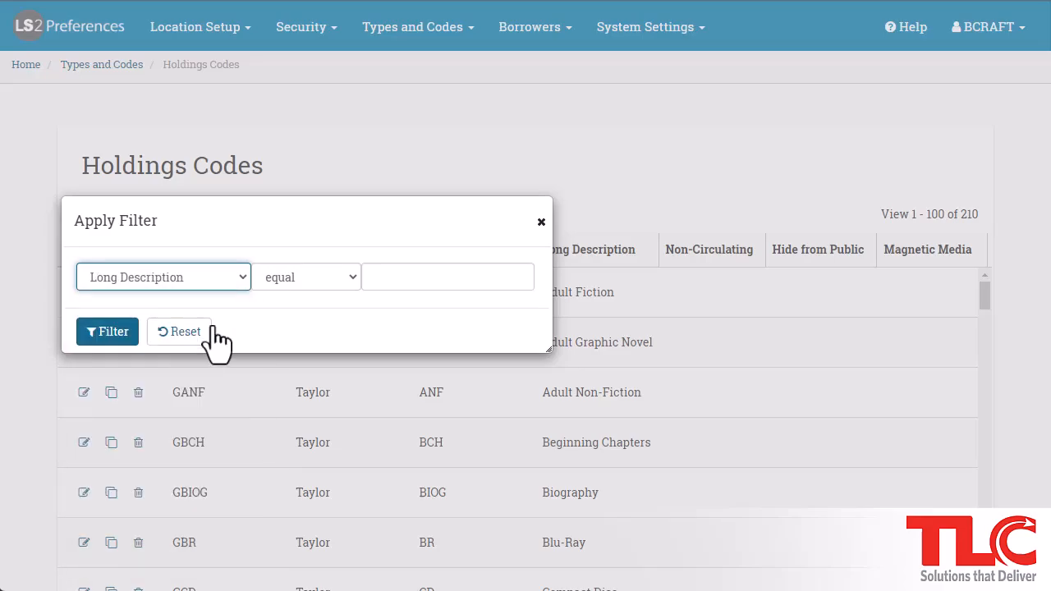
left_click(296, 280)
left_click(302, 315)
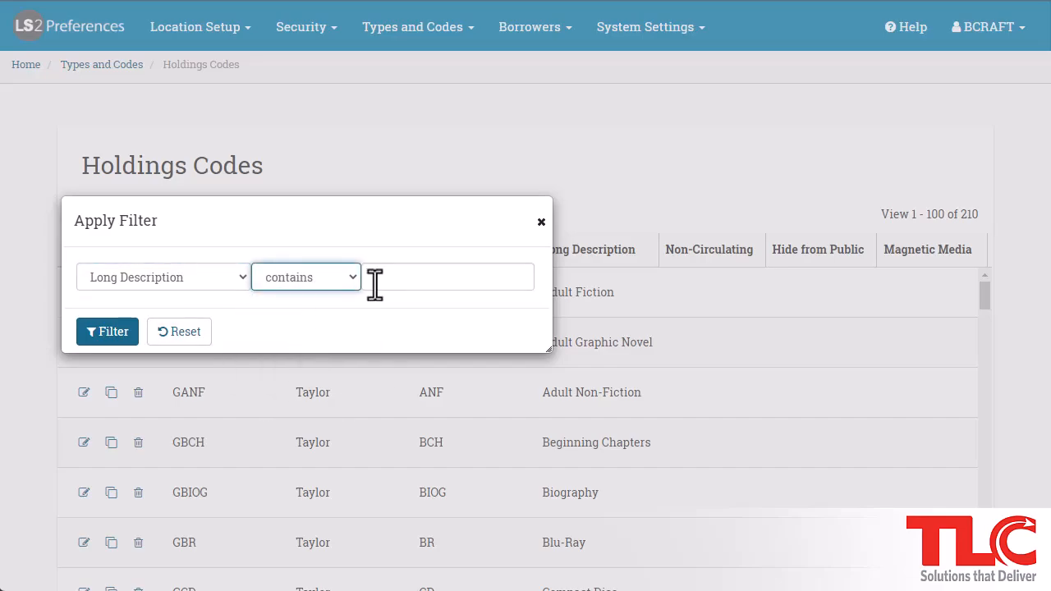
left_click(376, 282)
type("juv")
left_click(92, 334)
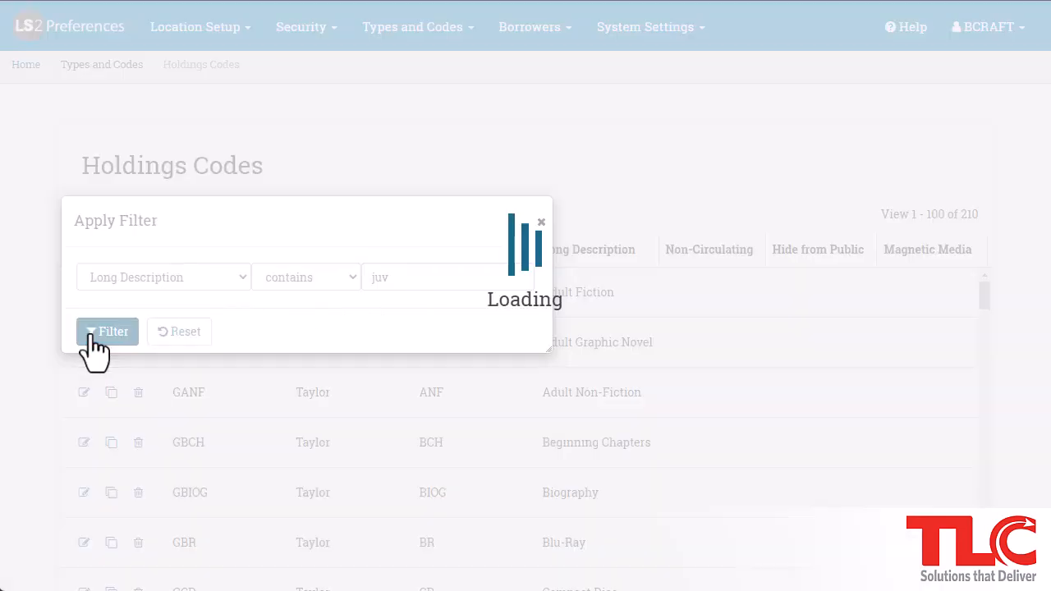
left_click(539, 216)
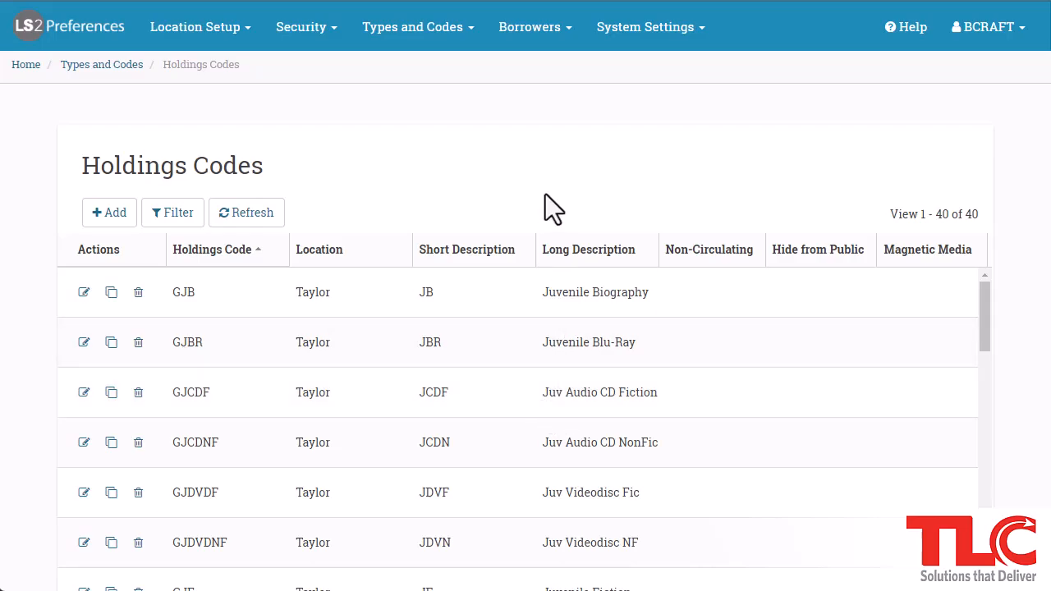
left_click(263, 218)
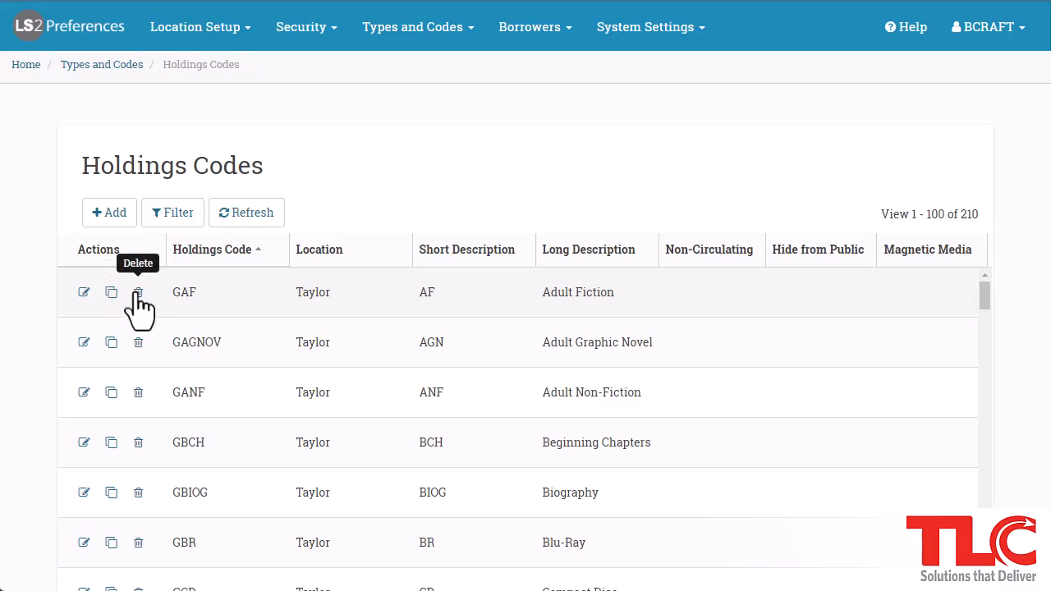
Step: Open the GAF holdings code for editing and view its settings, including the Call Number Type and Retain History For choices
left_click(83, 293)
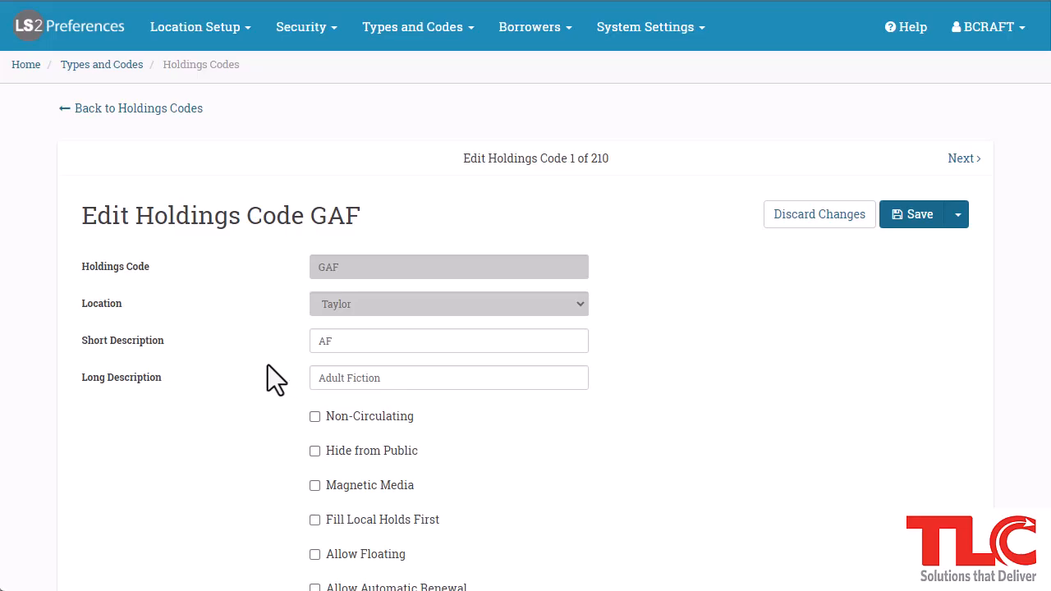
scroll(260, 362, "down", 2)
scroll(259, 363, "down", 1)
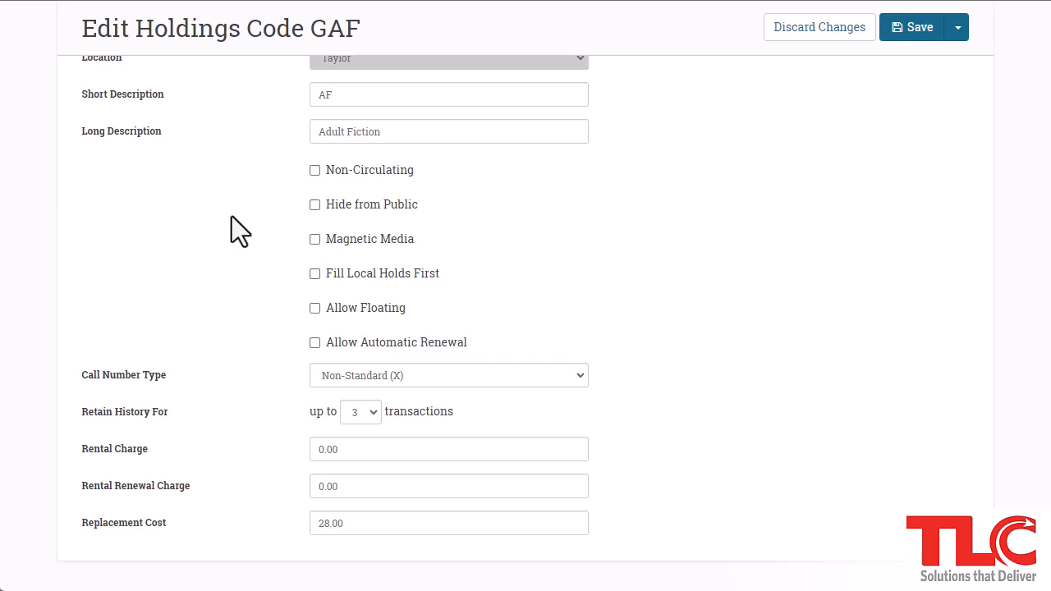
left_click(425, 383)
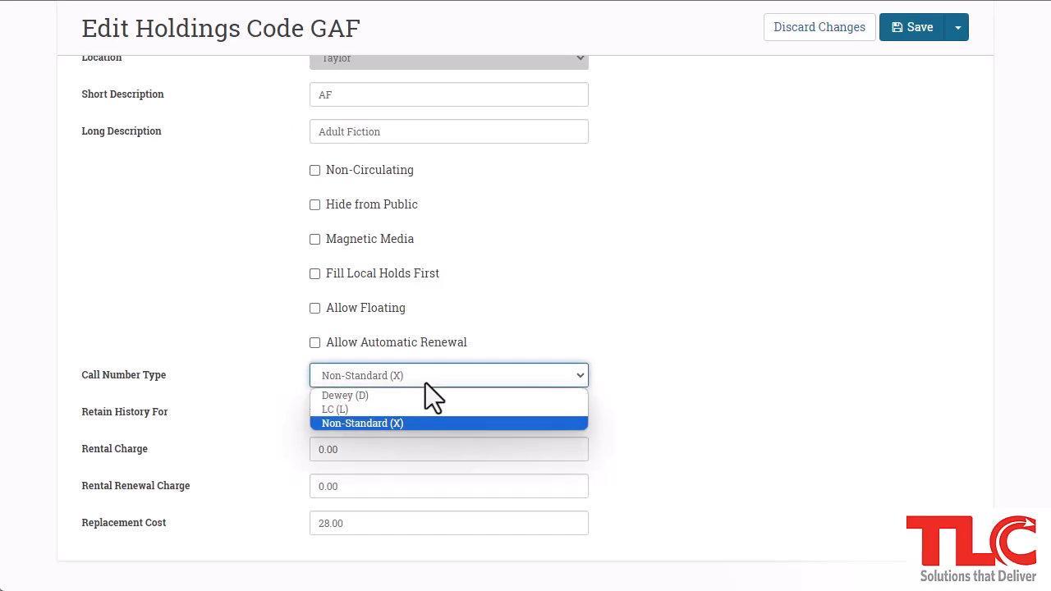
left_click(425, 383)
key("Tab")
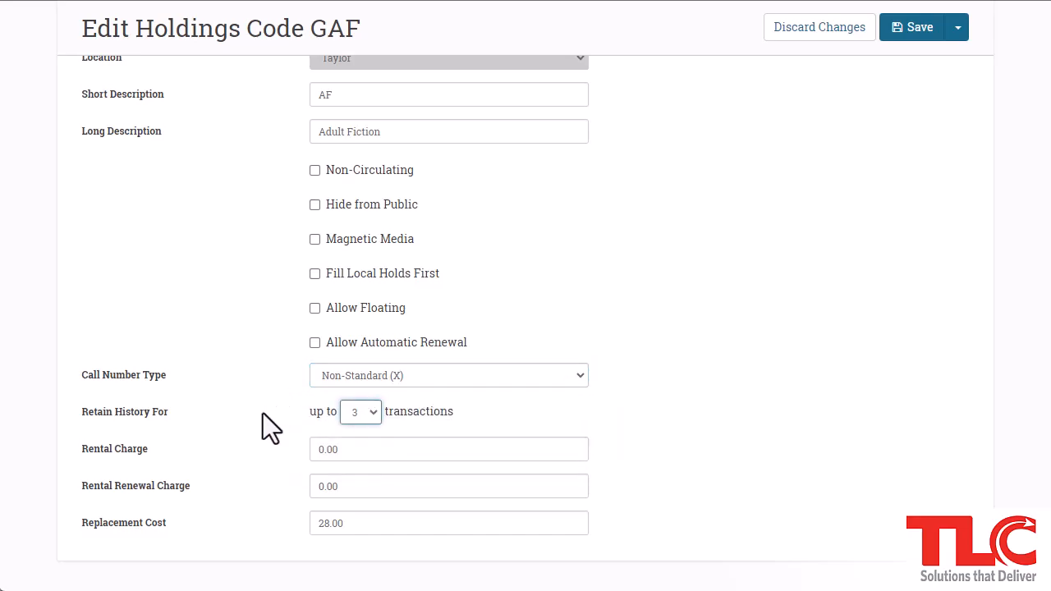
left_click(372, 408)
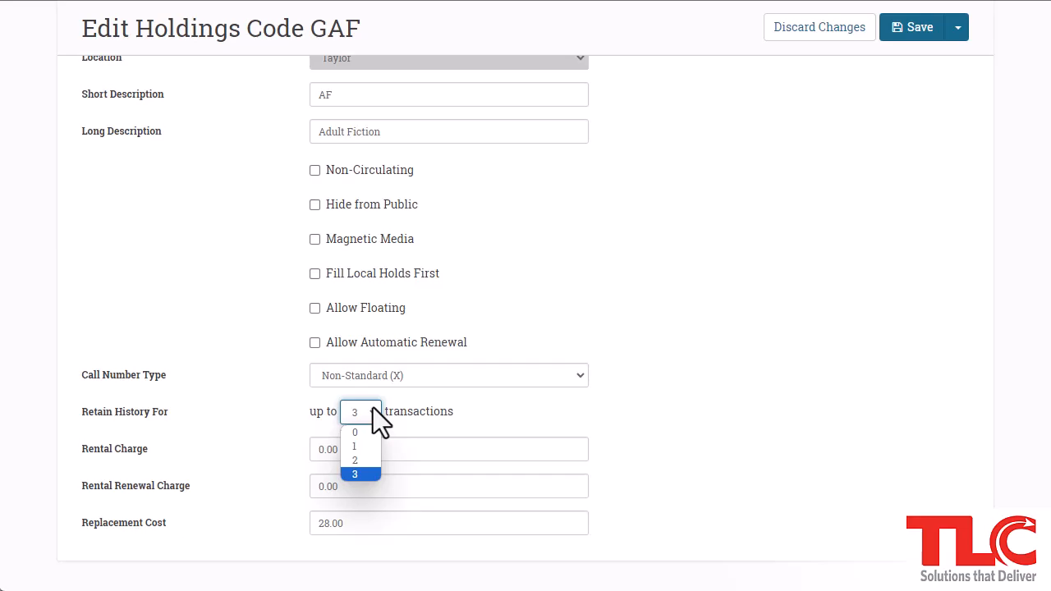
left_click(373, 408)
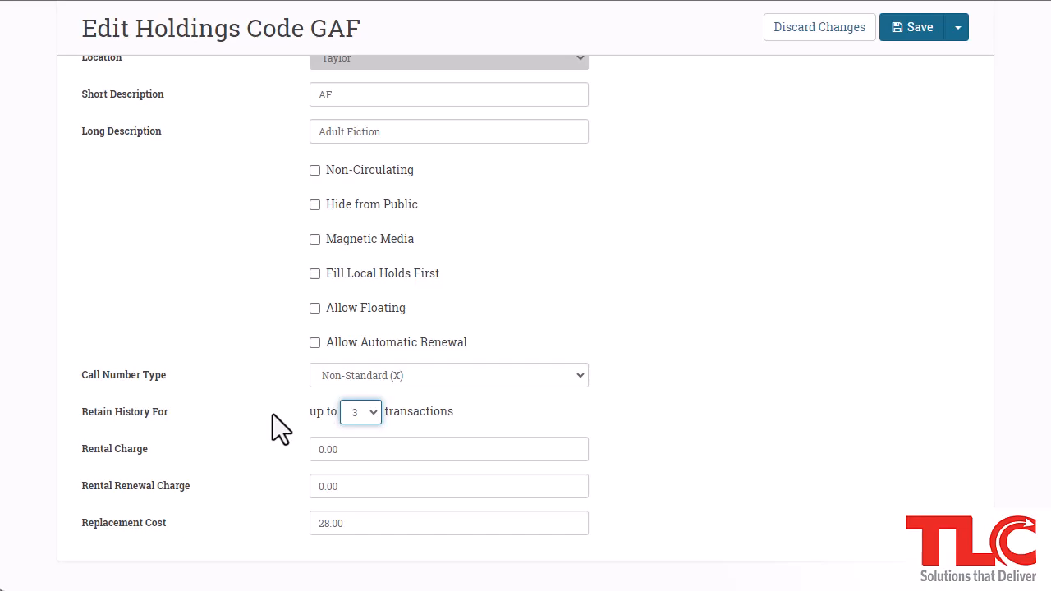
Step: Step forward through the next two holdings codes and return to the Holdings Codes list
scroll(273, 414, "up", 5)
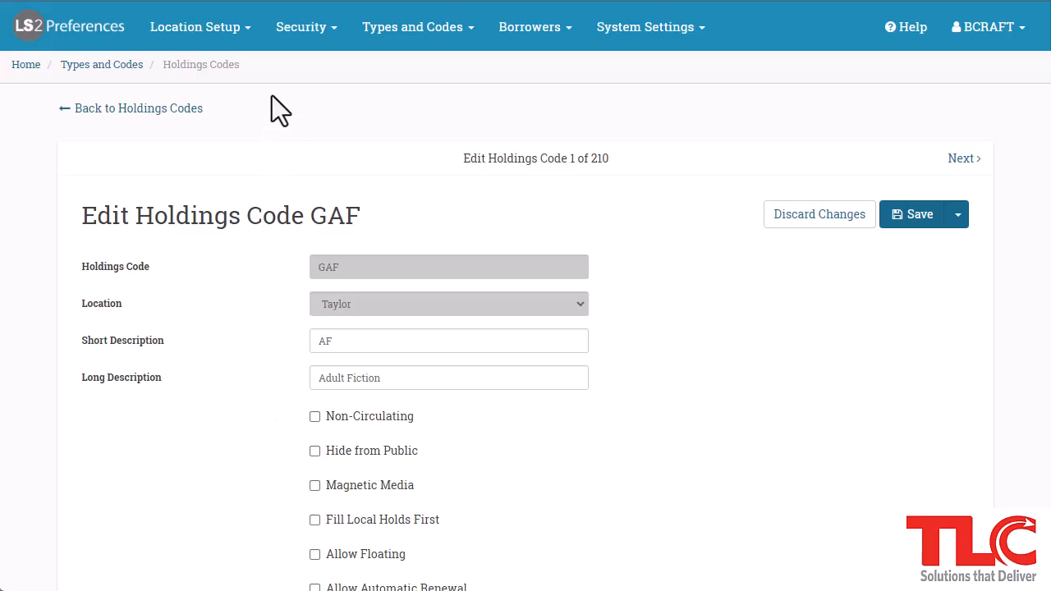
mouse_move(223, 21)
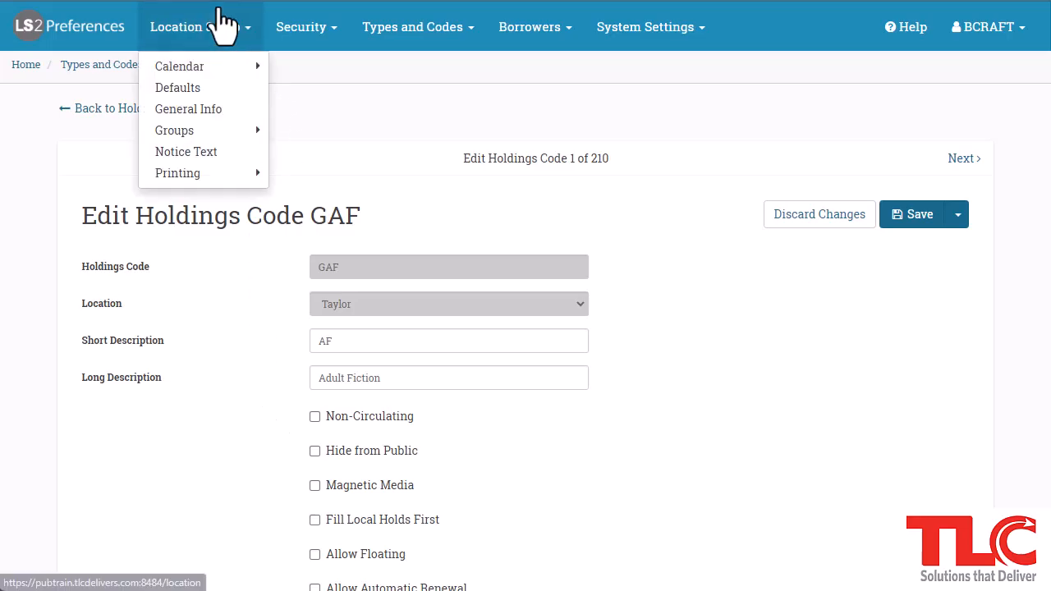
left_click(233, 91)
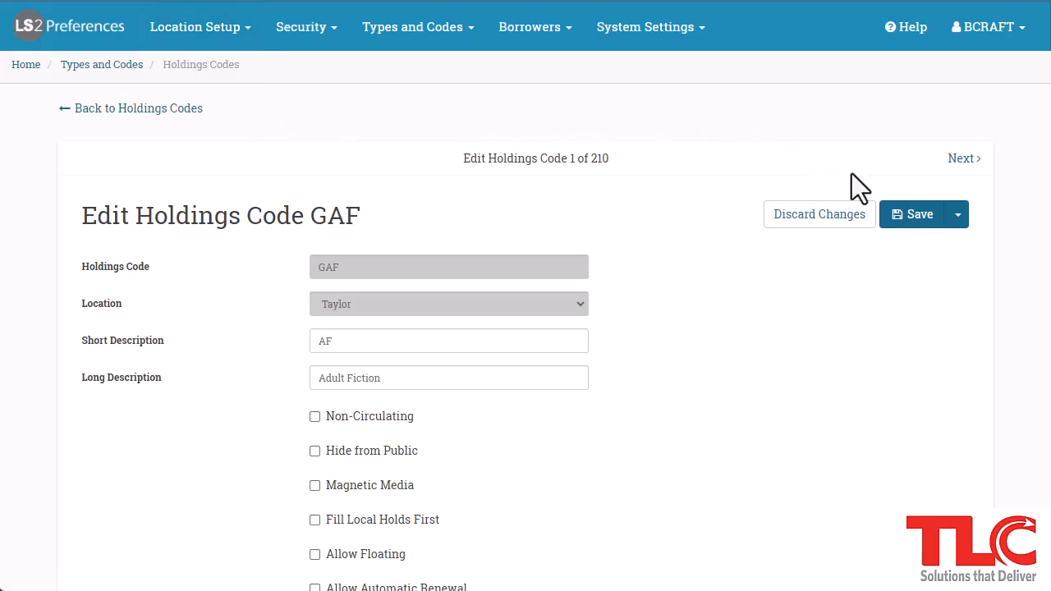
left_click(961, 158)
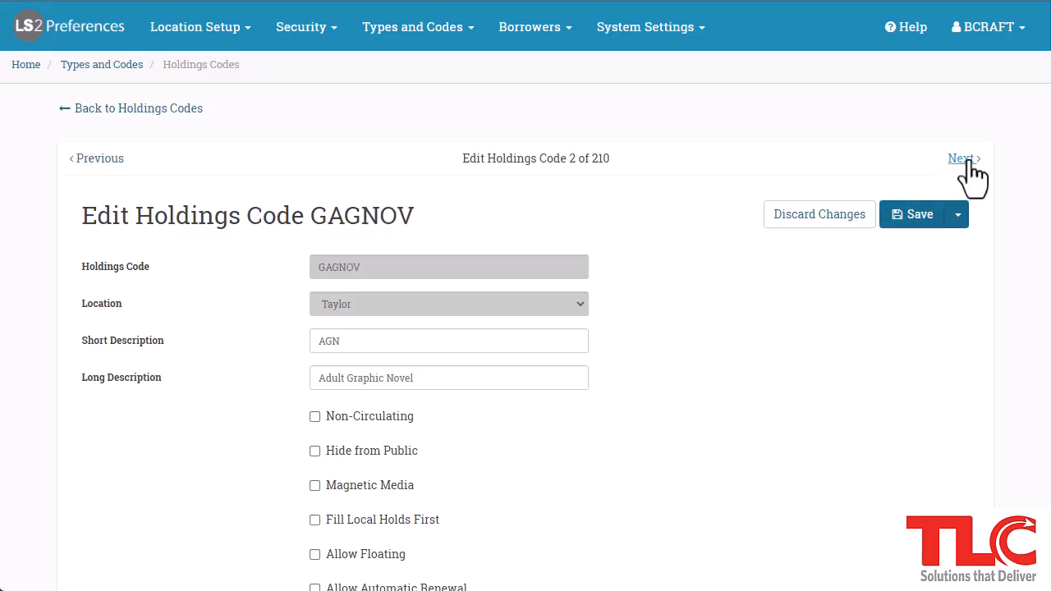
left_click(967, 161)
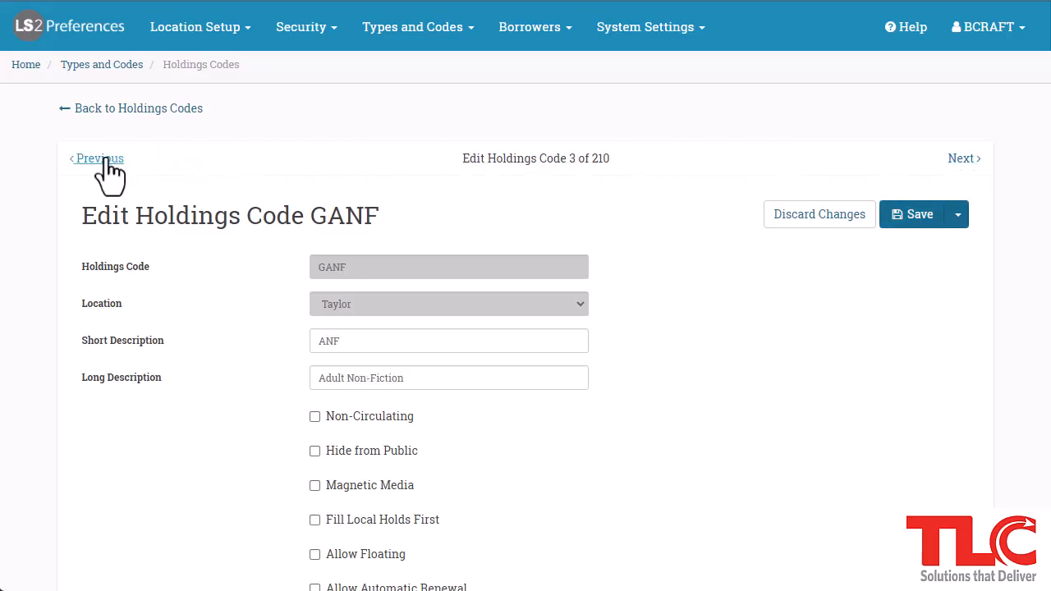
left_click(141, 108)
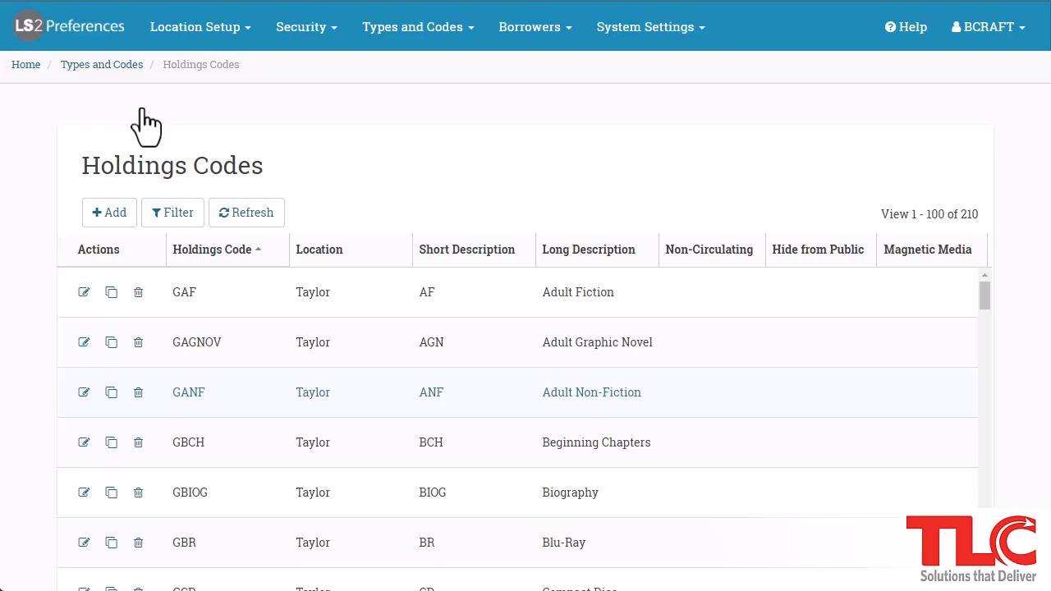
Step: Open the Holds Routing page in the Types and Codes section and view its location choices, keeping Taylor
left_click(128, 66)
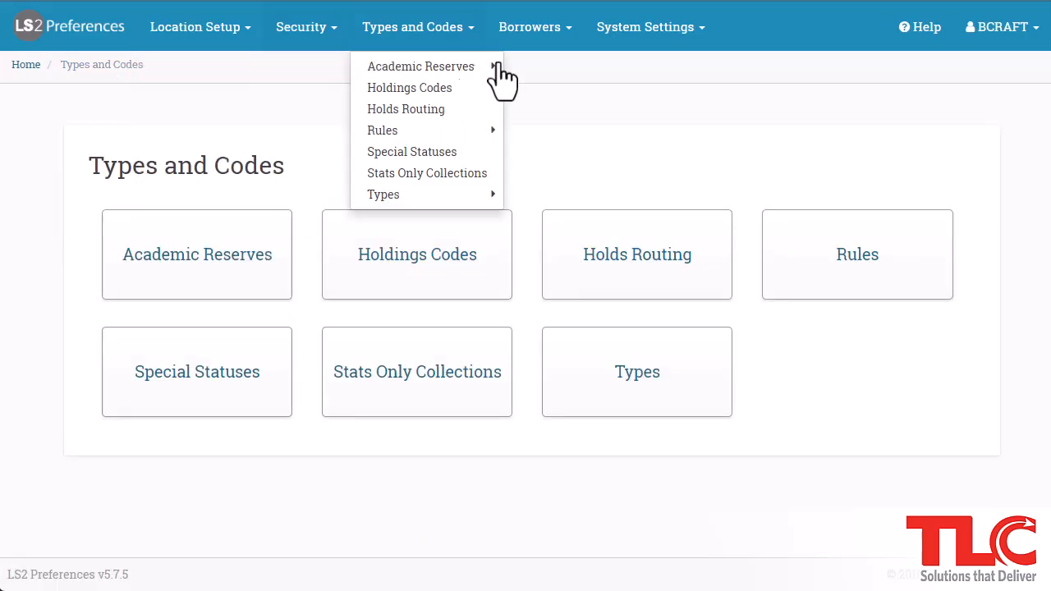
left_click(661, 252)
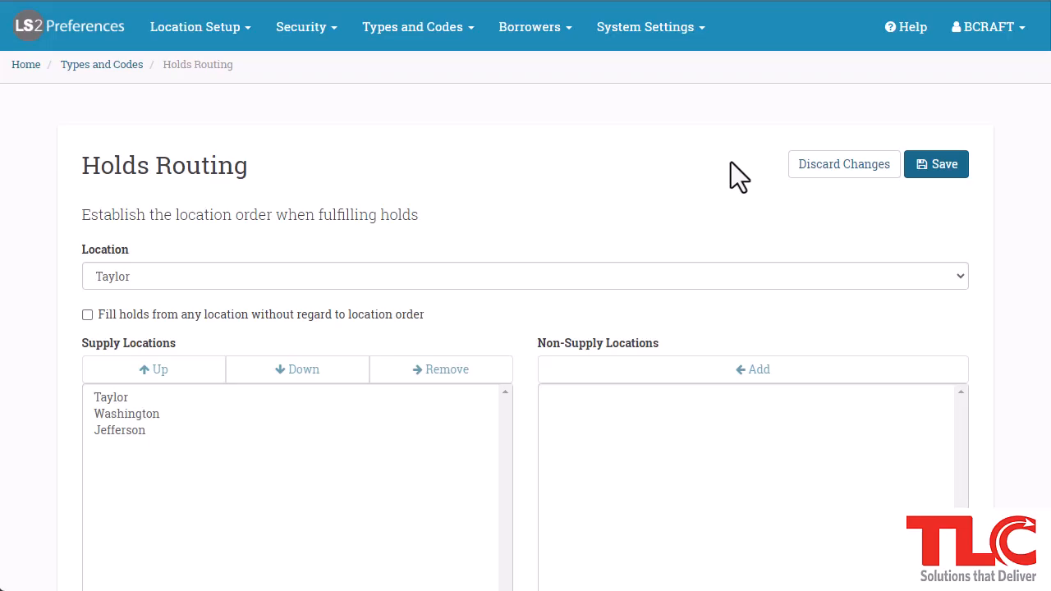
left_click(139, 280)
left_click(139, 280)
left_click(180, 335)
Step: Remove Washington from the supply locations for Taylor
left_click(308, 413)
scroll(308, 414, "down", 2)
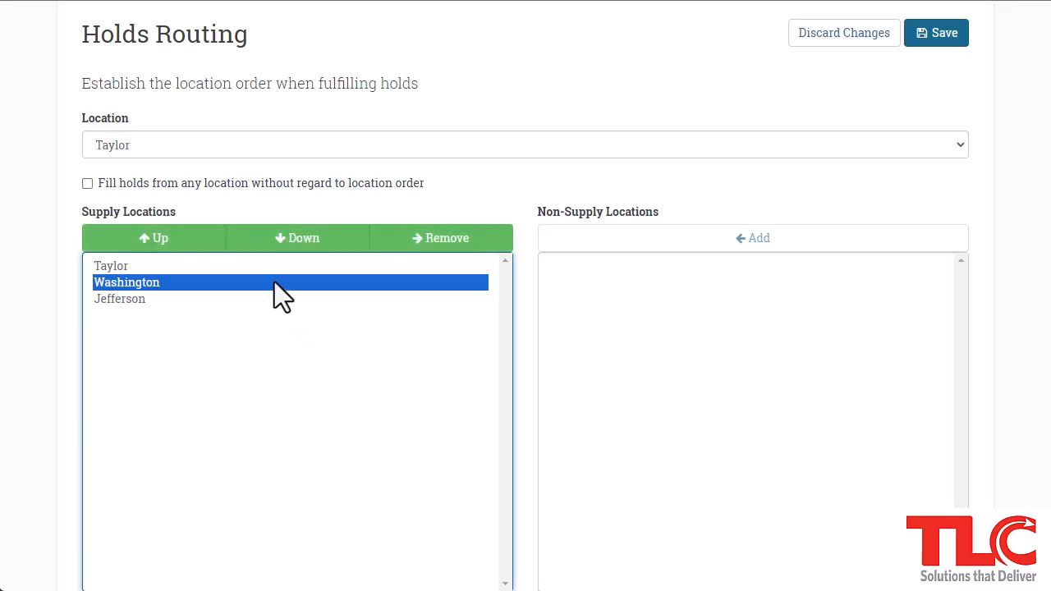
left_click(441, 238)
left_click(527, 174)
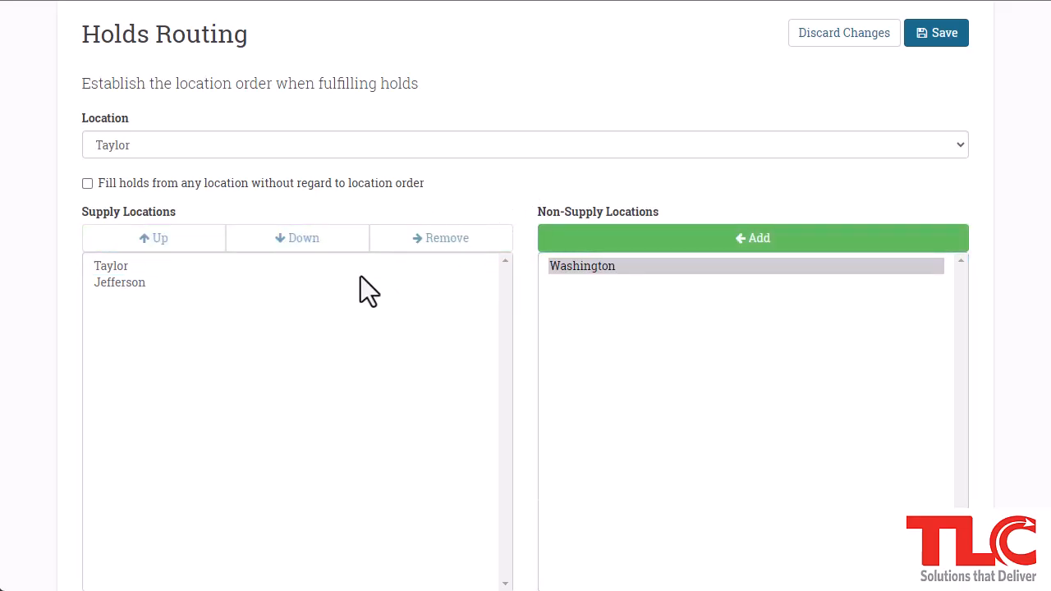
Step: Move Jefferson up above Taylor in the supply location order and move it back down
left_click(238, 283)
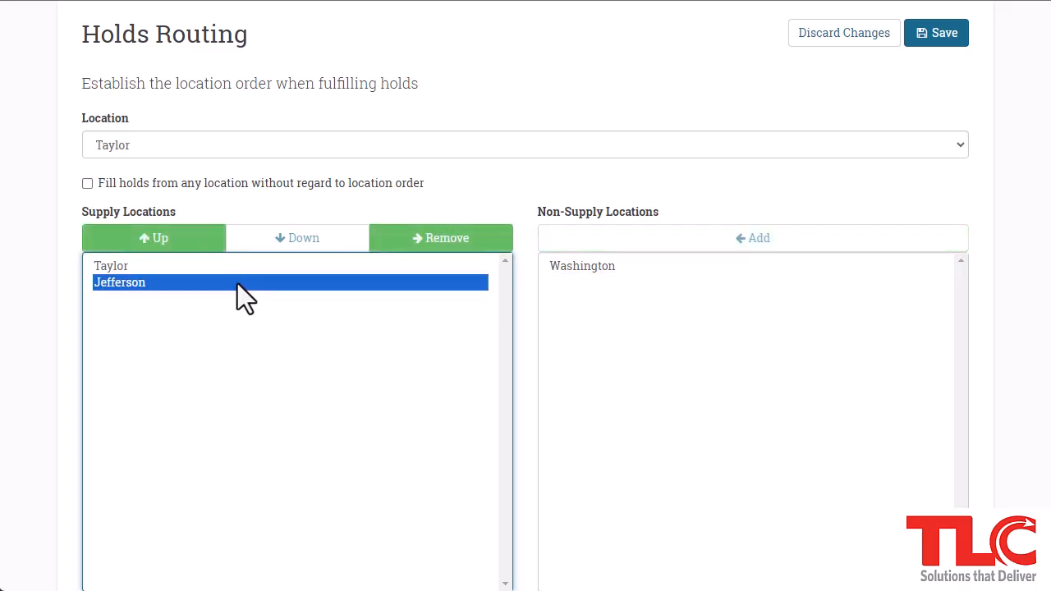
left_click(201, 246)
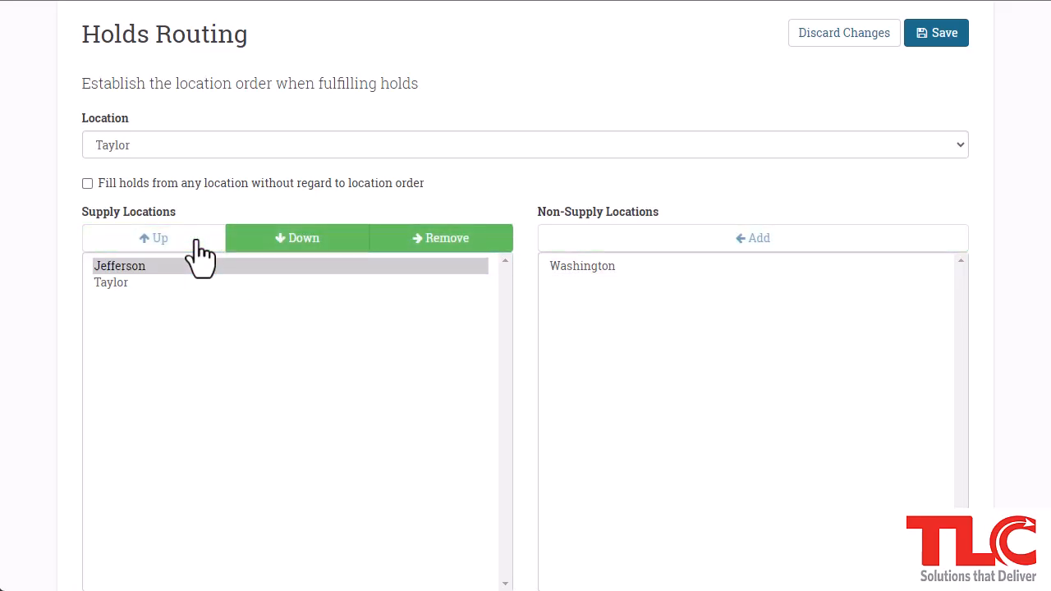
left_click(294, 244)
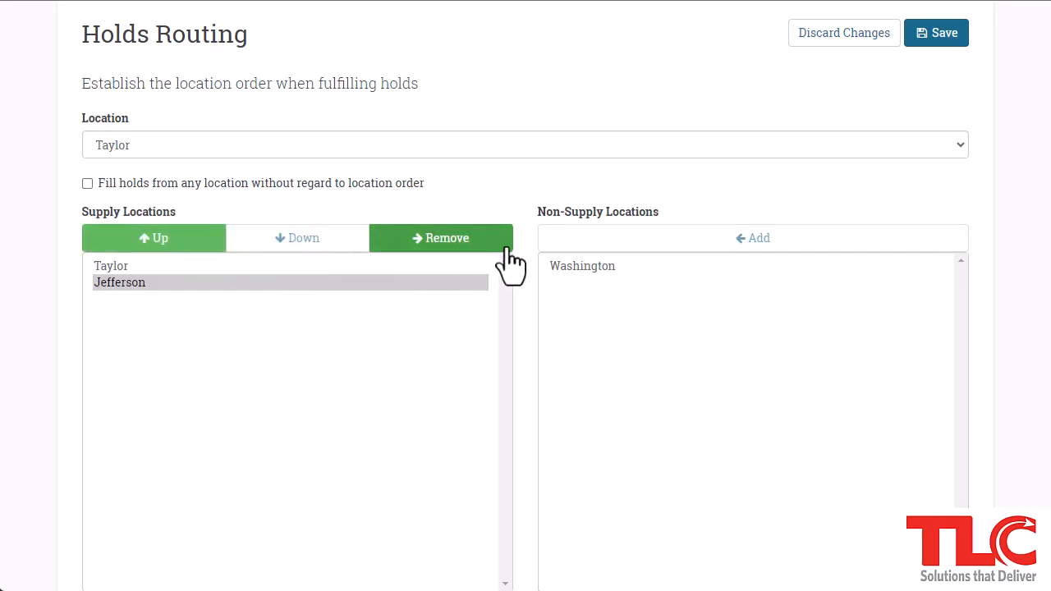
Step: Add Washington from the non-supply locations back to Taylor's supply locations and review the location choices
left_click(624, 266)
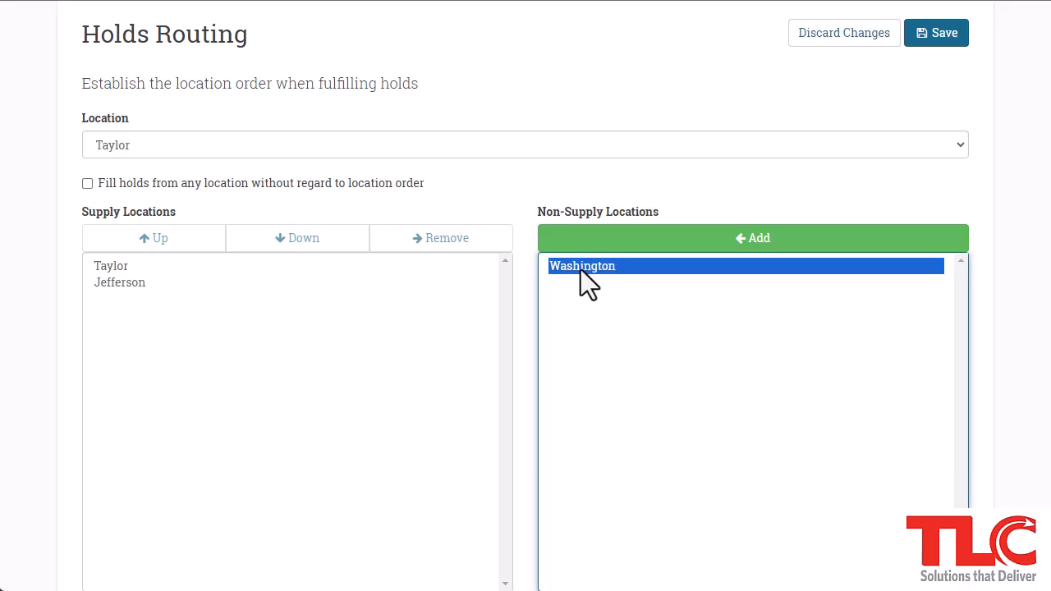
left_click(593, 246)
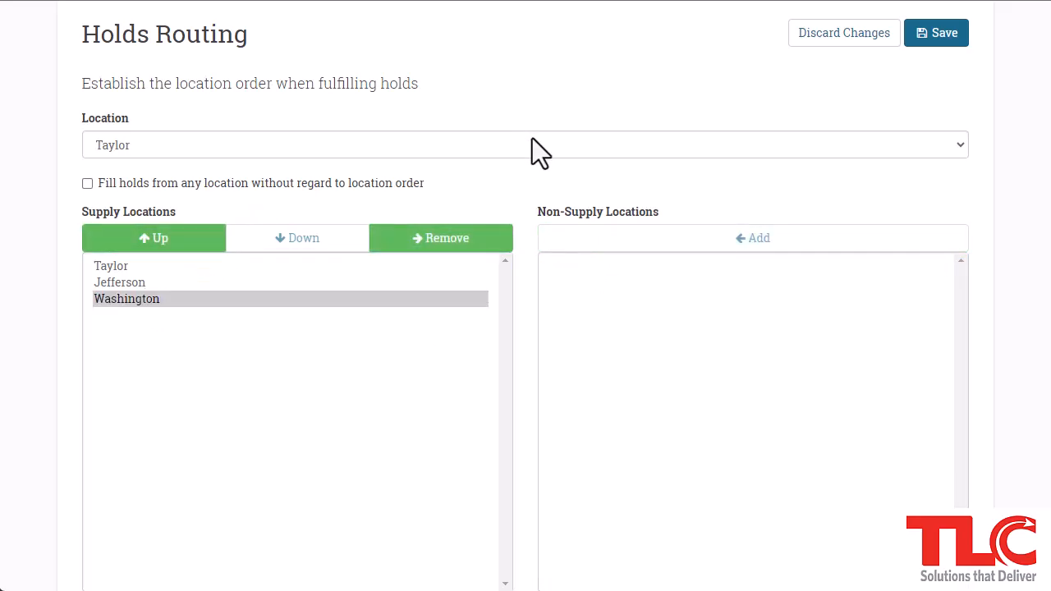
scroll(575, 201, "up", 1)
scroll(583, 202, "up", 1)
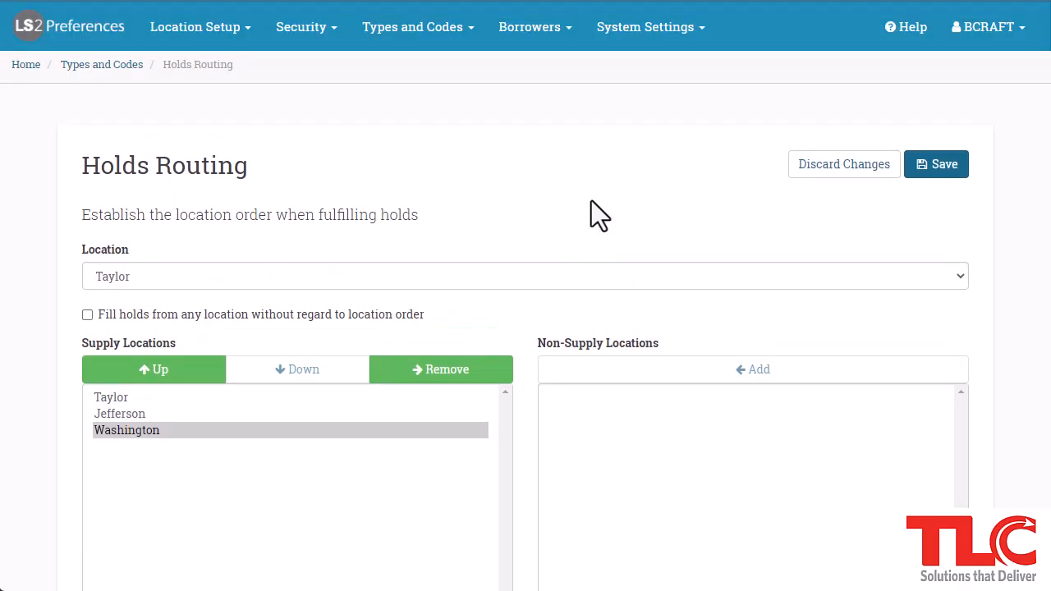
left_click(405, 281)
left_click(394, 299)
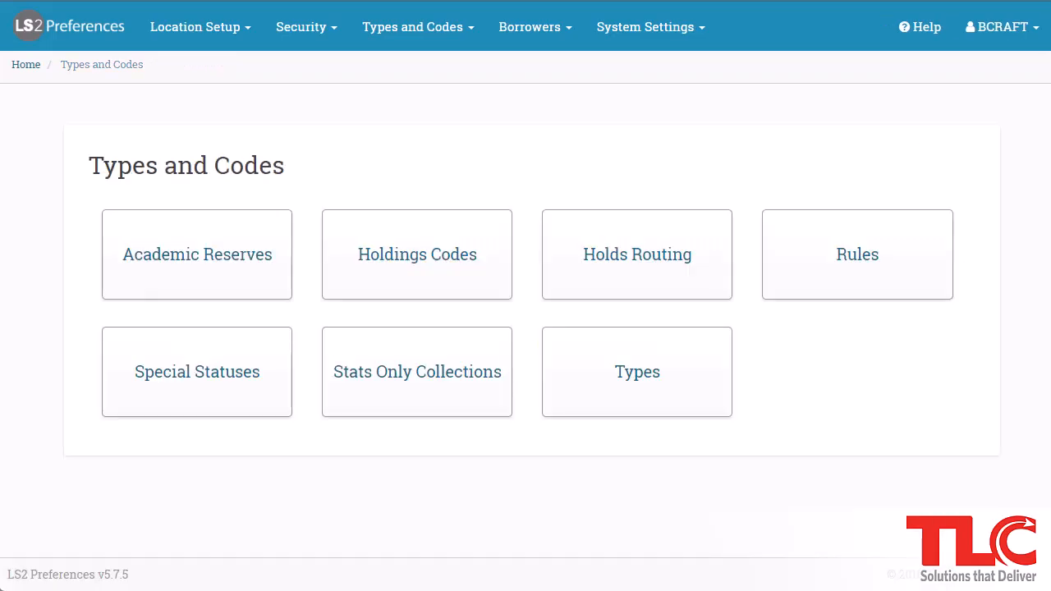
Step: Open the Rules Profiles list and view the filter comparison options for Profile Name without applying a filter
left_click(849, 247)
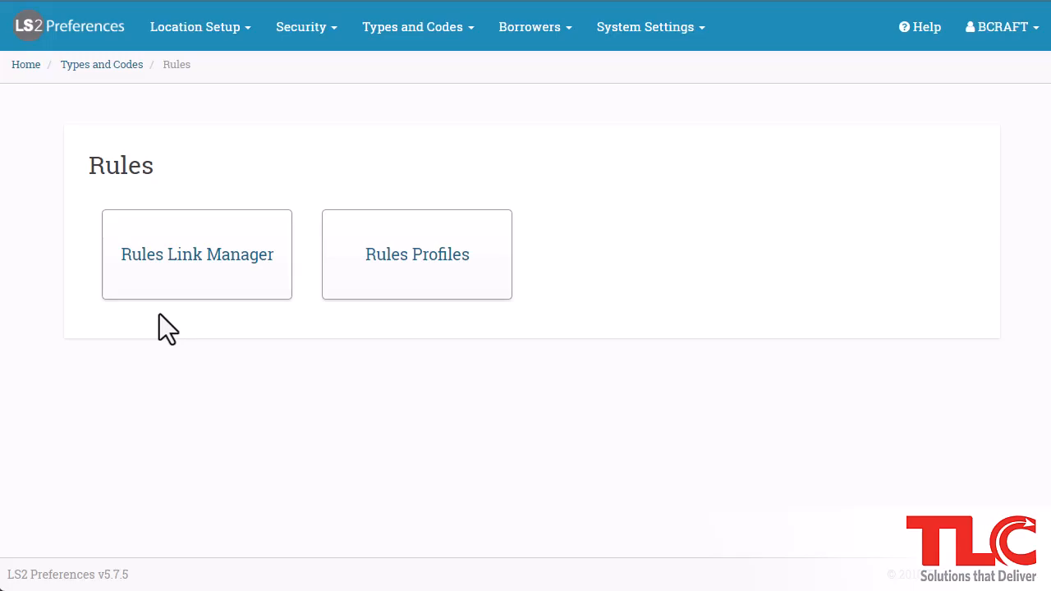
left_click(439, 291)
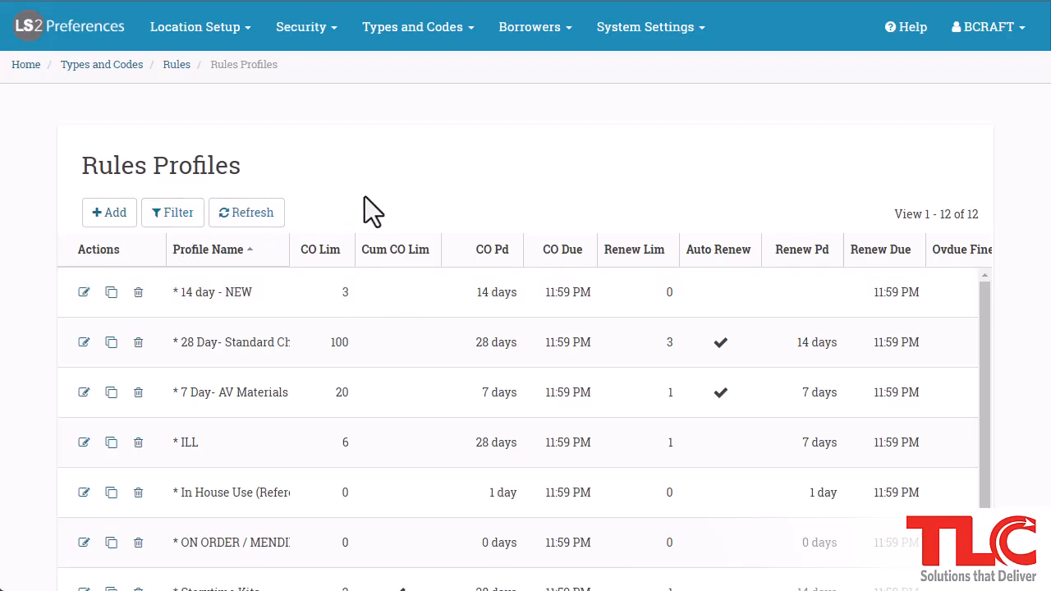
left_click(178, 215)
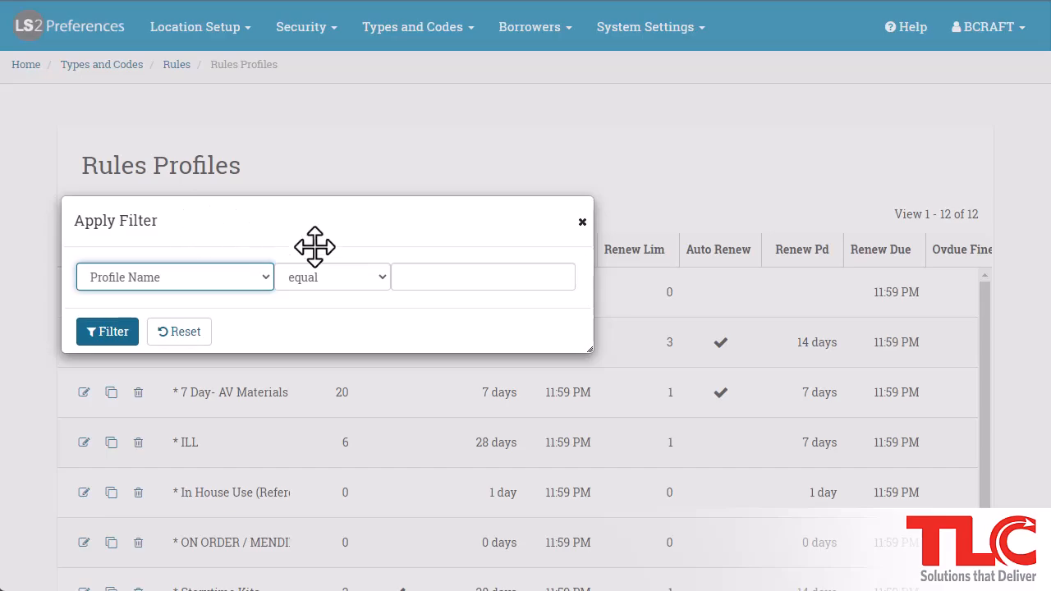
left_click(332, 277)
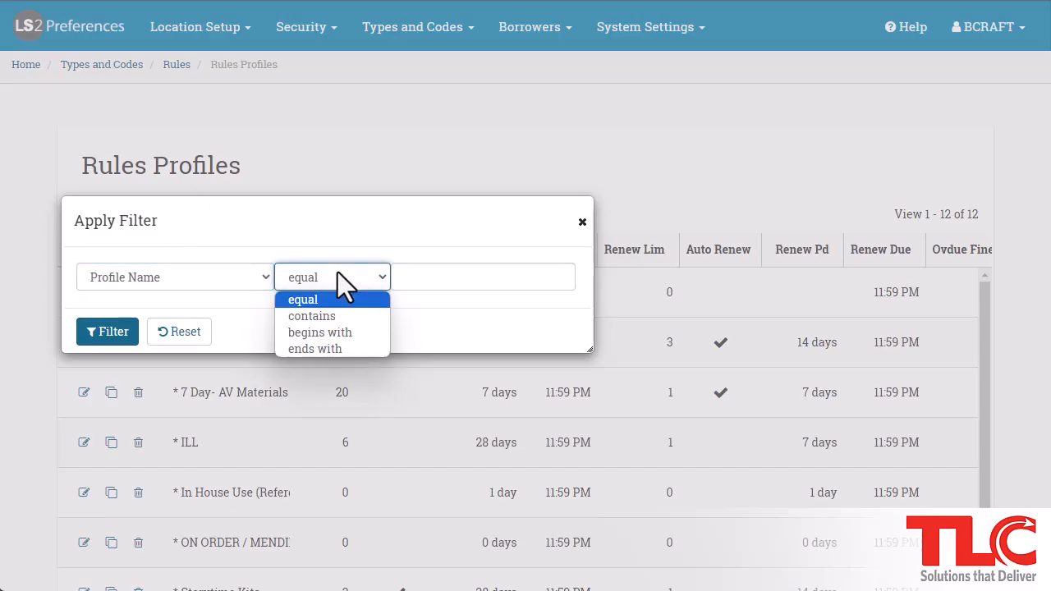
left_click(333, 227)
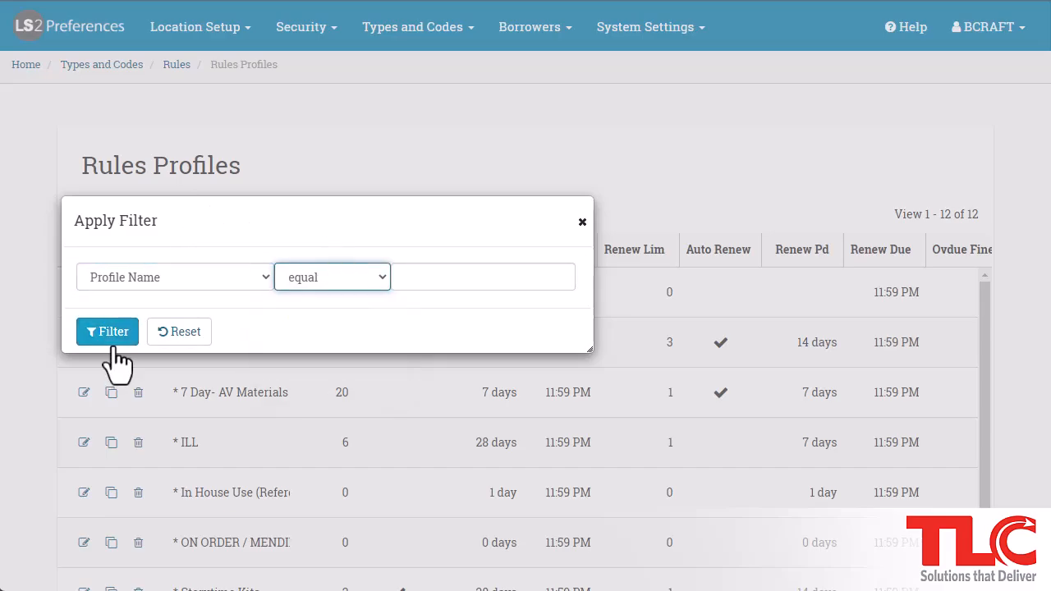
left_click(582, 222)
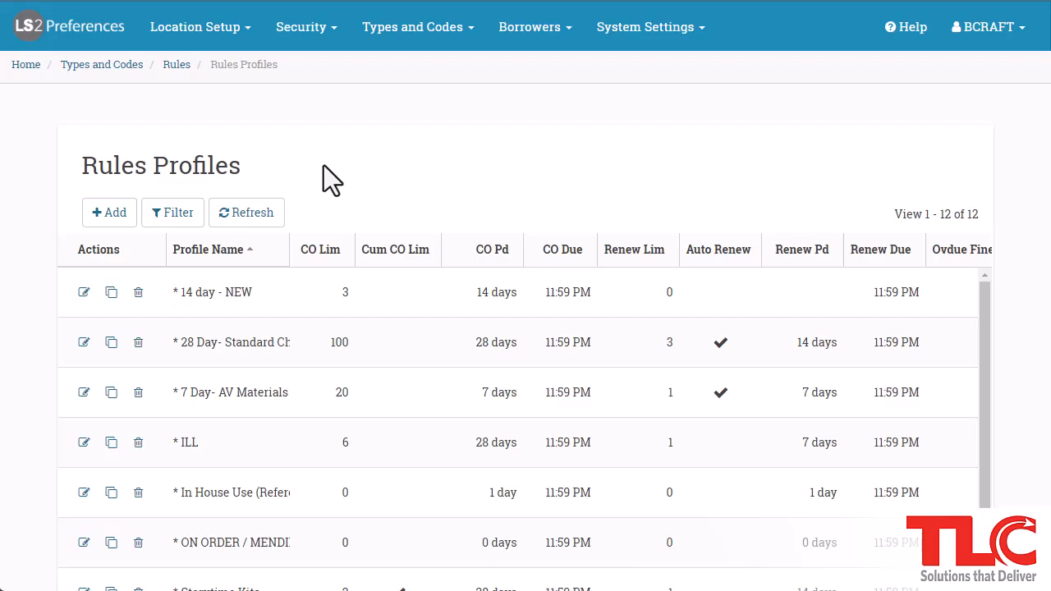
Step: Open the "* 14 day - NEW" rules profile for editing and view its settings
left_click(84, 294)
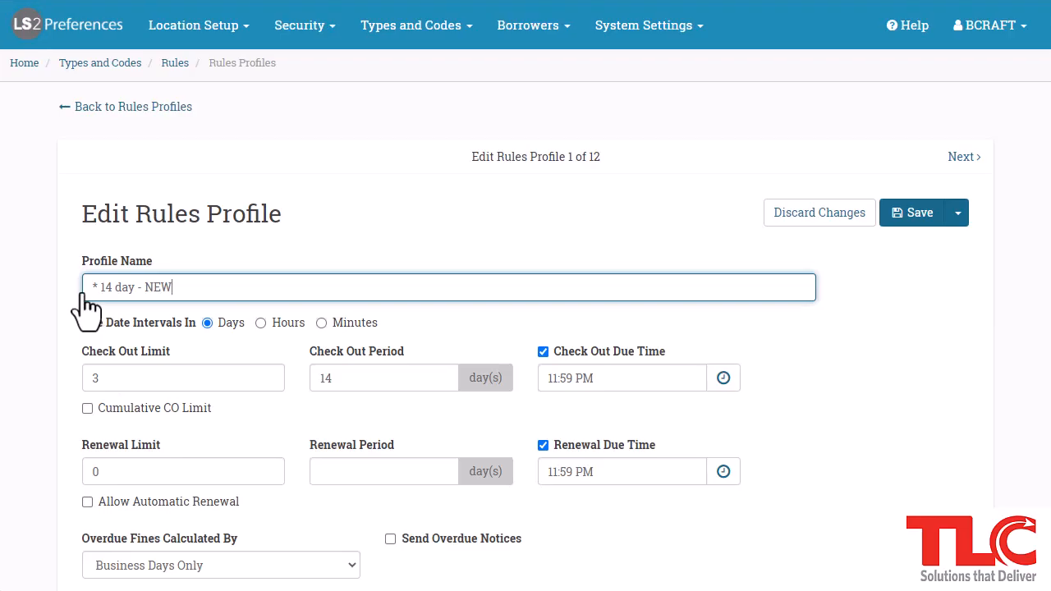
left_click(69, 292)
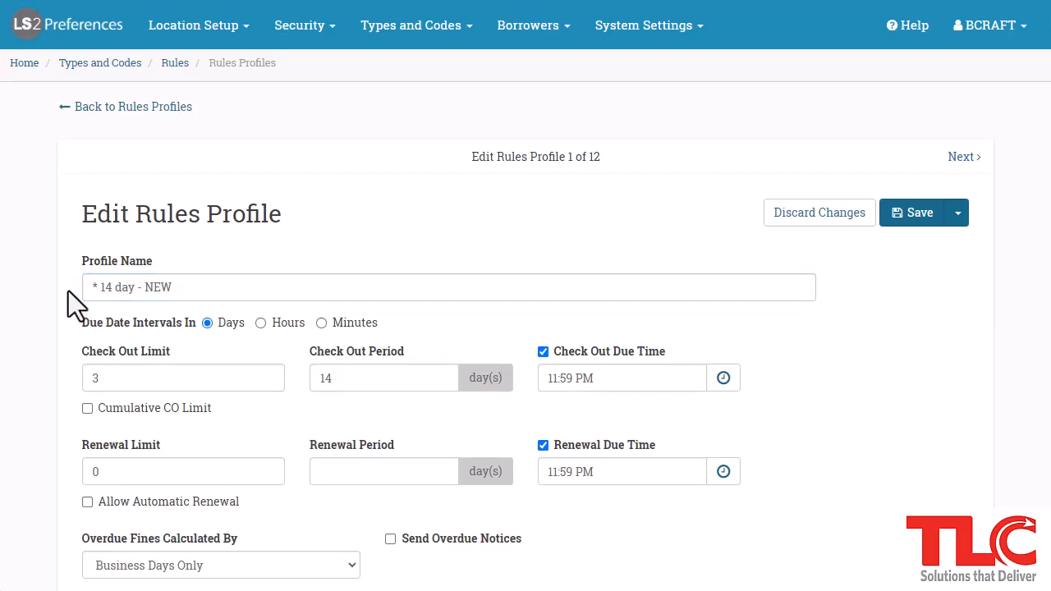
scroll(68, 291, "down", 2)
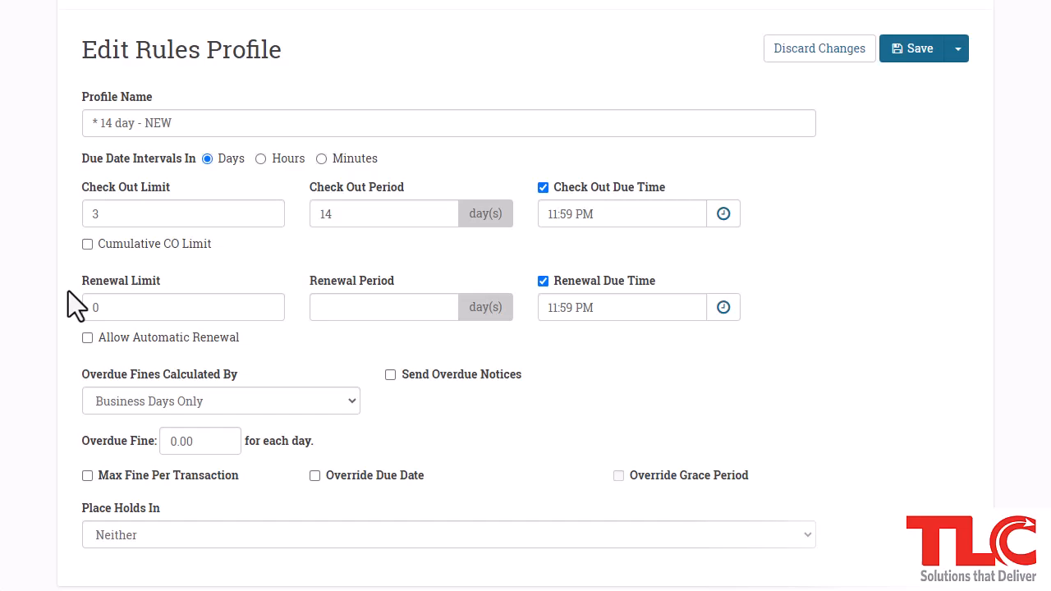
Step: Switch the profile's due date intervals to Hours and back to Days
left_click(261, 159)
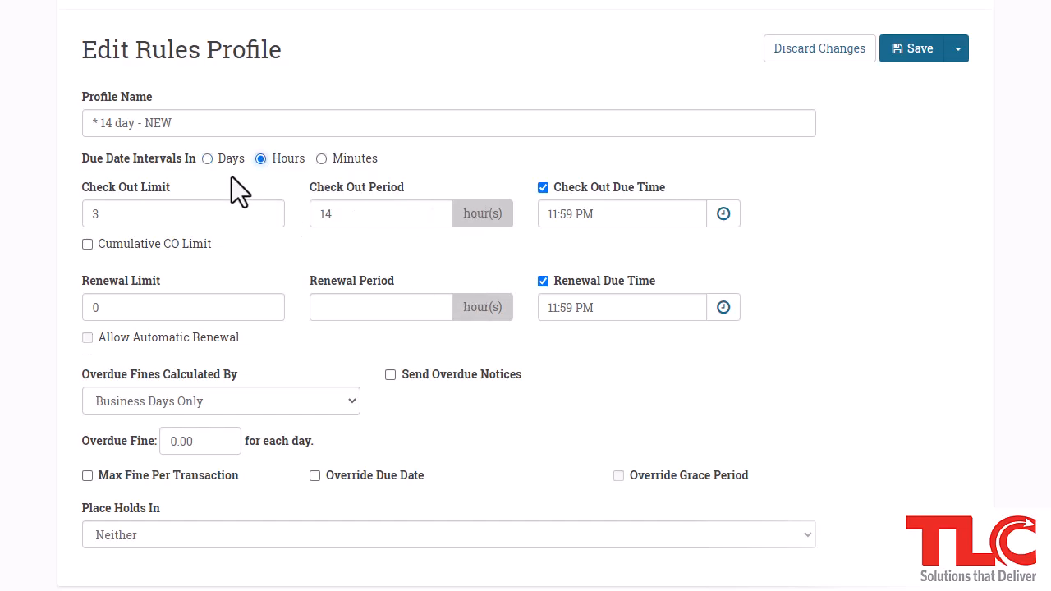
left_click(203, 159)
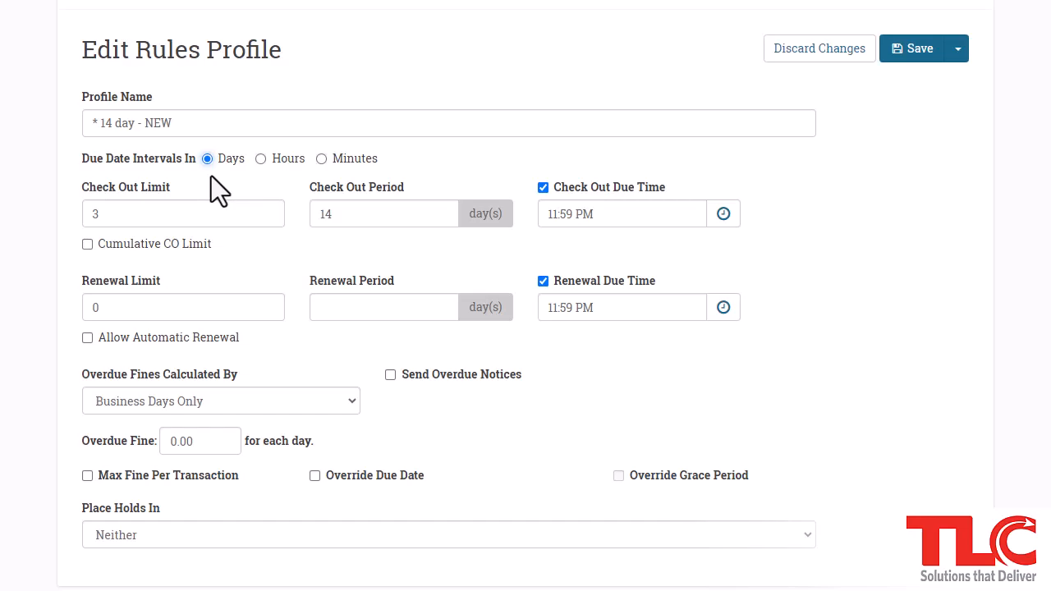
Step: View the Overdue Fines Calculated By options of the rules profile without changing the selection
left_click(187, 261)
left_click(188, 261)
left_click(110, 401)
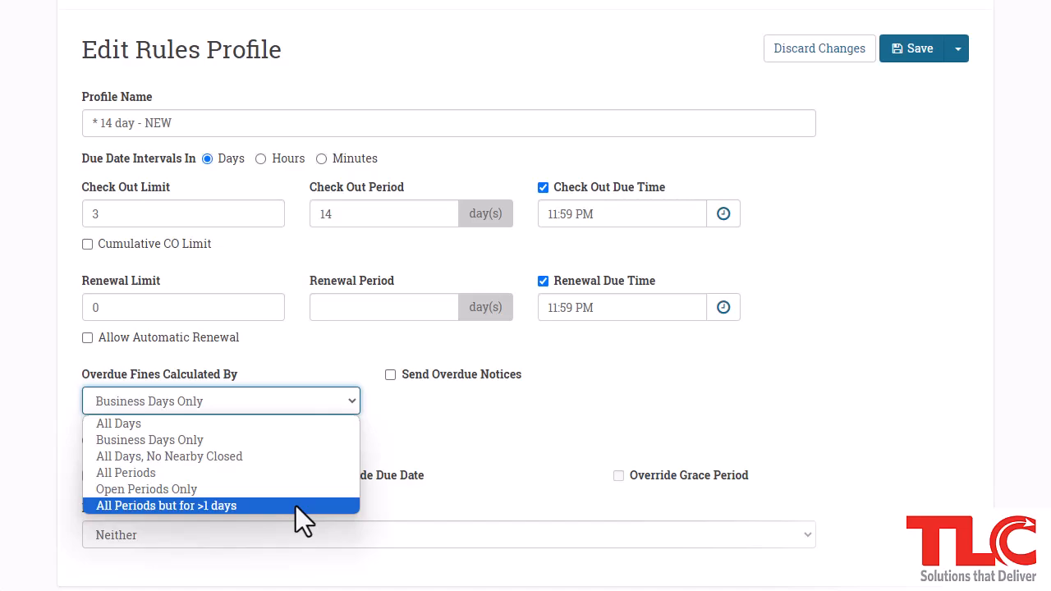
left_click(468, 447)
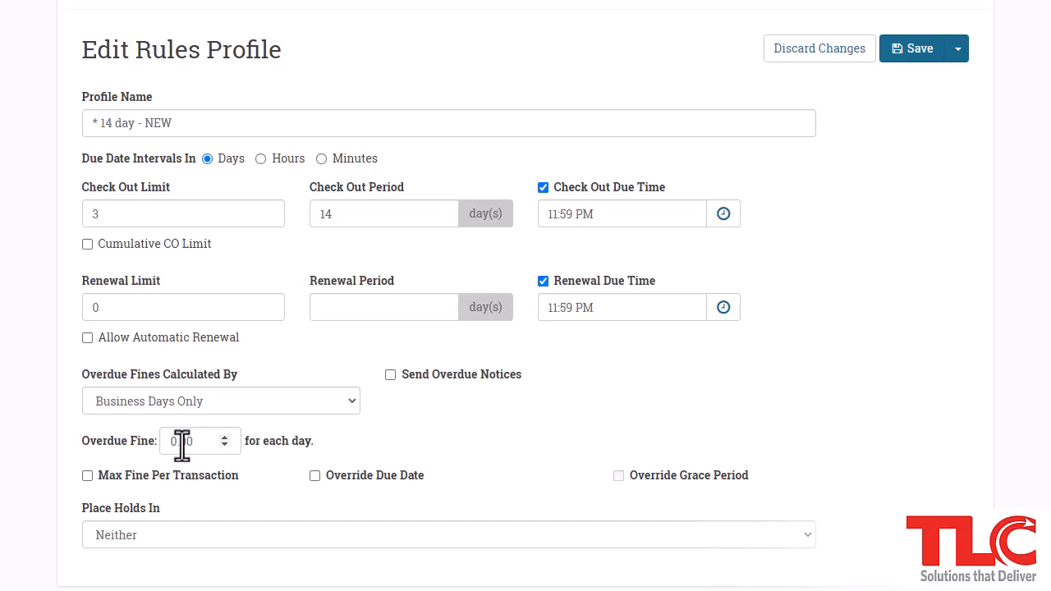
Step: Switch the profile's due date intervals to Hours and set Overdue Fines Calculated By to Open Periods Only
left_click(260, 158)
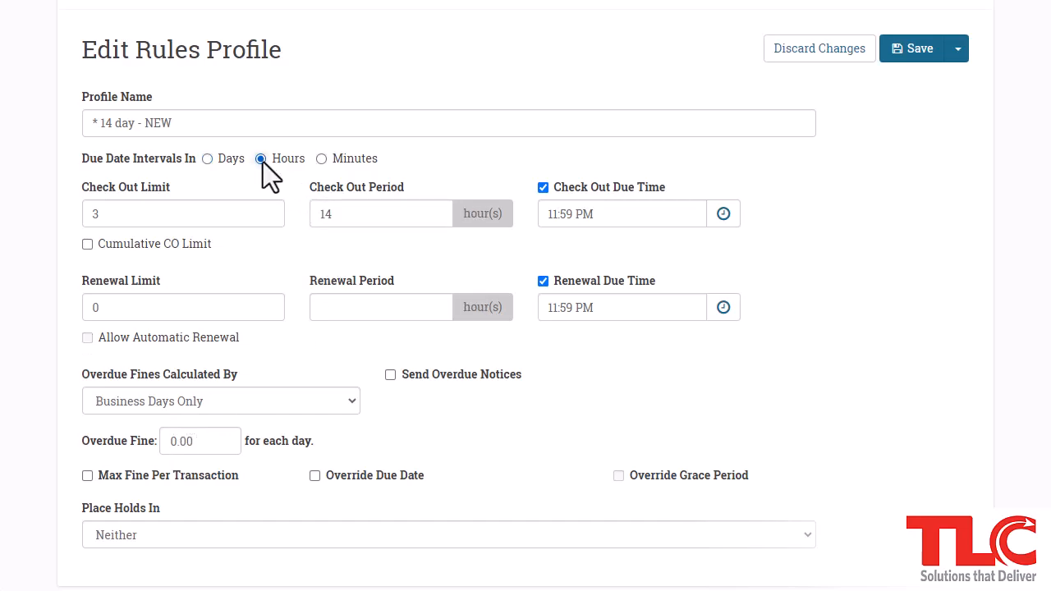
left_click(244, 400)
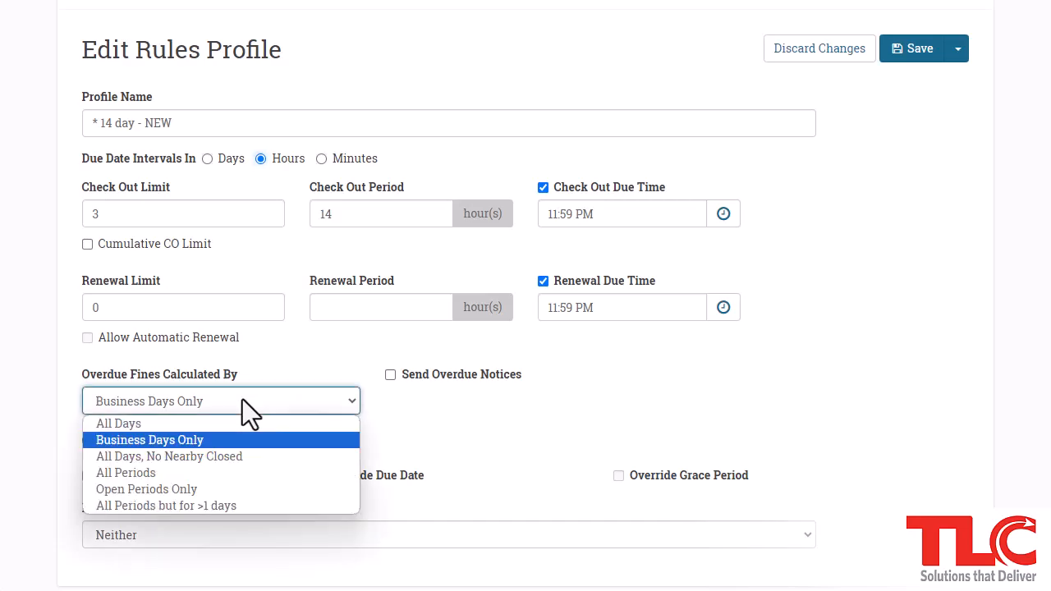
left_click(165, 490)
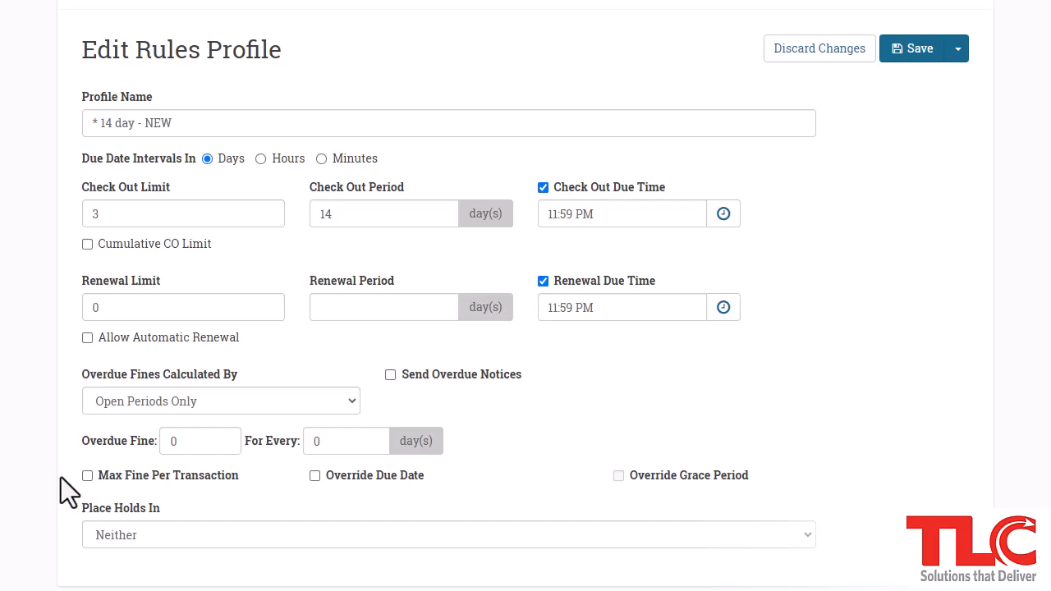
Step: View the profile's Place Holds In options, and return to the Rules Profiles list to review its remaining columns
scroll(49, 466, "up", 1)
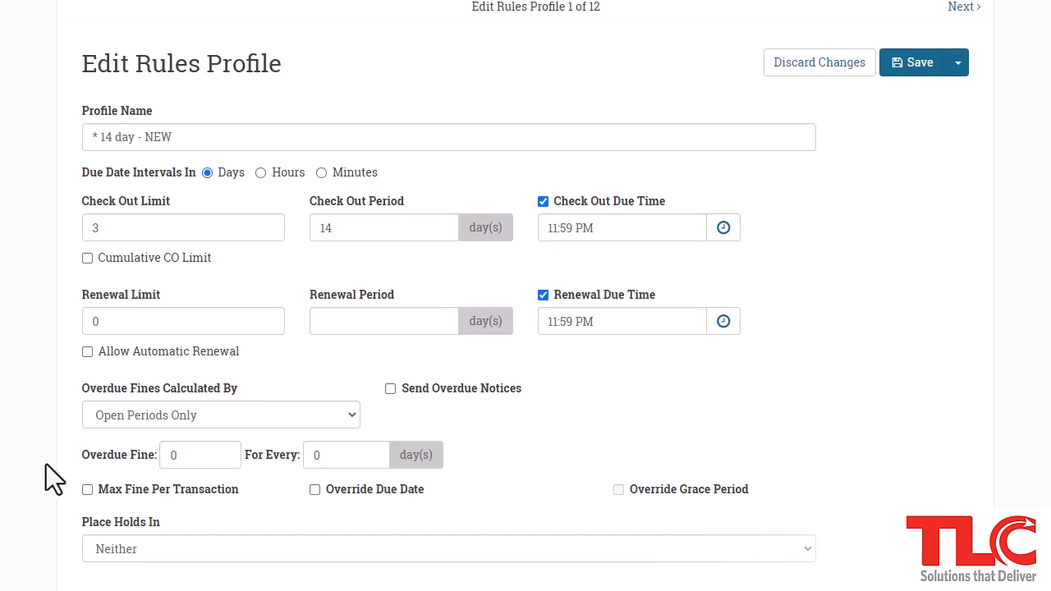
scroll(46, 463, "down", 1)
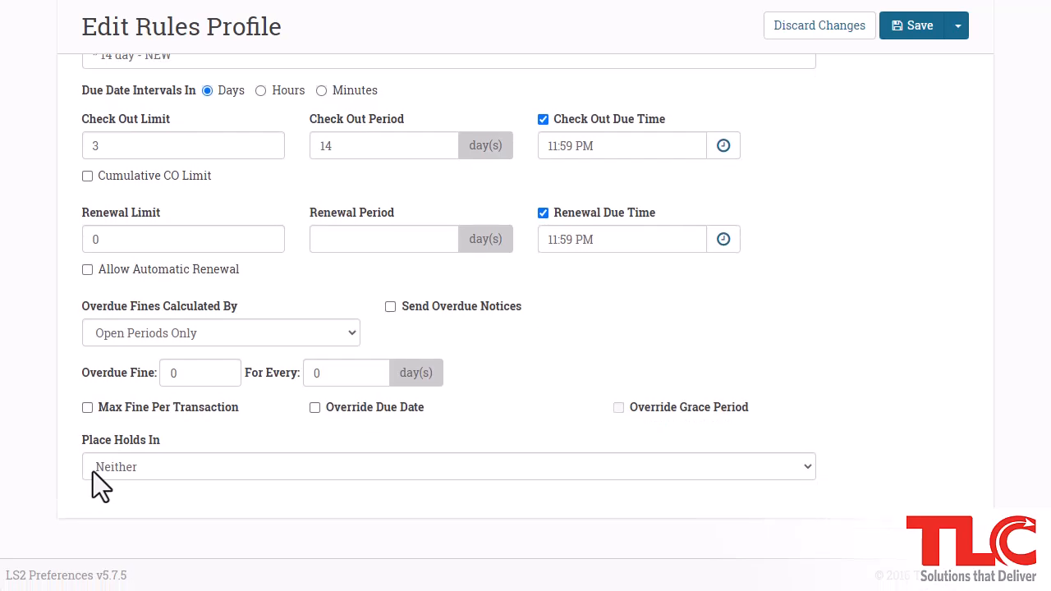
left_click(102, 470)
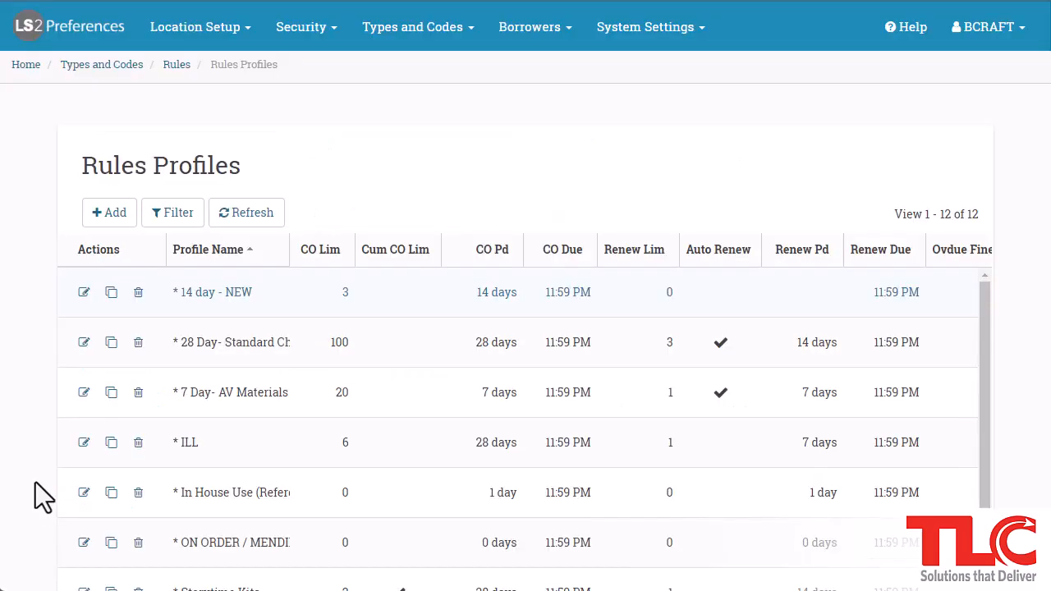
scroll(47, 435, "down", 1)
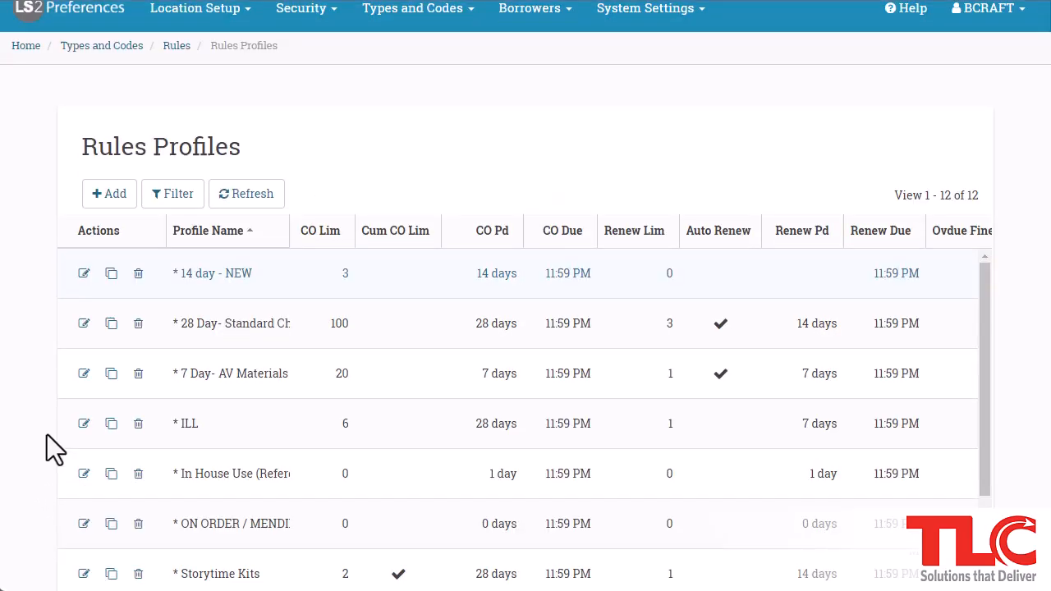
left_click_drag(131, 585, 346, 585)
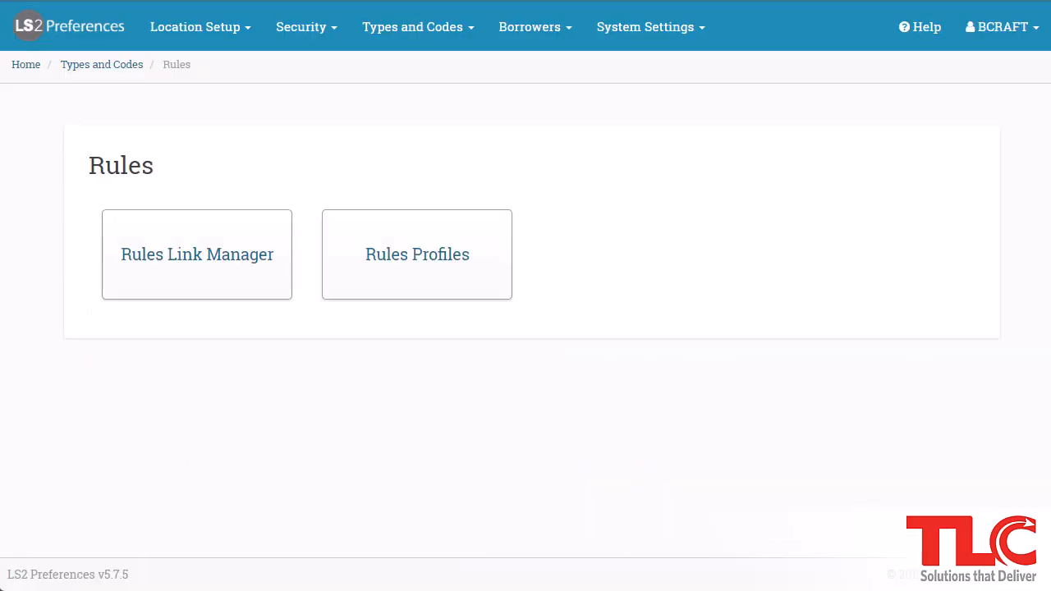
Step: Open the Rules Link Manager and review the assigned and unassigned links of the "* 14 day - NEW" profile
mouse_move(235, 28)
left_click(257, 251)
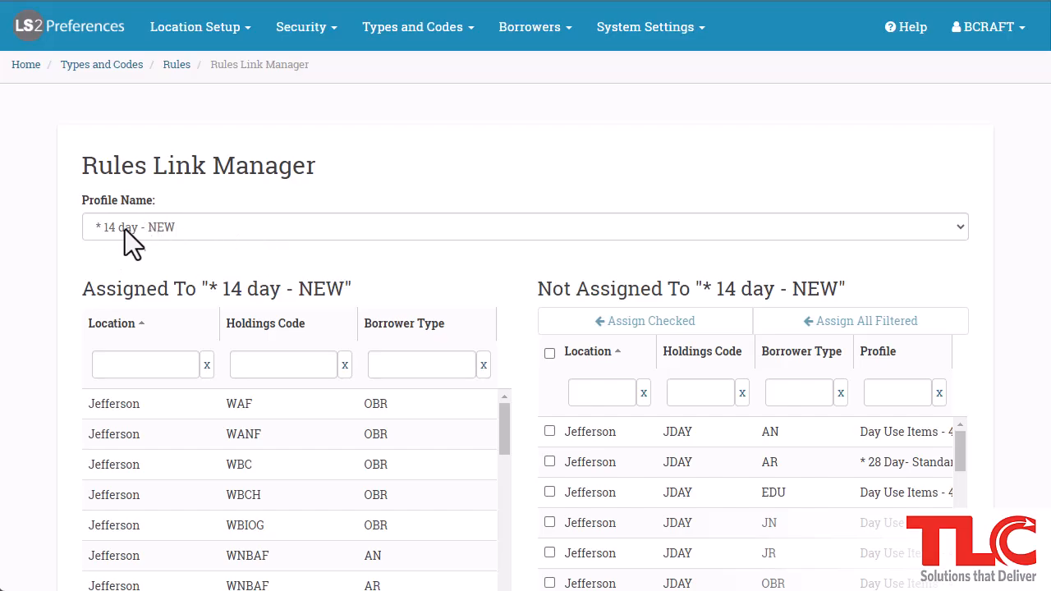
left_click(184, 229)
left_click(193, 230)
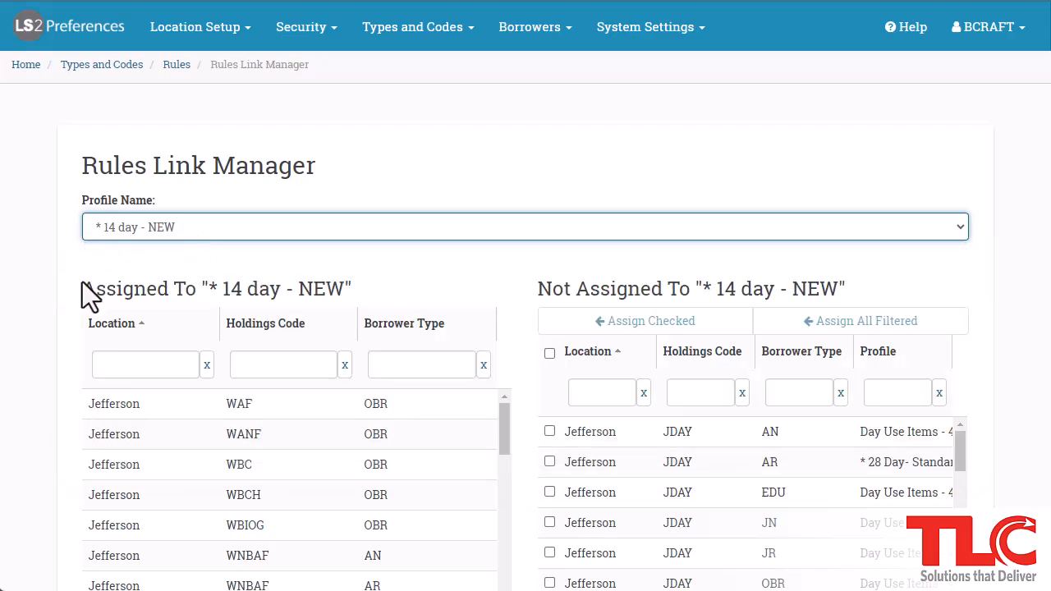
scroll(44, 262, "down", 2)
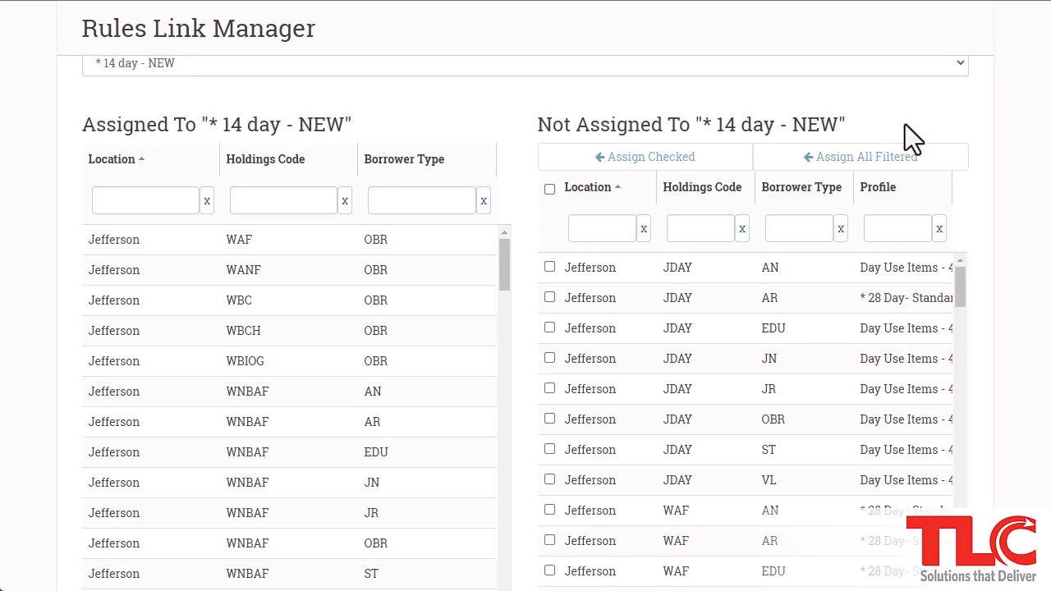
Step: Filter both the unassigned and the assigned links of the profile by the location "taylor"
left_click(585, 230)
type("taylor")
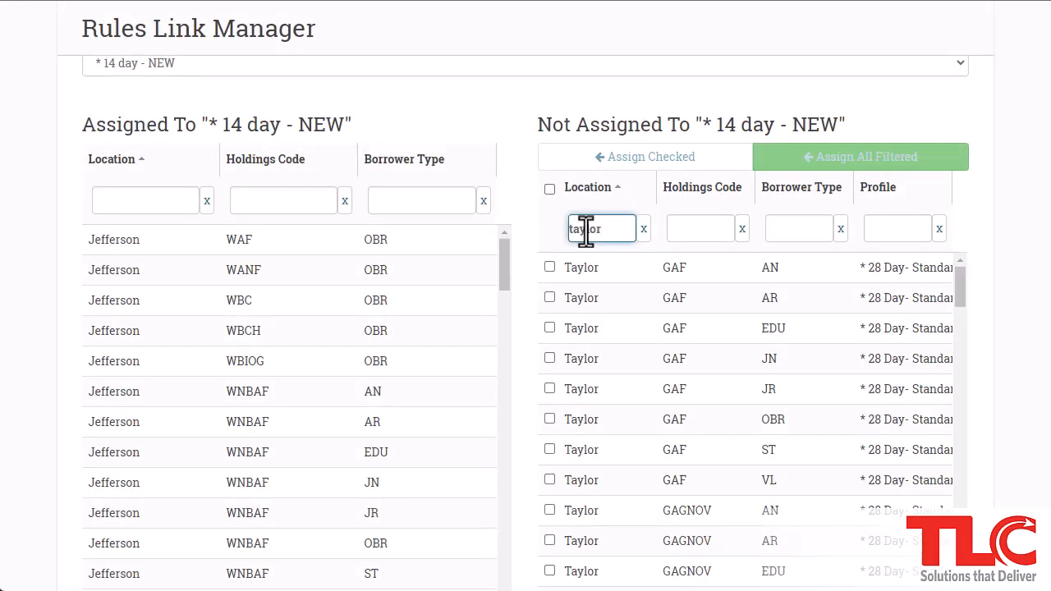
left_click(181, 200)
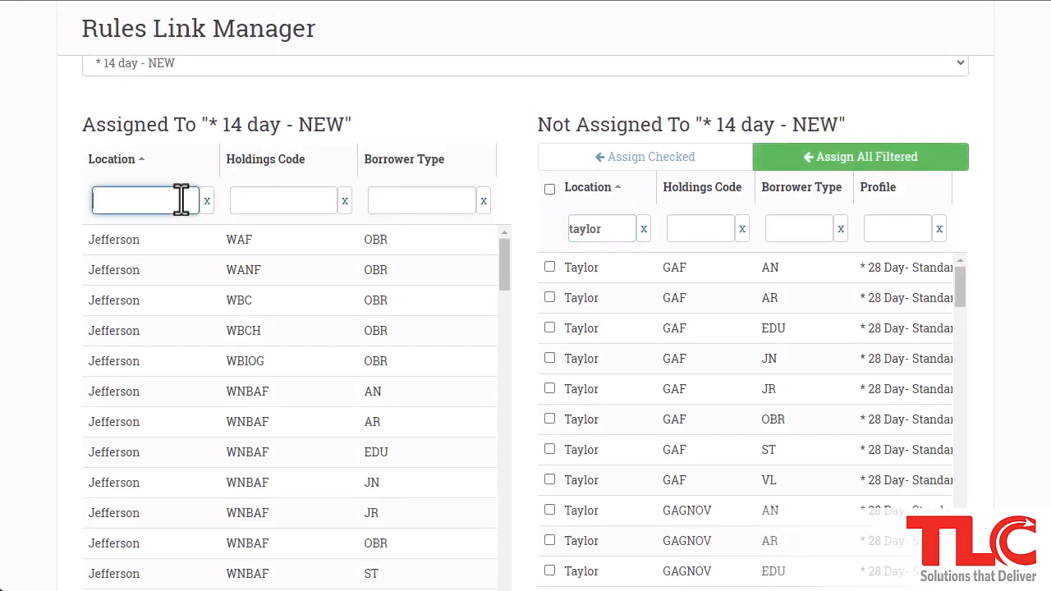
type("taylor")
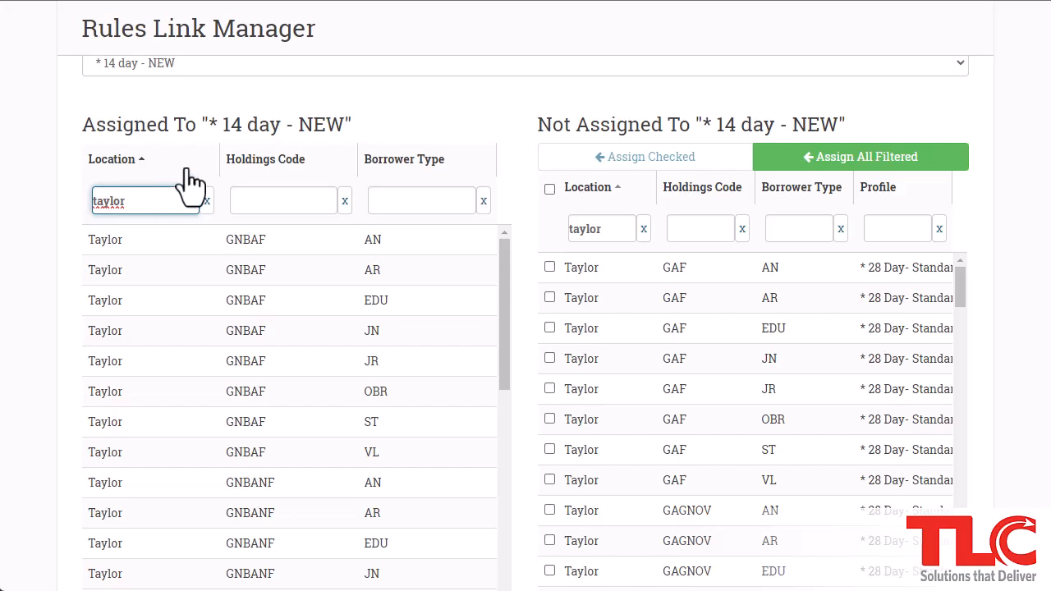
left_click(383, 113)
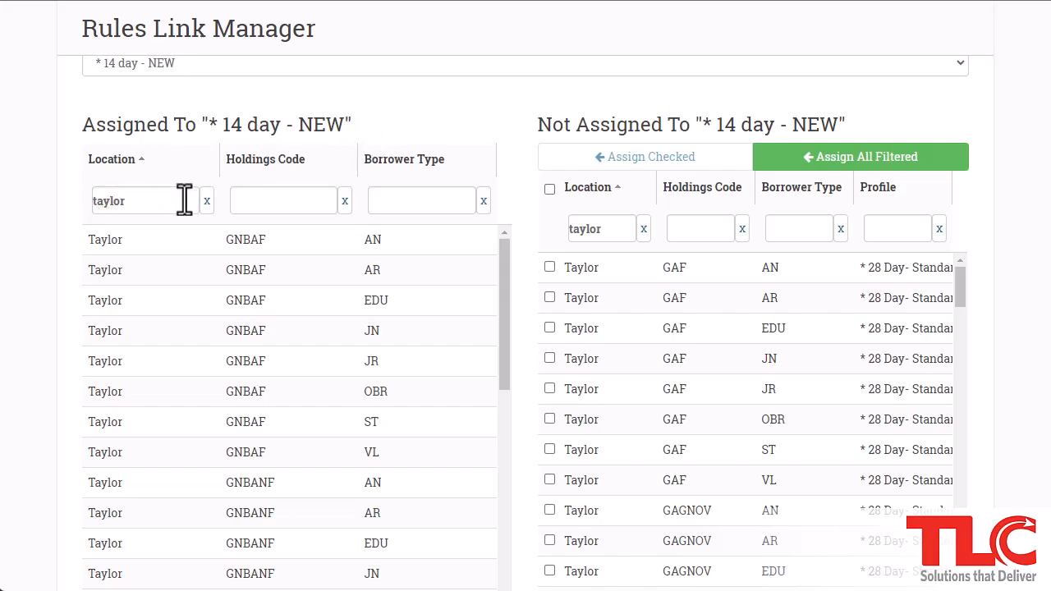
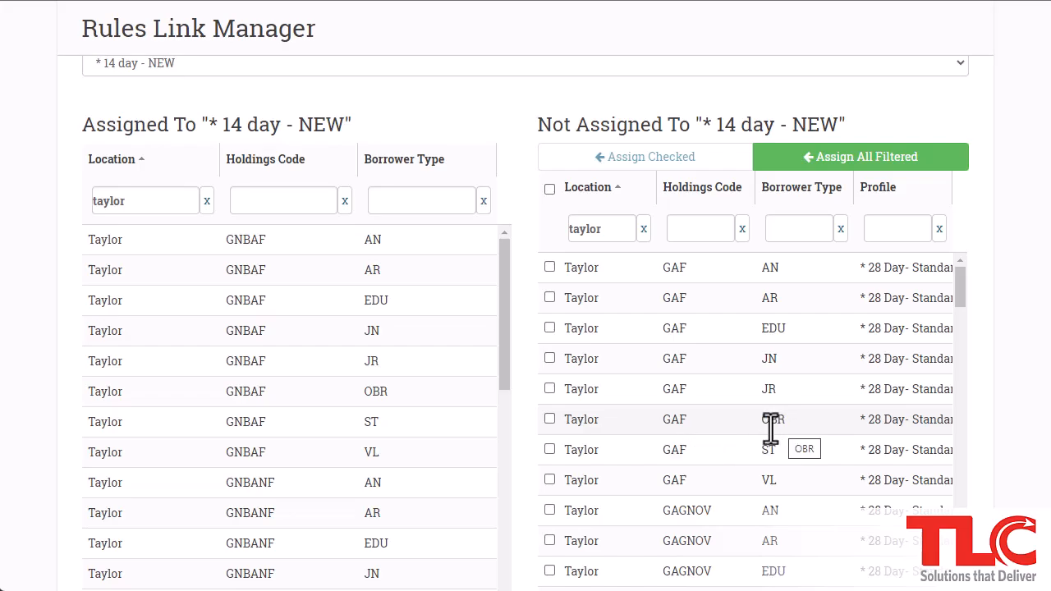
Step: Assign Taylor's GAF link for borrower type OBR to the "* 14 day - NEW" profile and view the other profile choices
left_click(548, 422)
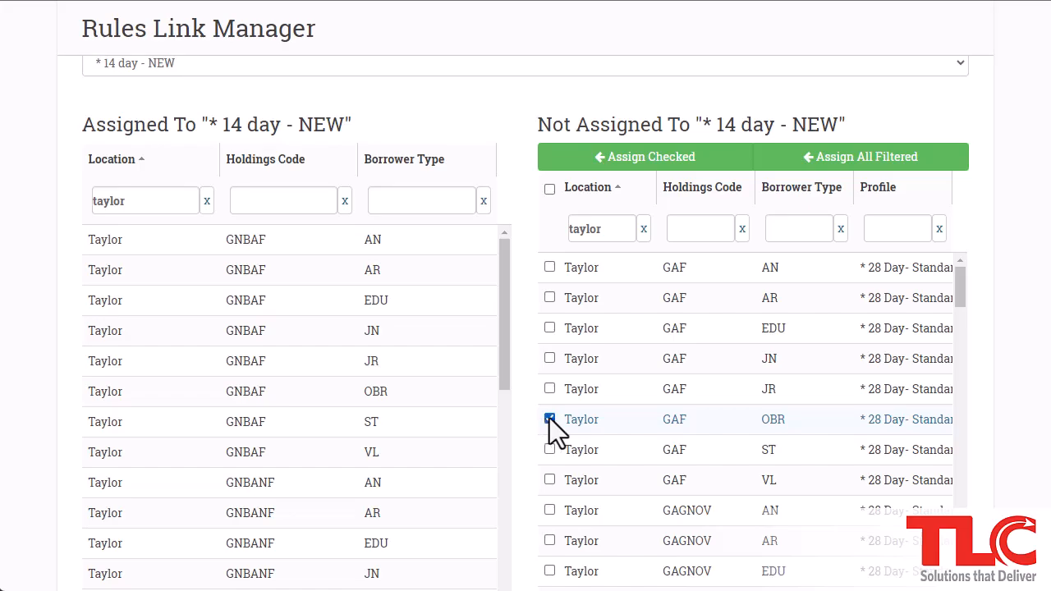
left_click(623, 164)
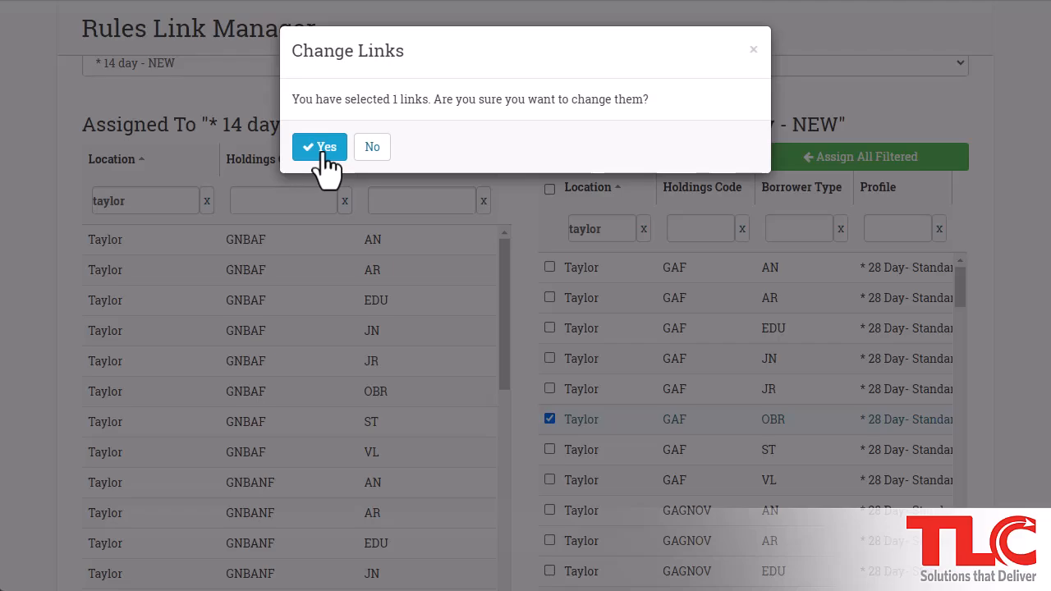
left_click(322, 147)
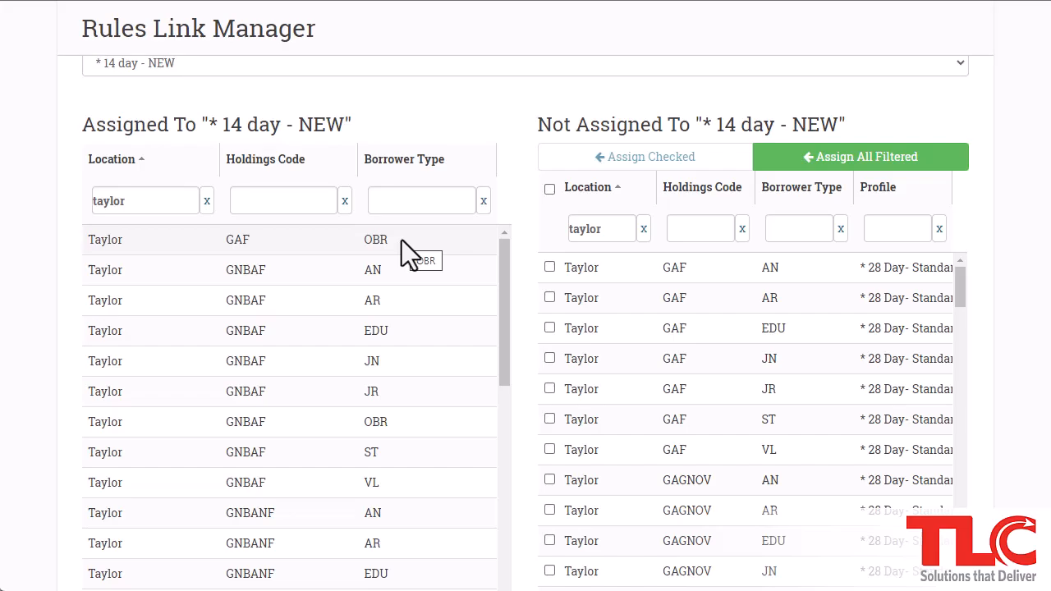
left_click(271, 69)
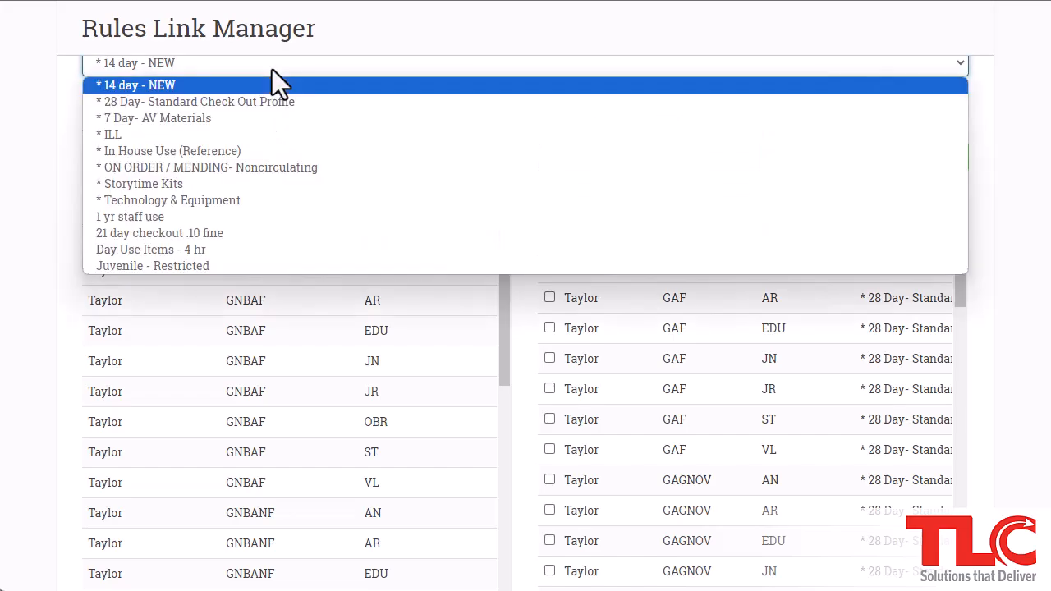
left_click(259, 118)
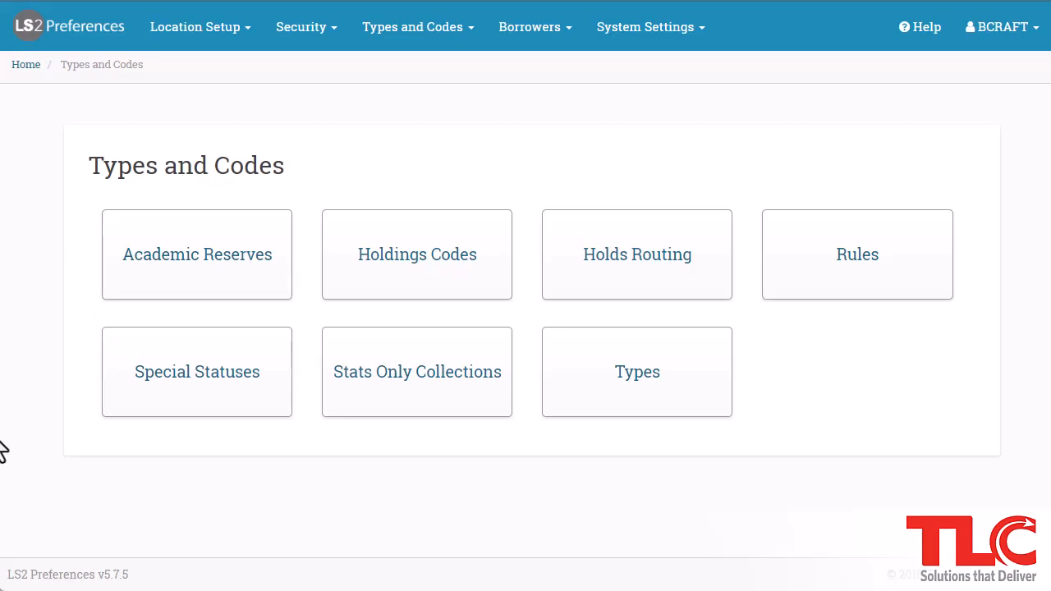
Step: Open Special Statuses and view the form for adding a status with MS - Missing selected, closing it without saving
left_click(209, 385)
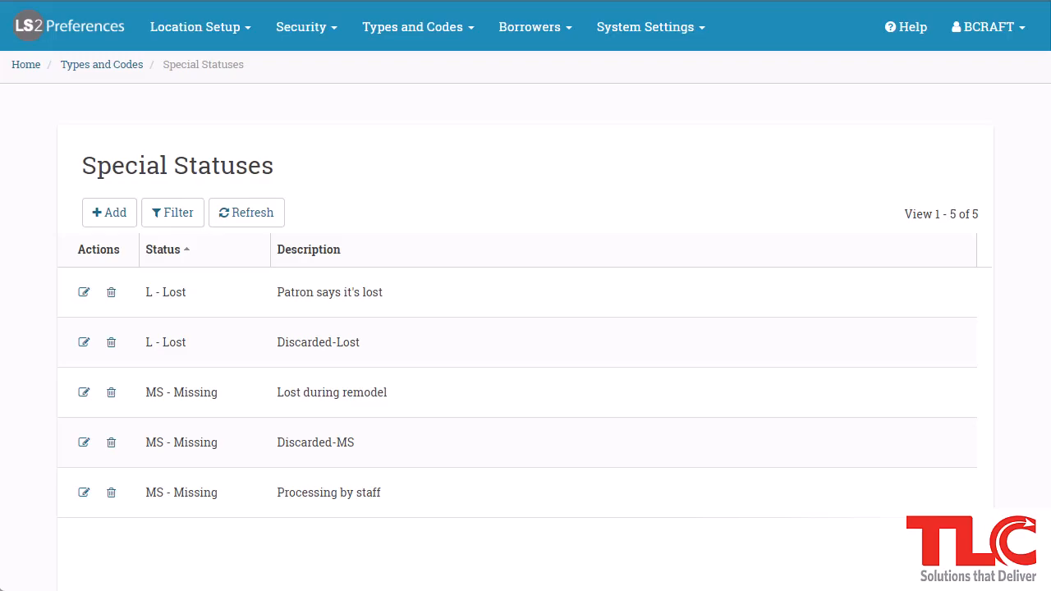
left_click(103, 216)
left_click(339, 131)
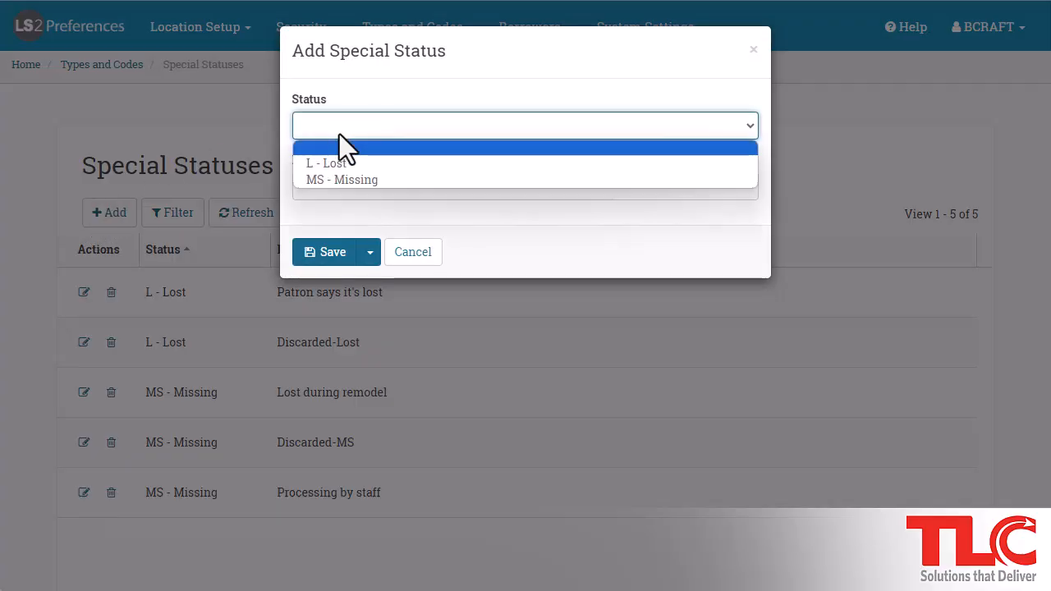
left_click(360, 178)
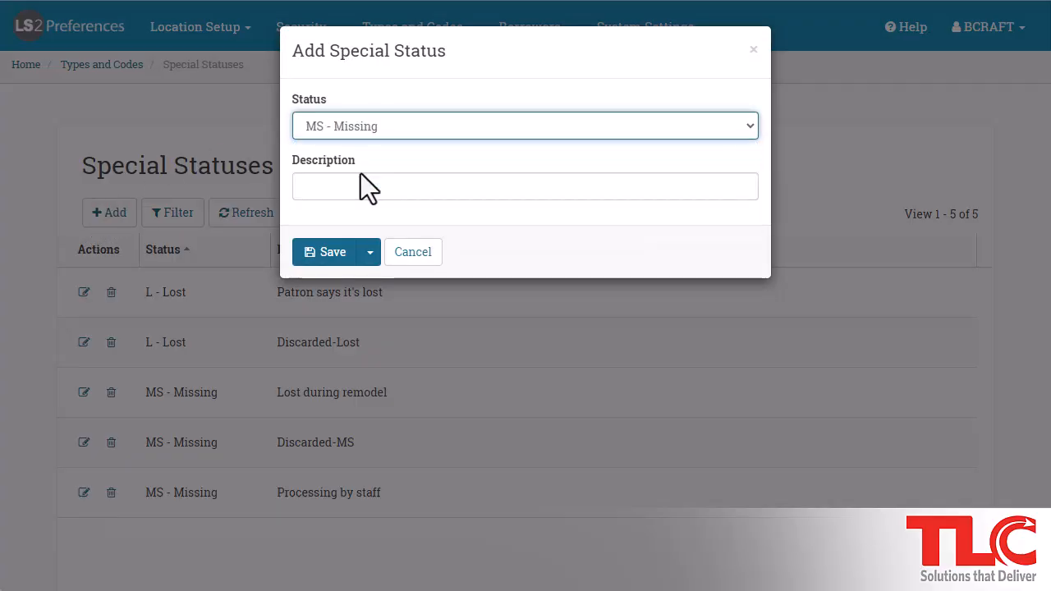
left_click(413, 253)
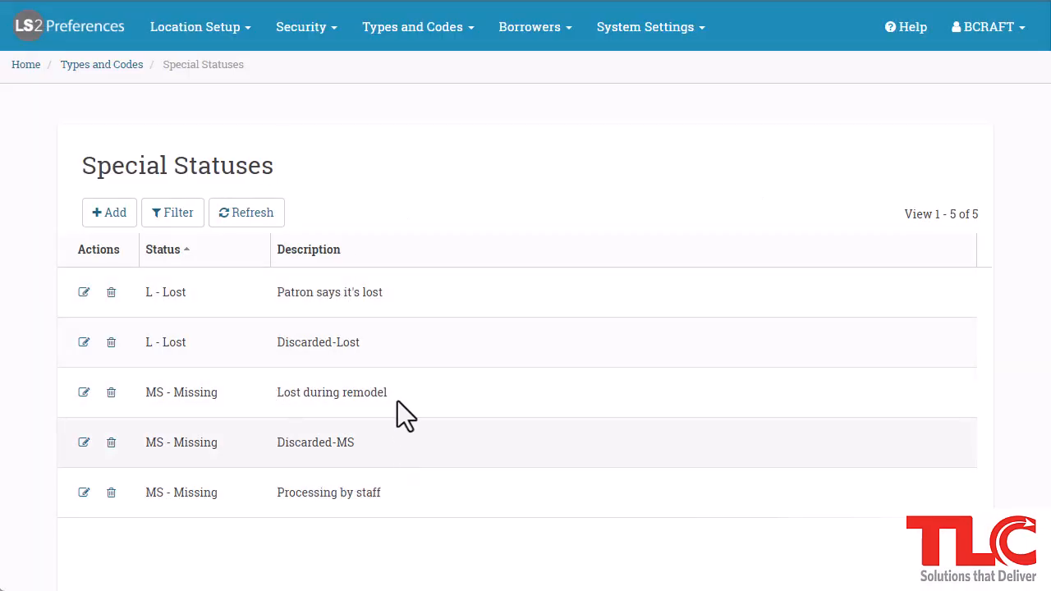
Step: Return to Types and Codes and open Stats Only Collections
left_click(900, 33)
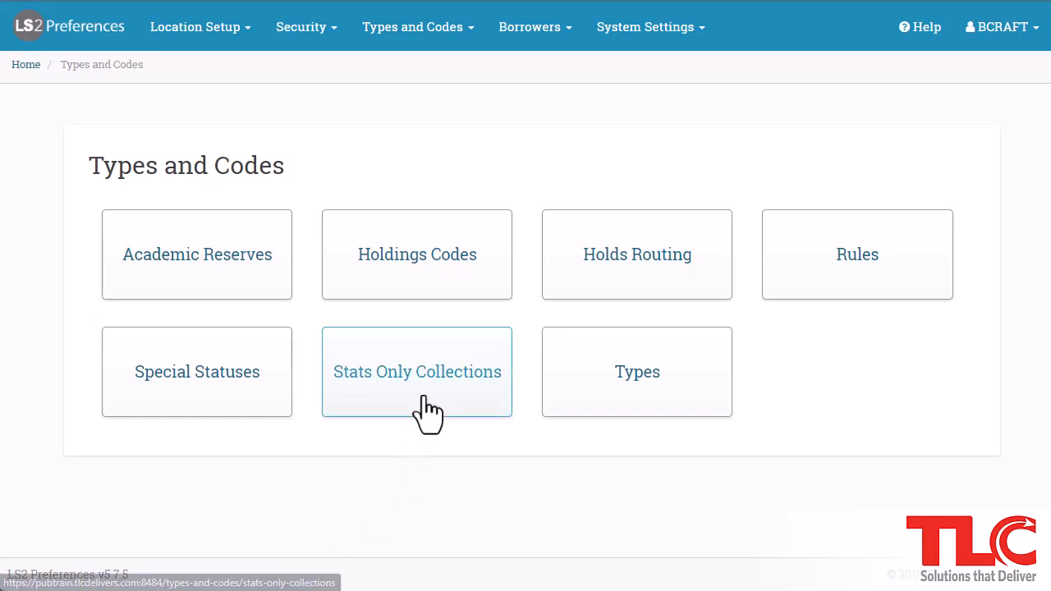
left_click(427, 411)
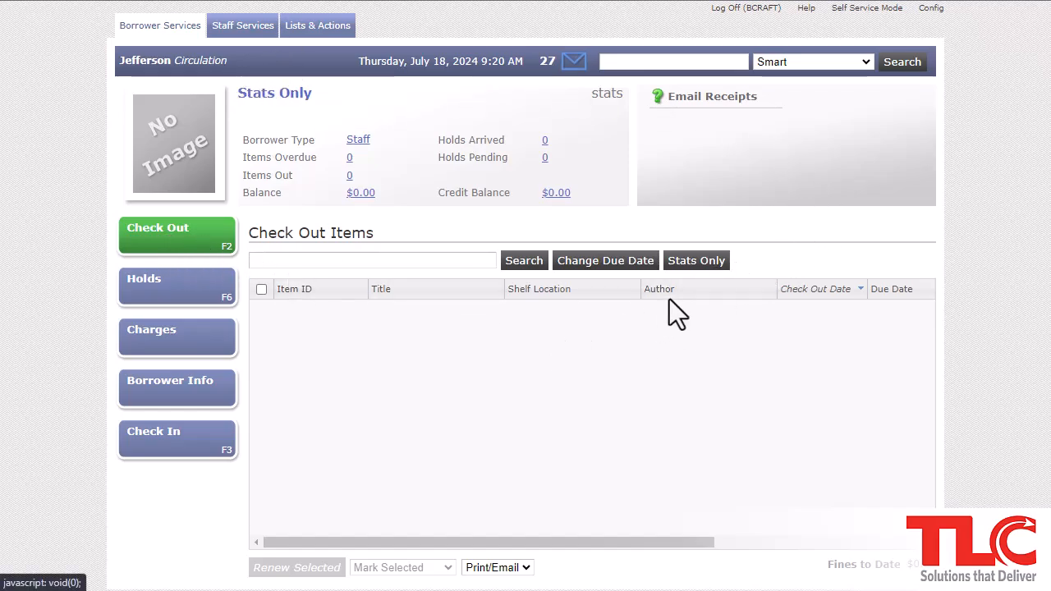
Step: In the Circulation application, record a statistics-only check out of quantity 15 for the category PRO - Program Attendance
left_click(698, 261)
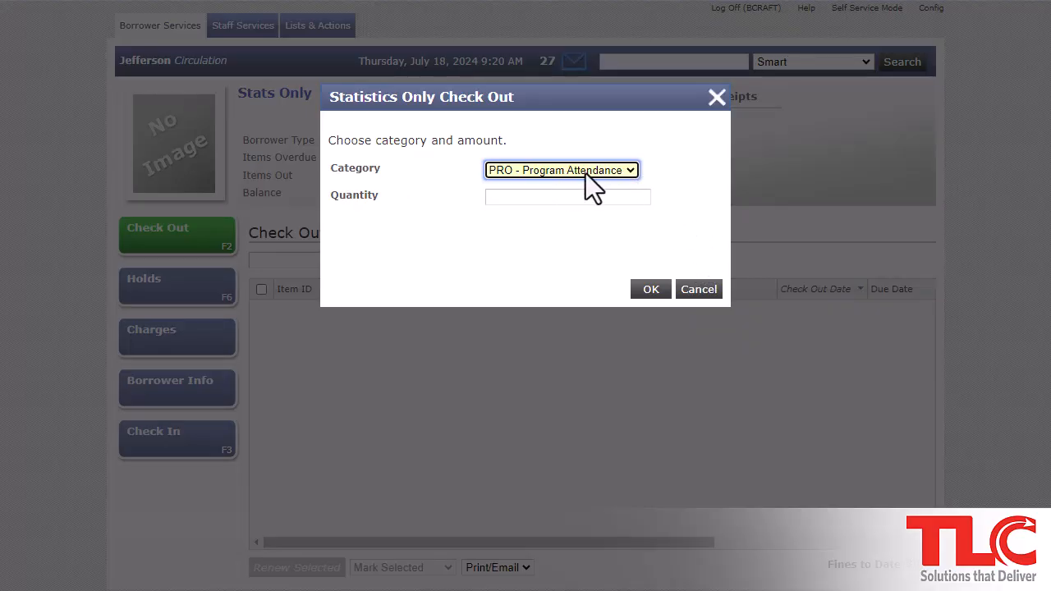
left_click(615, 197)
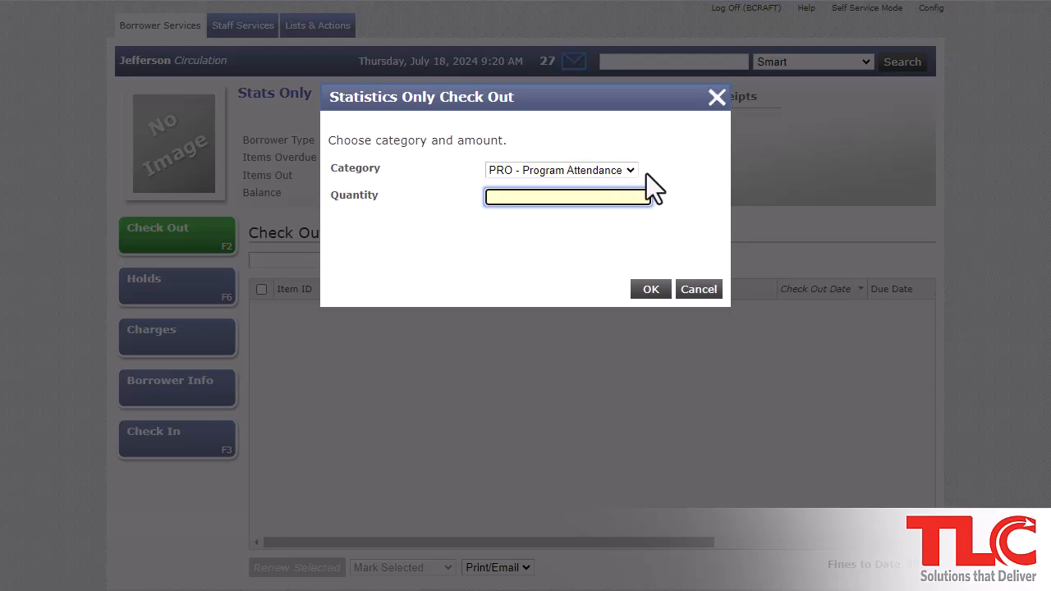
type("15")
left_click(651, 290)
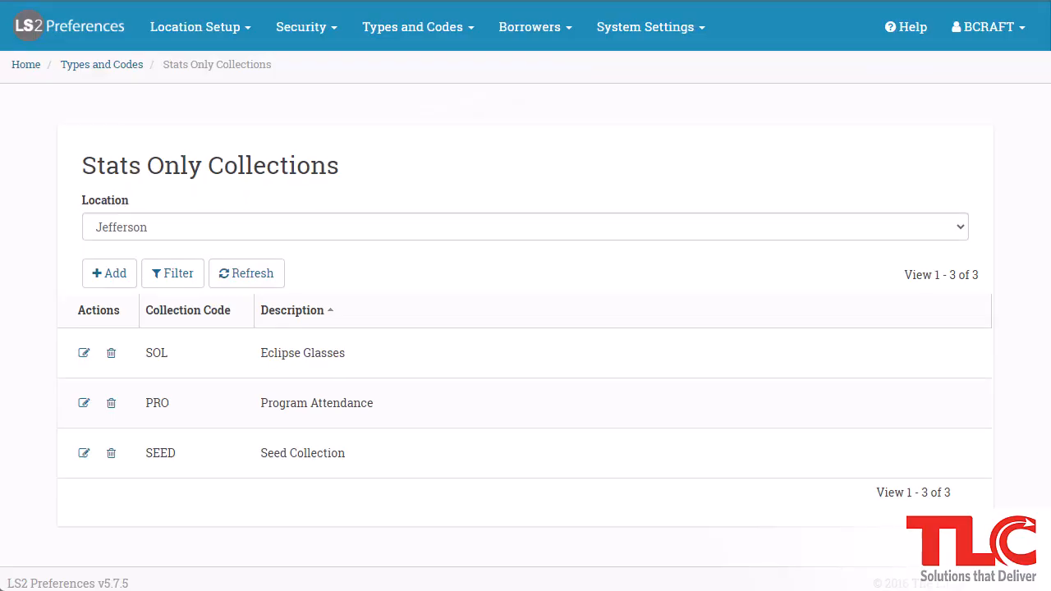
Step: Show the stats only collections of the Taylor location in LS2 Preferences
left_click(148, 227)
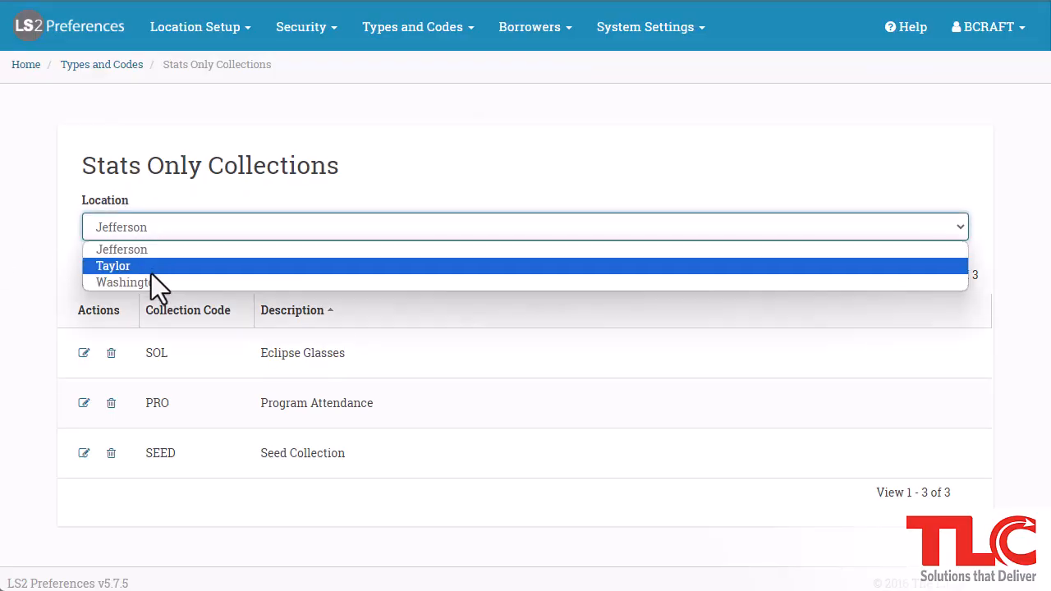
left_click(151, 267)
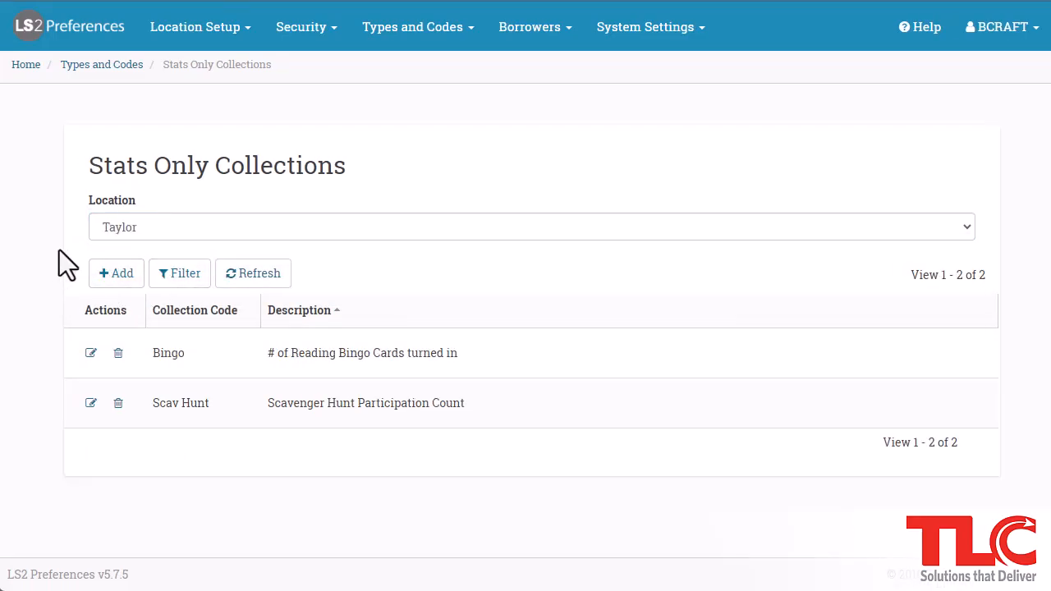
Step: Return to Types and Codes and open the Types page
left_click(105, 65)
left_click(622, 365)
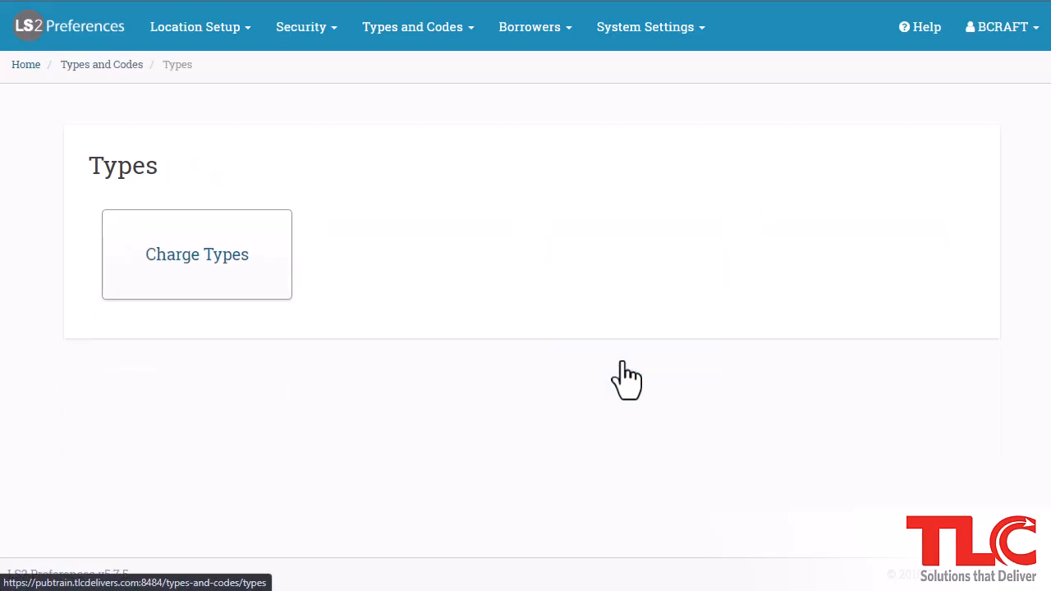
Step: Open Charge Types and change the Filament charge type's description to "3D printer filament $5"
left_click(125, 247)
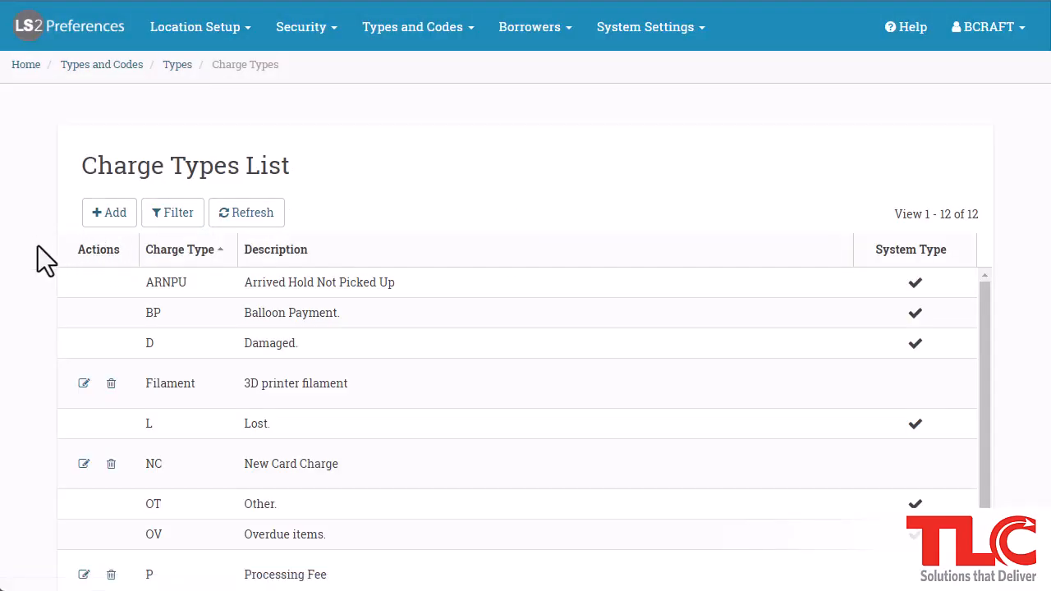
scroll(38, 246, "down", 1)
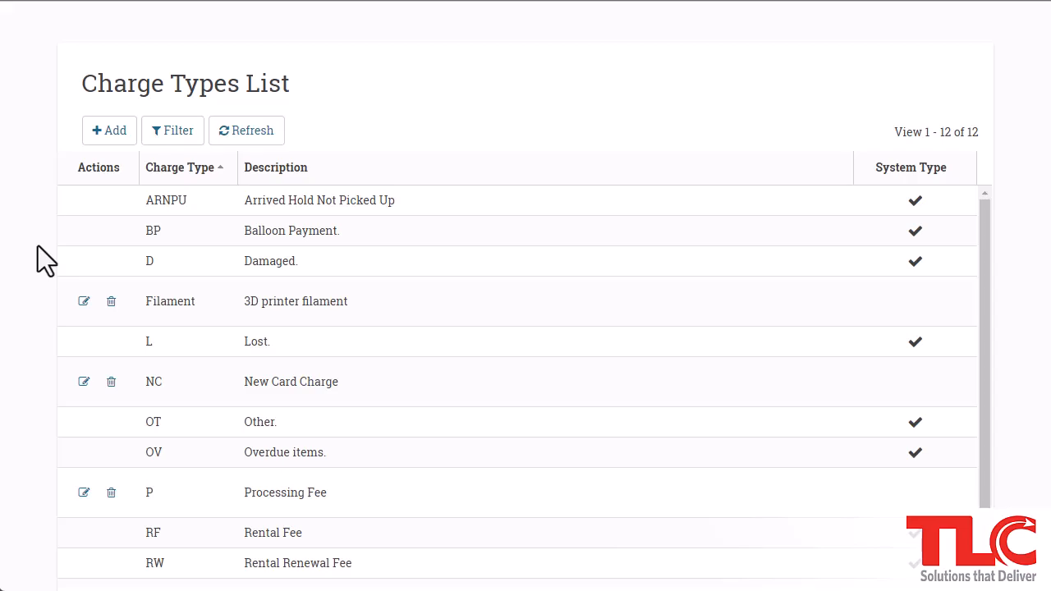
left_click(84, 302)
left_click(419, 302)
type("$5")
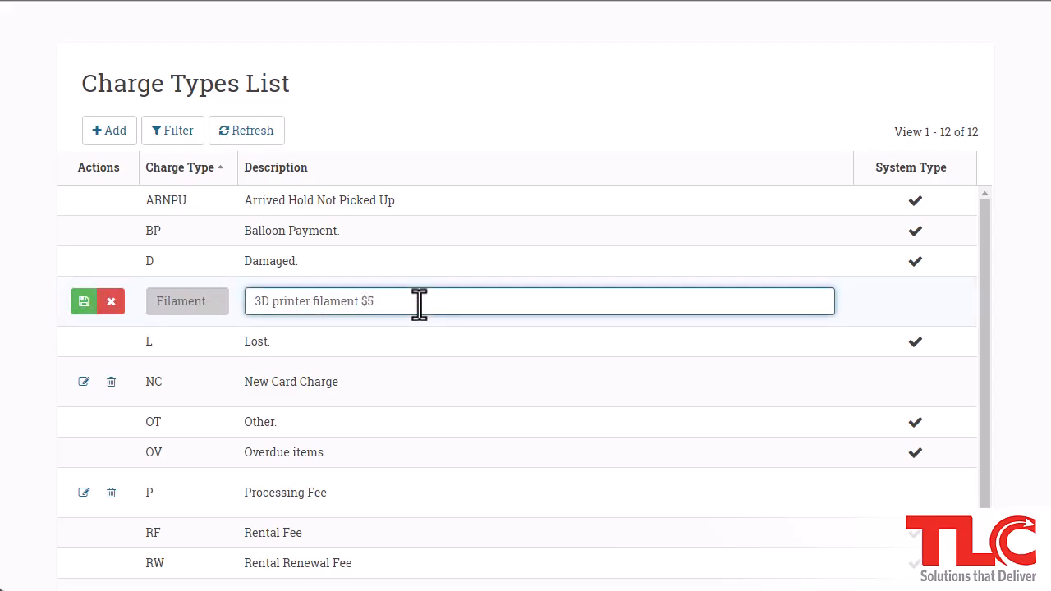
left_click(82, 301)
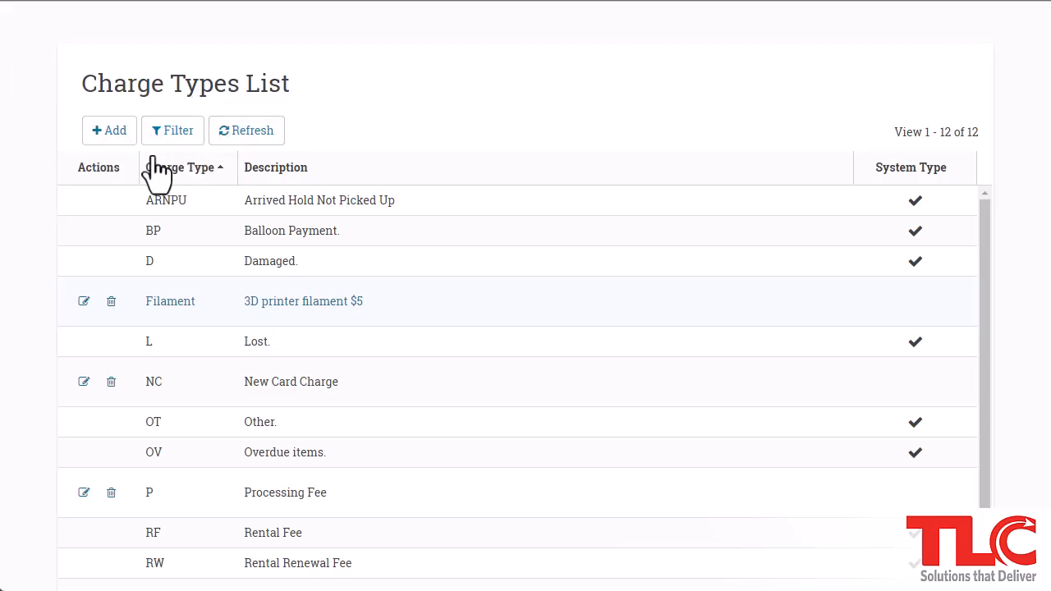
Step: Start adding a charge type, return to the home page, and open Borrower Fields under Borrowers
left_click(115, 132)
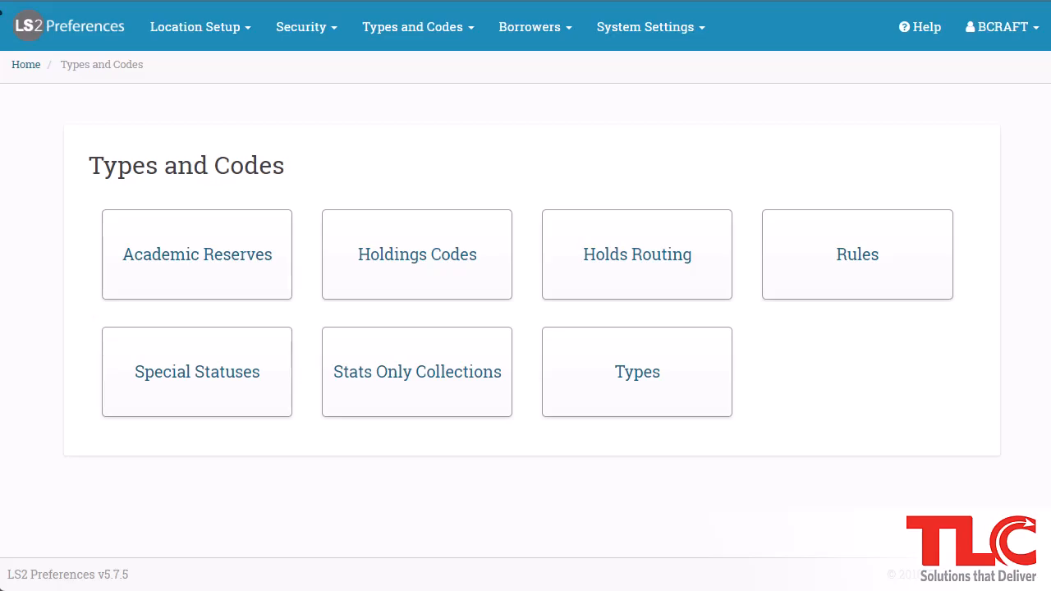
left_click(73, 33)
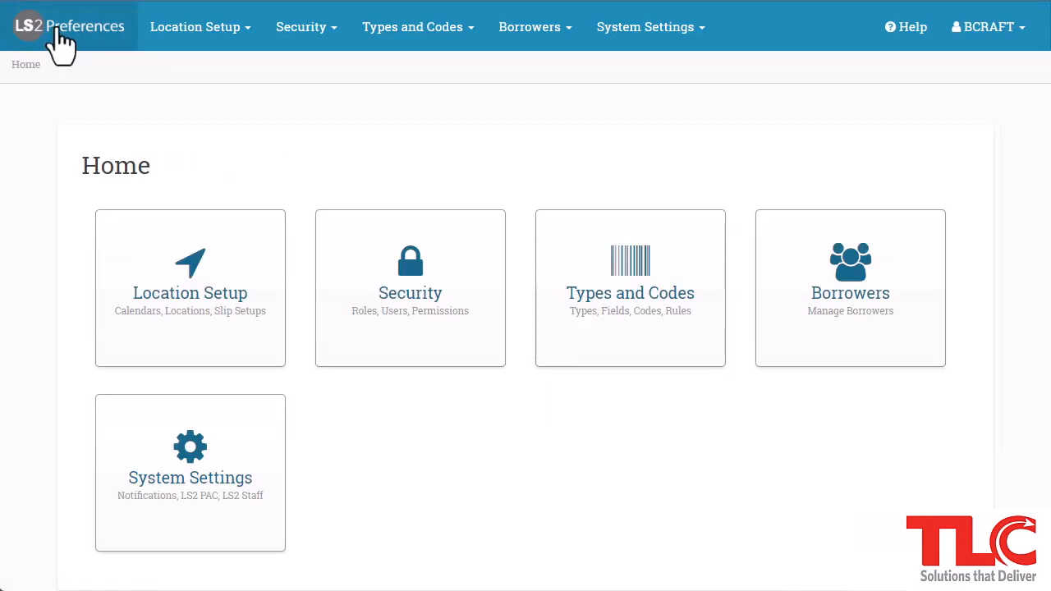
left_click(887, 254)
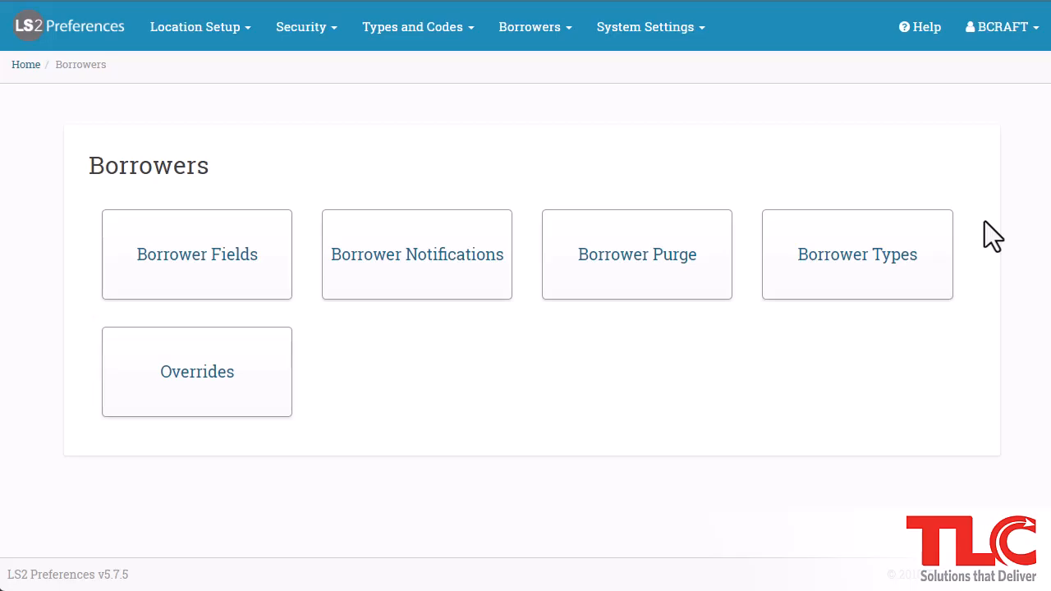
left_click(207, 238)
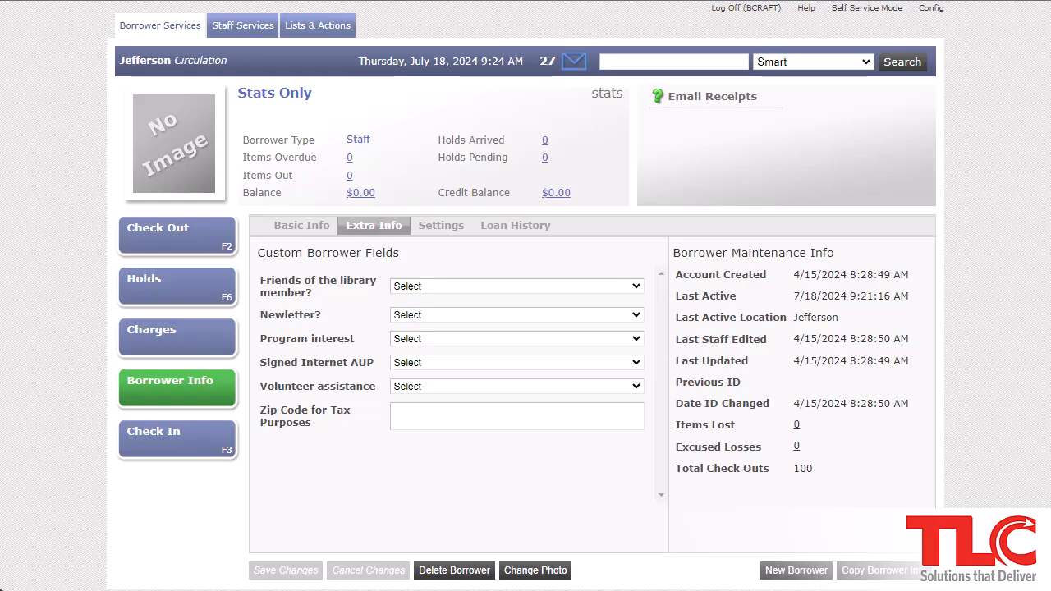
Step: In the Circulation borrower's extra info, examine the Friends of the library member choices and the Zip Code for Tax Purposes field
left_click(506, 289)
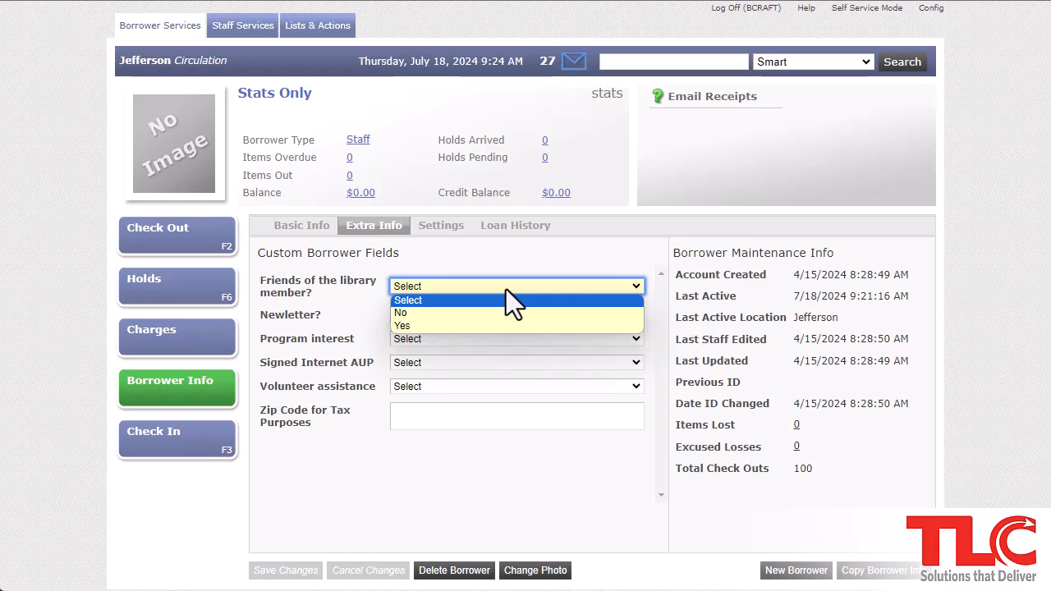
left_click(497, 288)
left_click(385, 440)
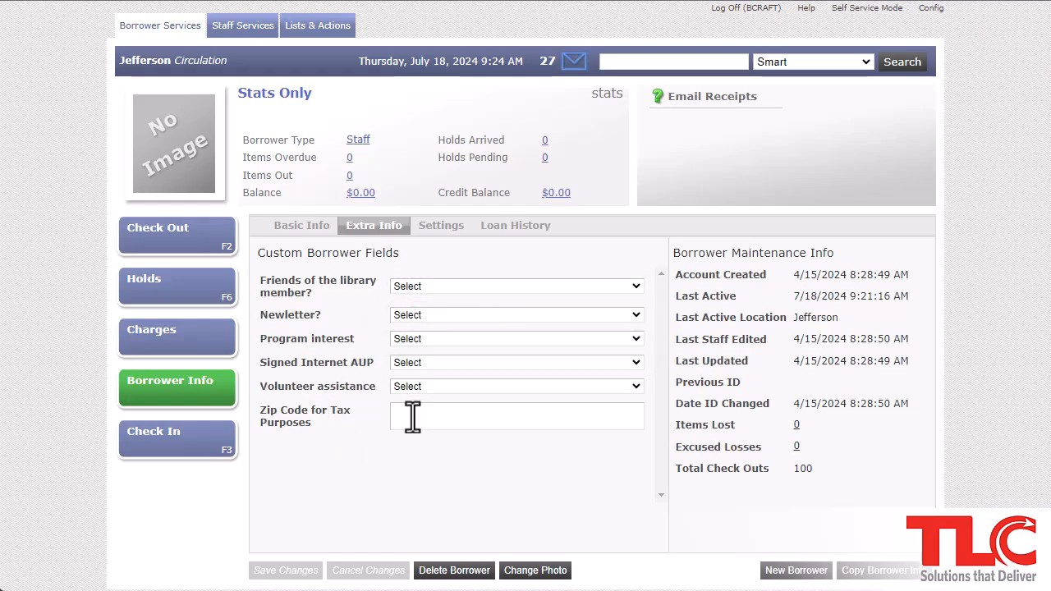
left_click(424, 419)
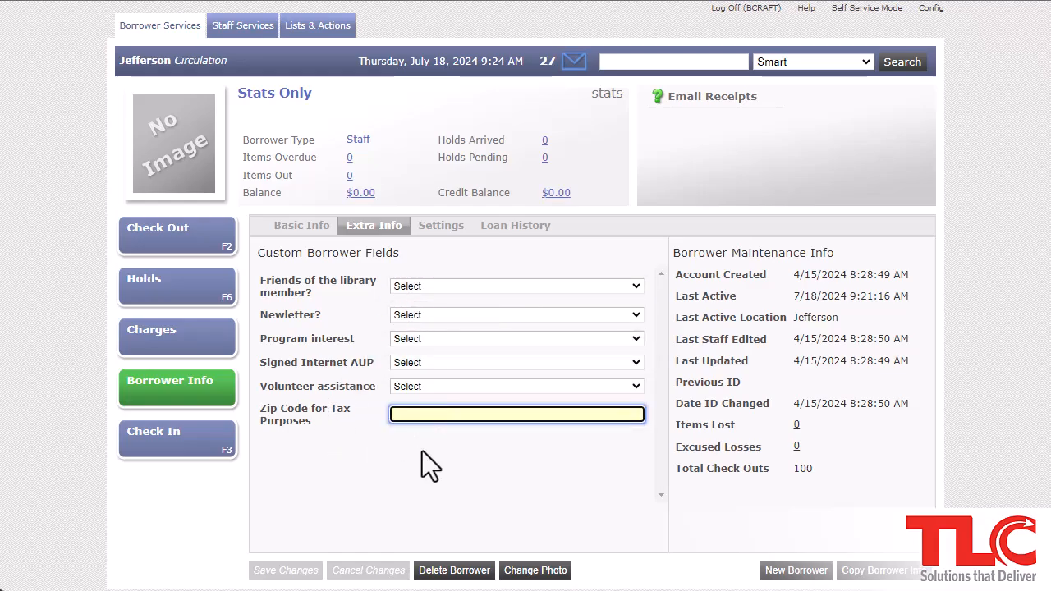
left_click(422, 451)
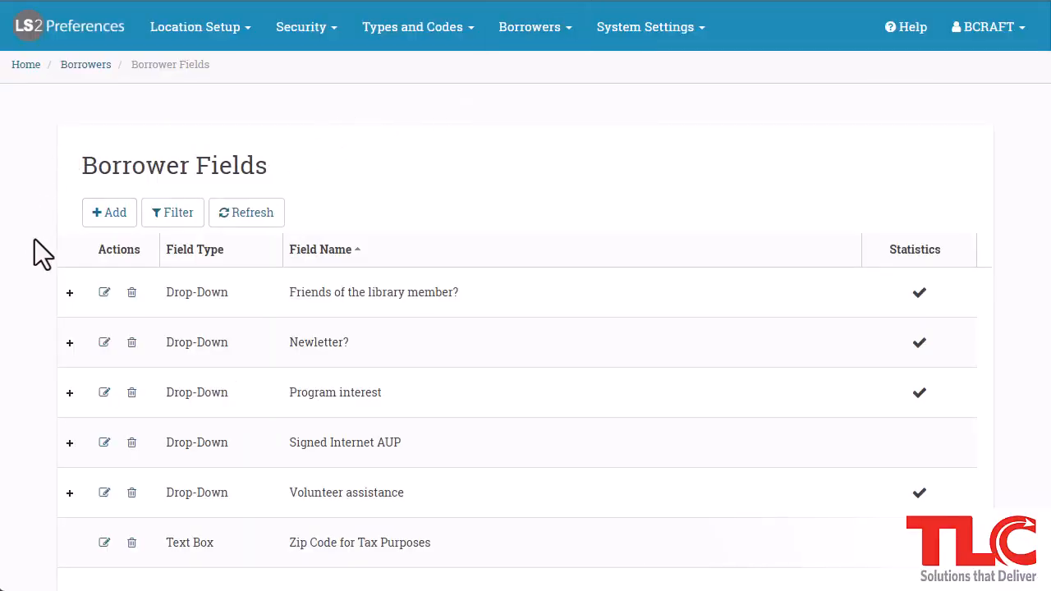
Step: In LS2 Preferences, add a Text Box borrower field named "Resident?" and save it
left_click(118, 215)
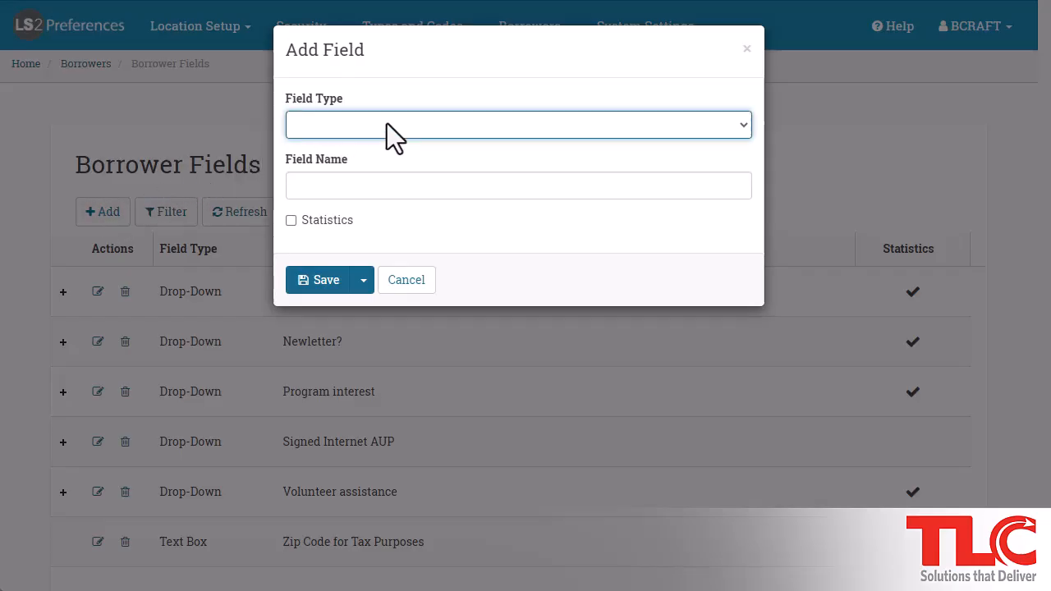
left_click(468, 127)
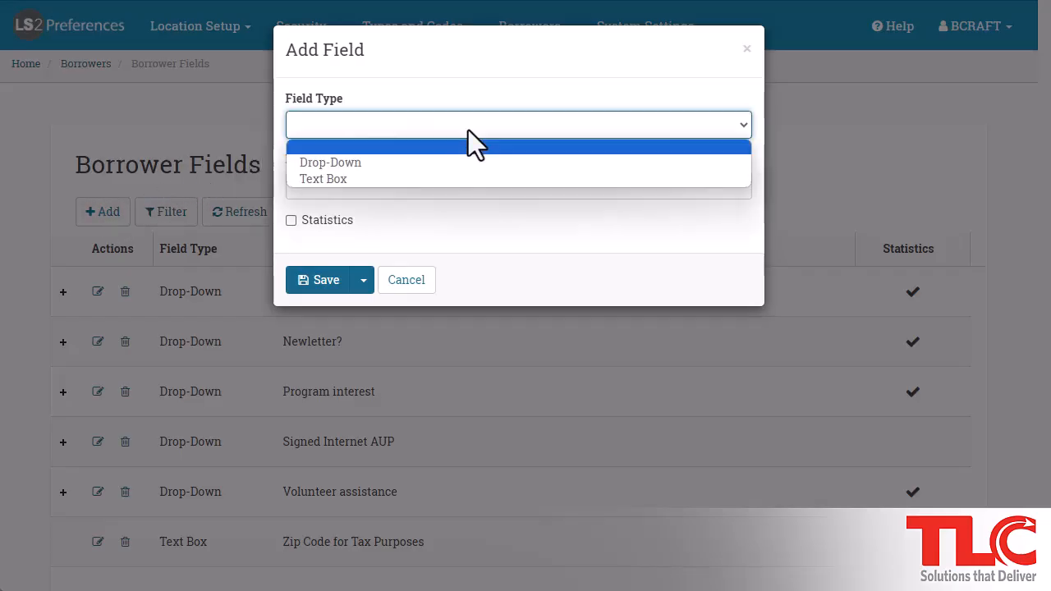
left_click(443, 181)
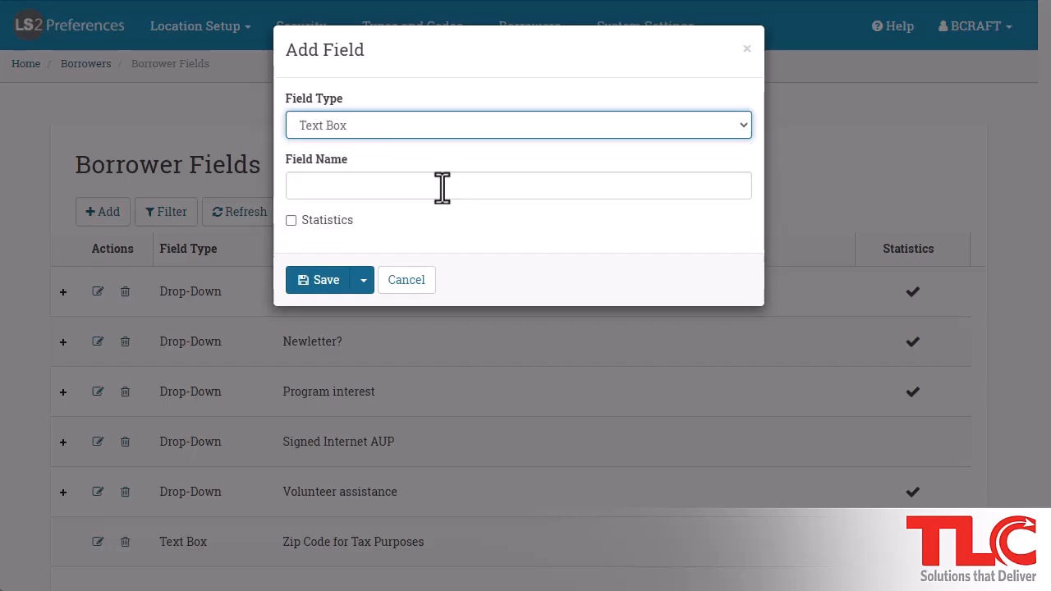
left_click(442, 187)
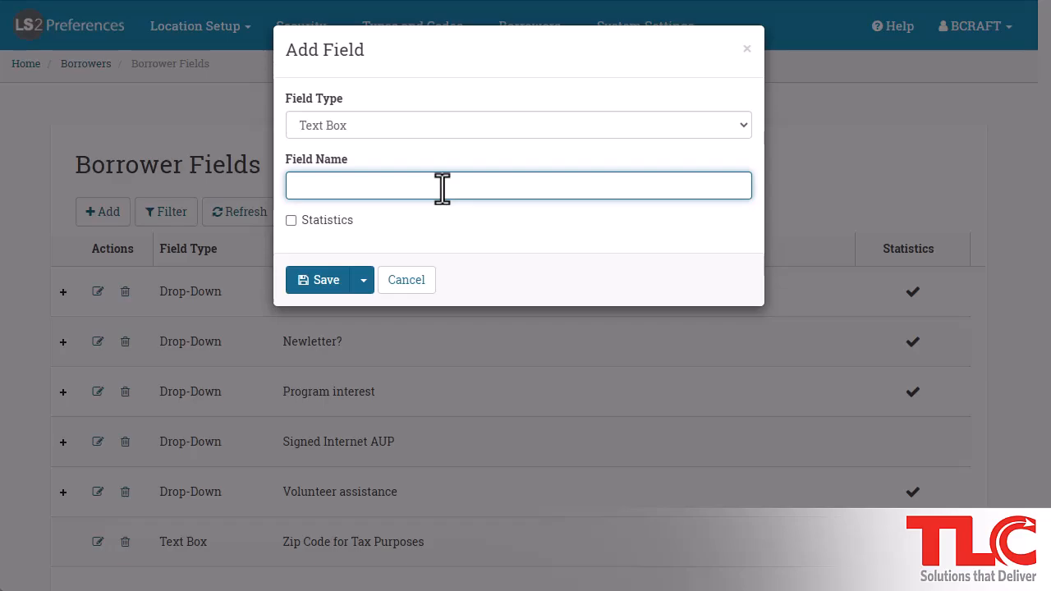
type("Resident?")
left_click(324, 281)
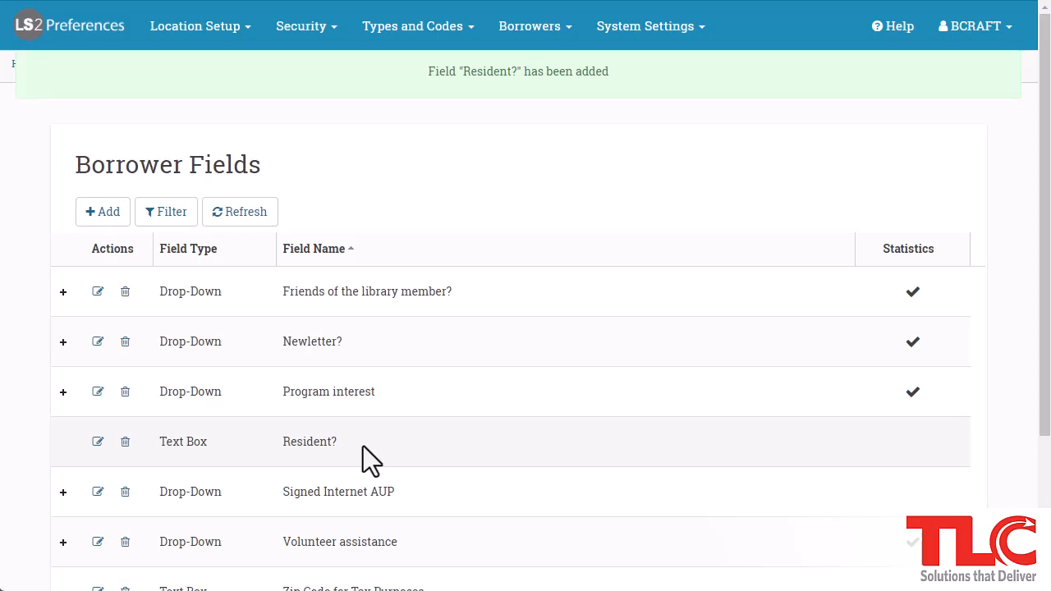
Step: Change the field type of the Resident? borrower field to Drop-Down and save it
left_click(97, 443)
left_click(240, 443)
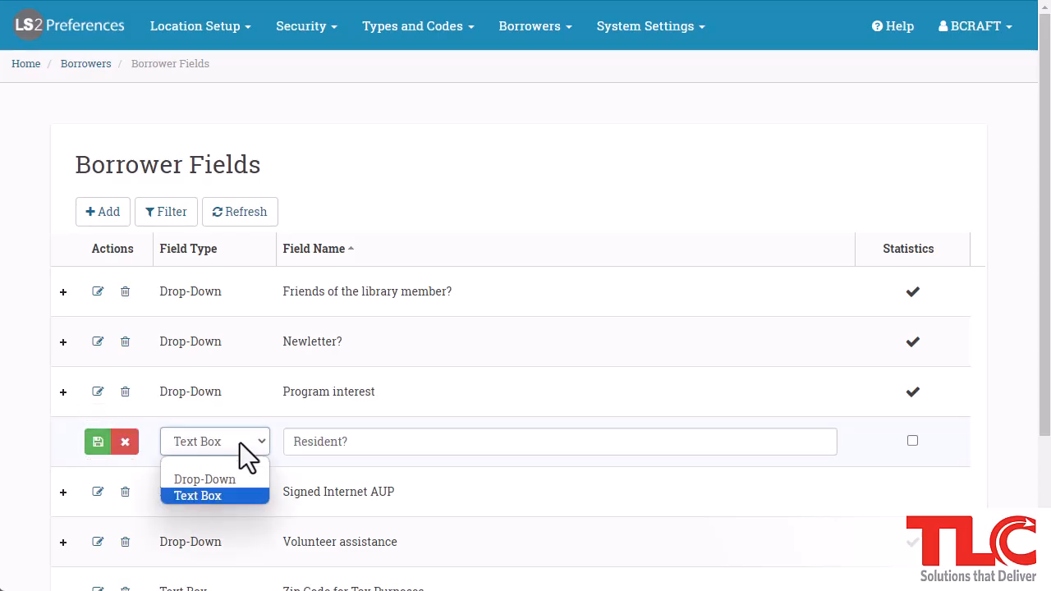
left_click(240, 479)
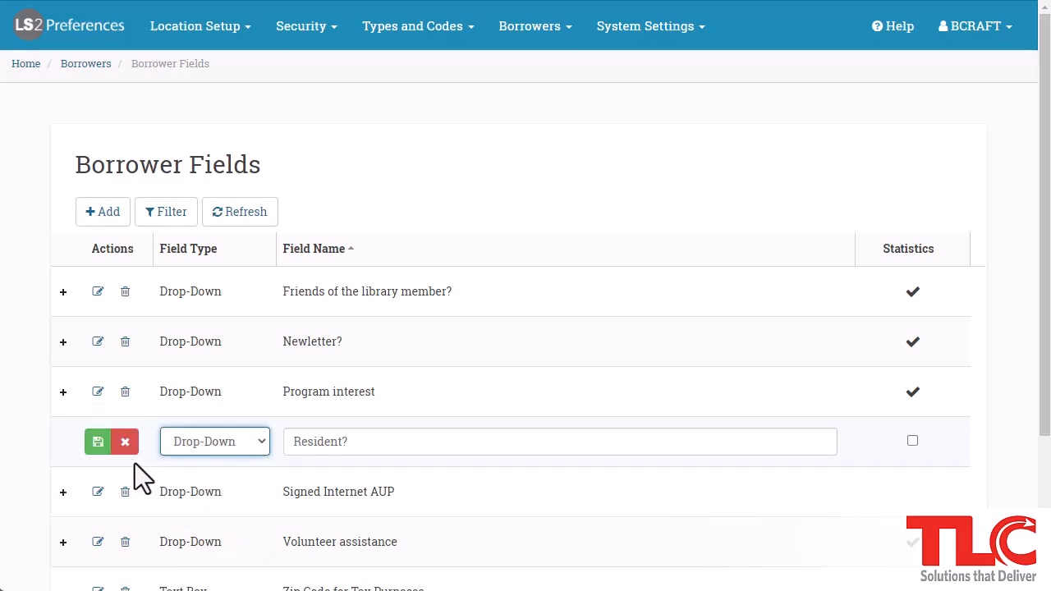
left_click(96, 442)
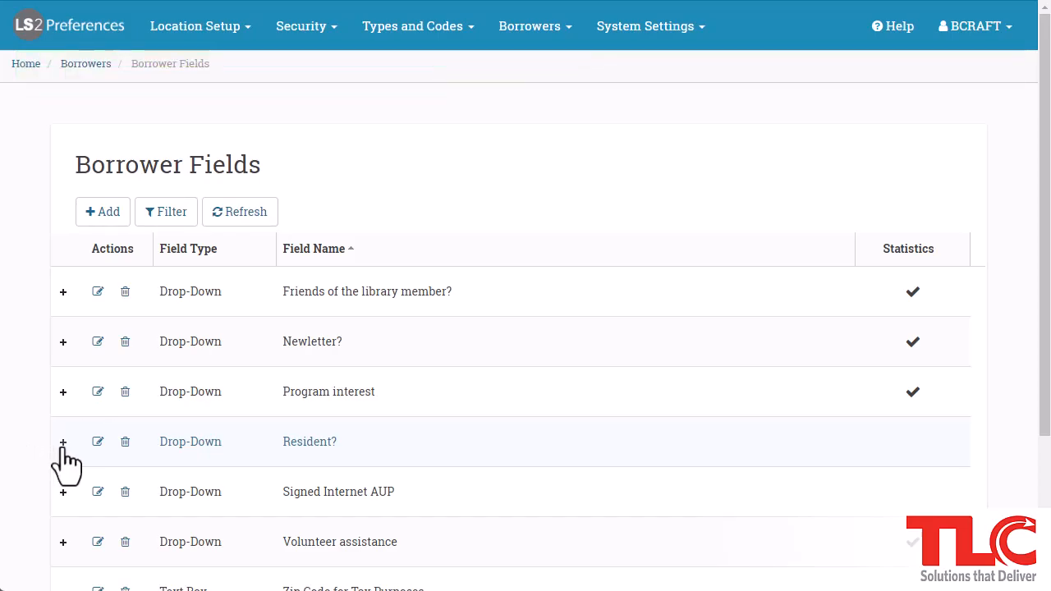
Step: Expand the Resident? field and add the value Y with the label Yes
left_click(63, 450)
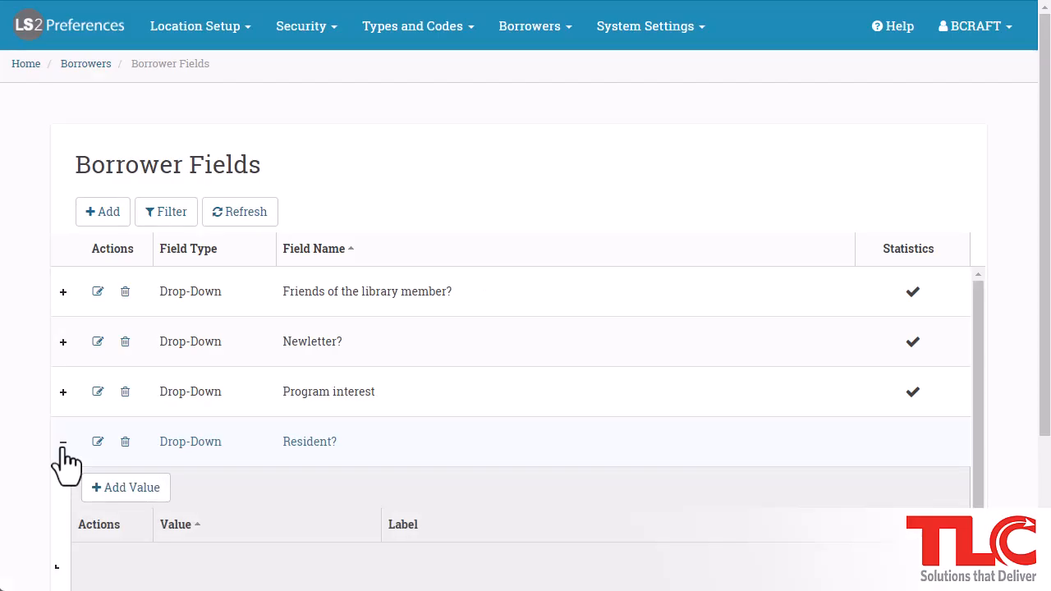
scroll(43, 417, "down", 2)
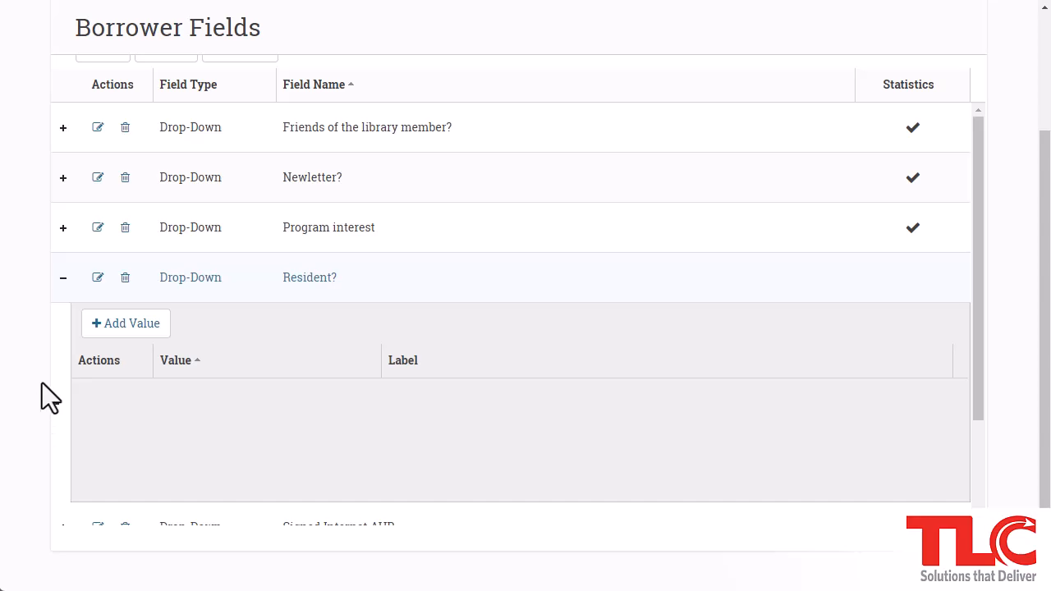
left_click(131, 333)
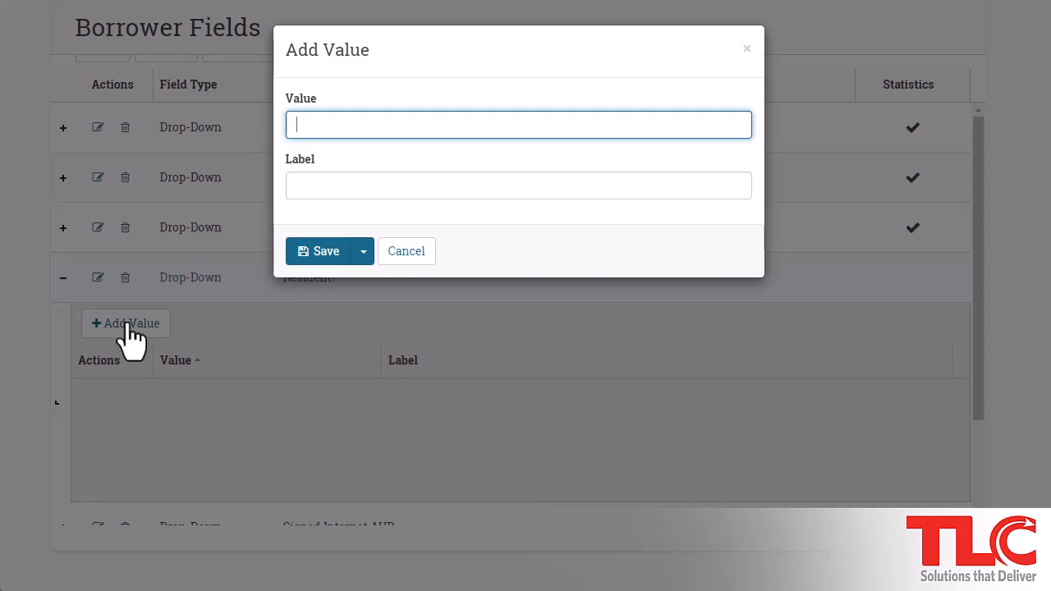
type("Y")
key("Tab")
type("Yes")
left_click(321, 251)
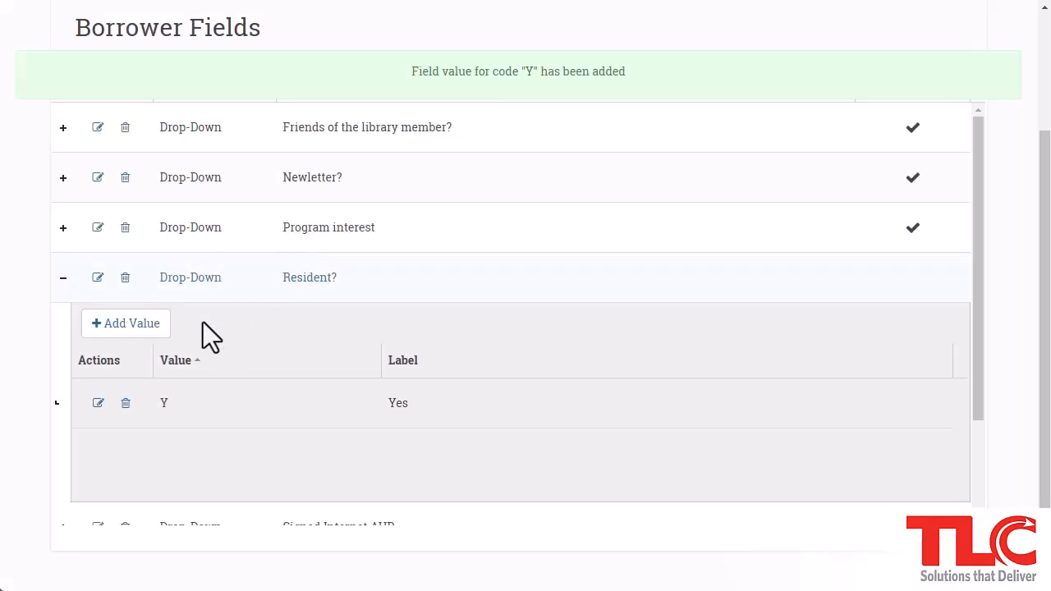
Step: Add the value N with the label No to the Resident? field and collapse its value list
left_click(131, 323)
type("N")
key("Tab")
type("No")
left_click(320, 251)
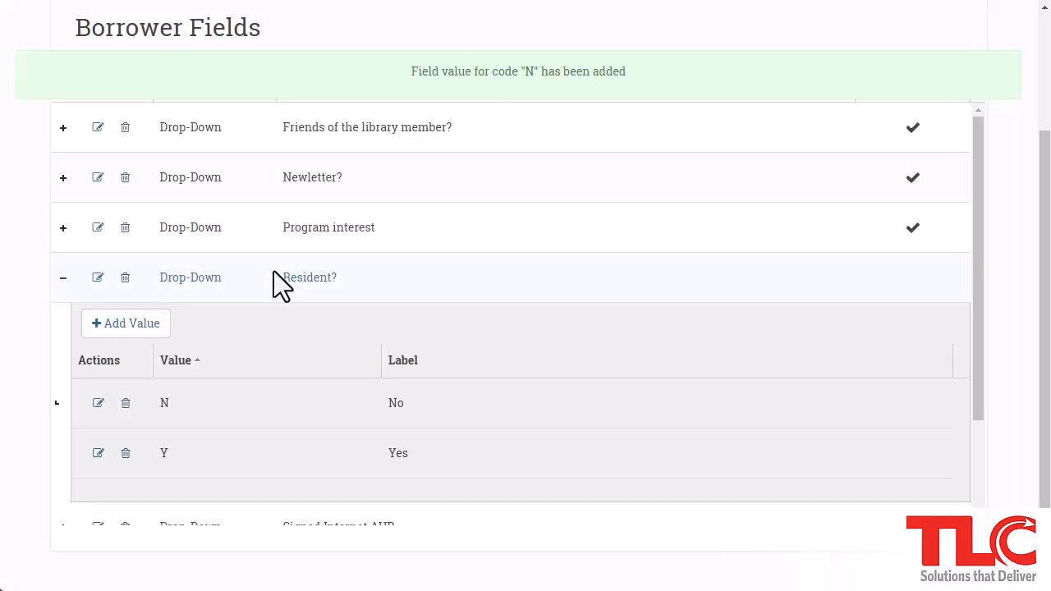
left_click(62, 283)
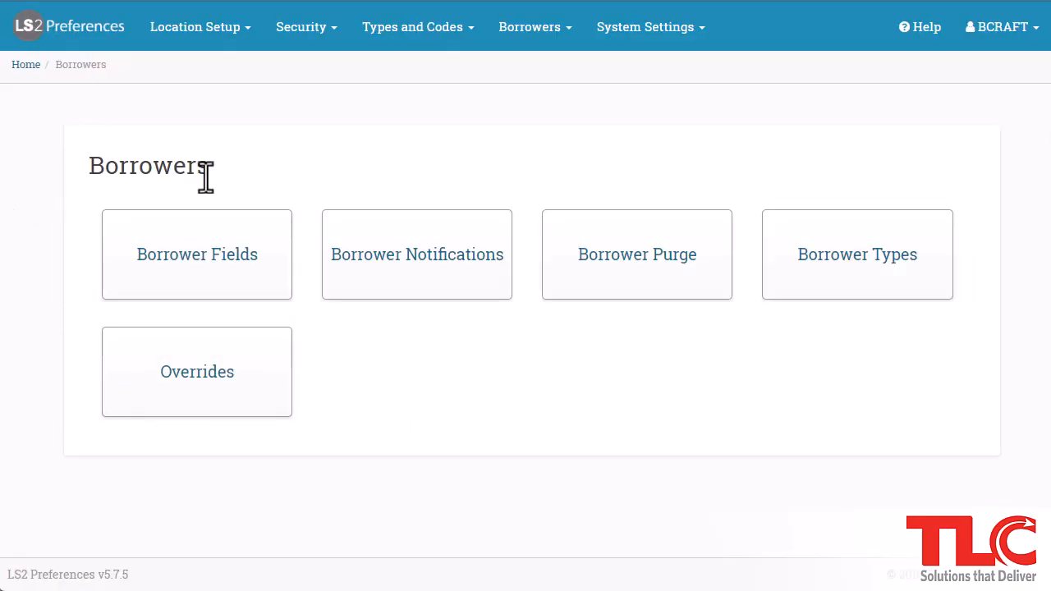
Step: Open Borrower Notifications and enable Delay Notifications, pausing at 09:00 PM and resuming after 11 hours
left_click(426, 281)
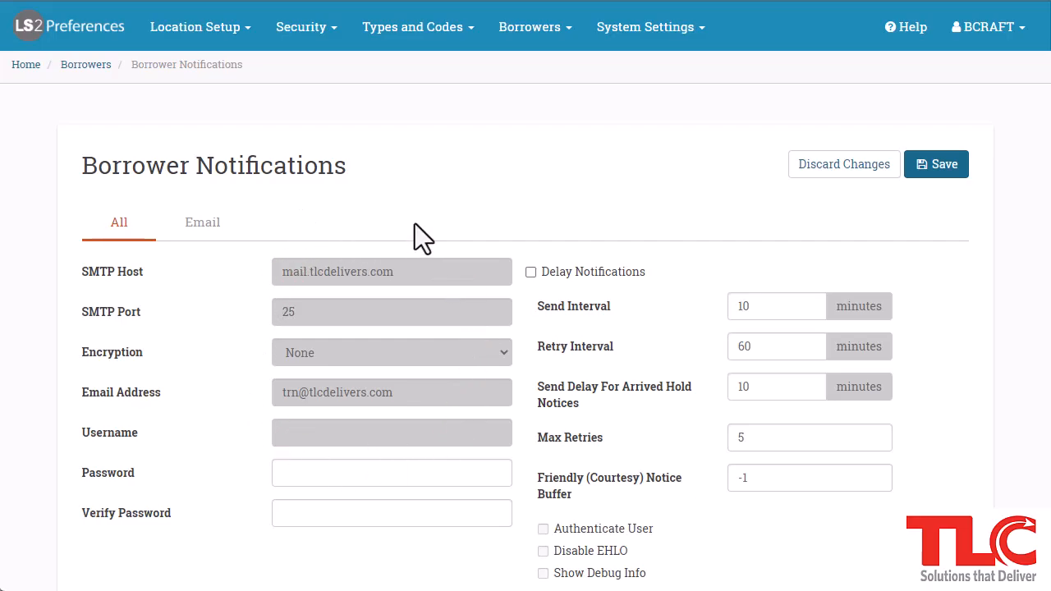
scroll(595, 205, "down", 1)
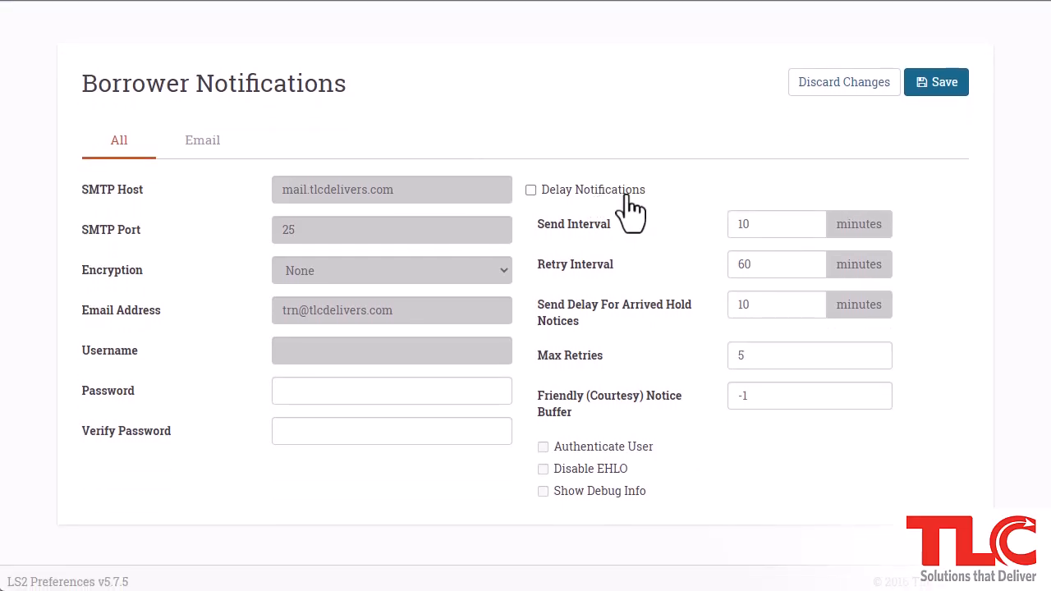
left_click(630, 196)
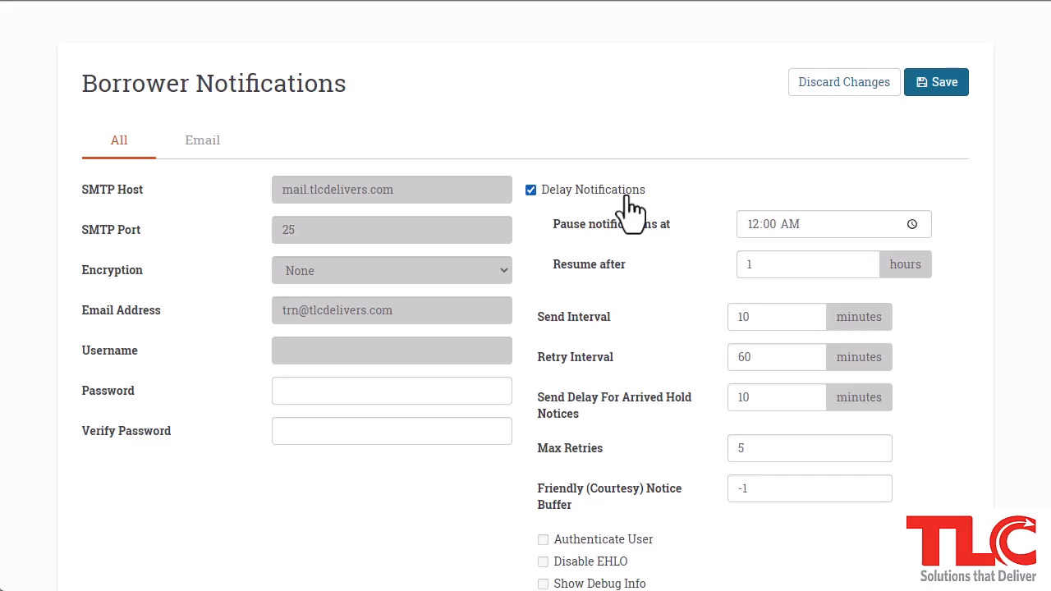
left_click(755, 225)
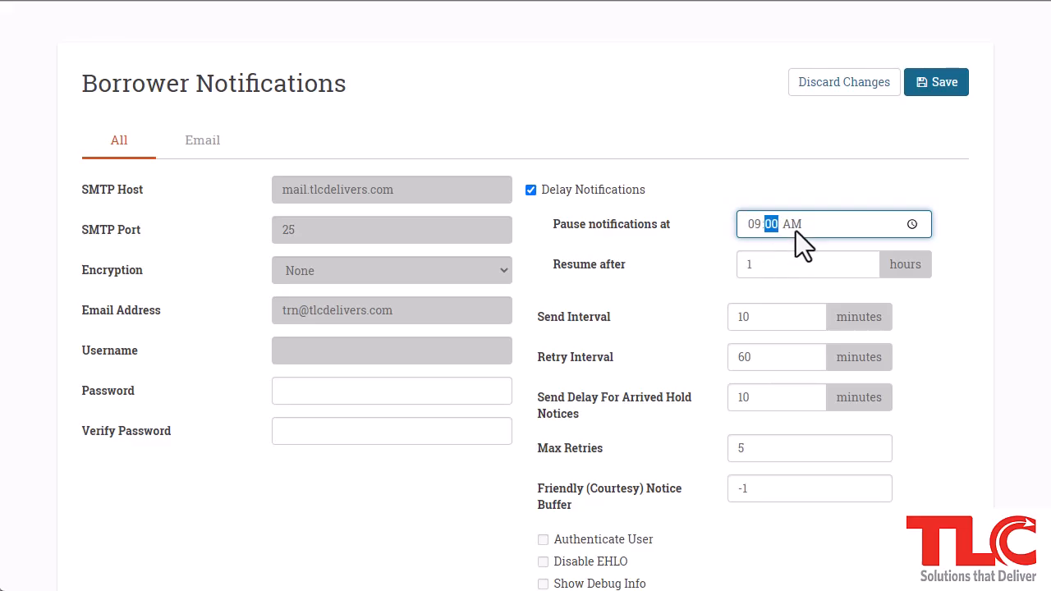
type("p")
left_click(809, 187)
left_click(780, 267)
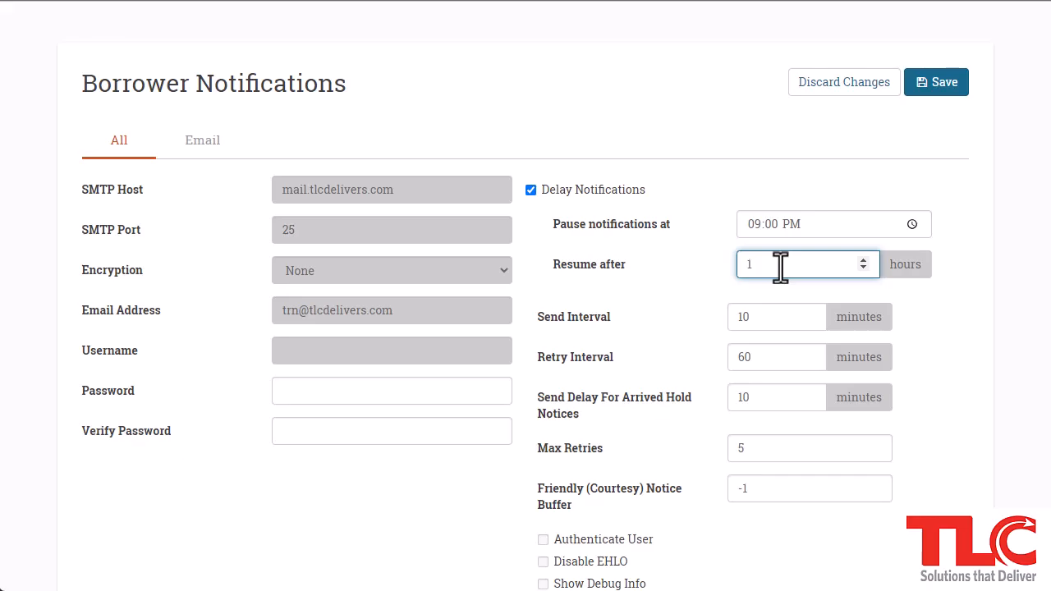
type("1")
left_click(641, 274)
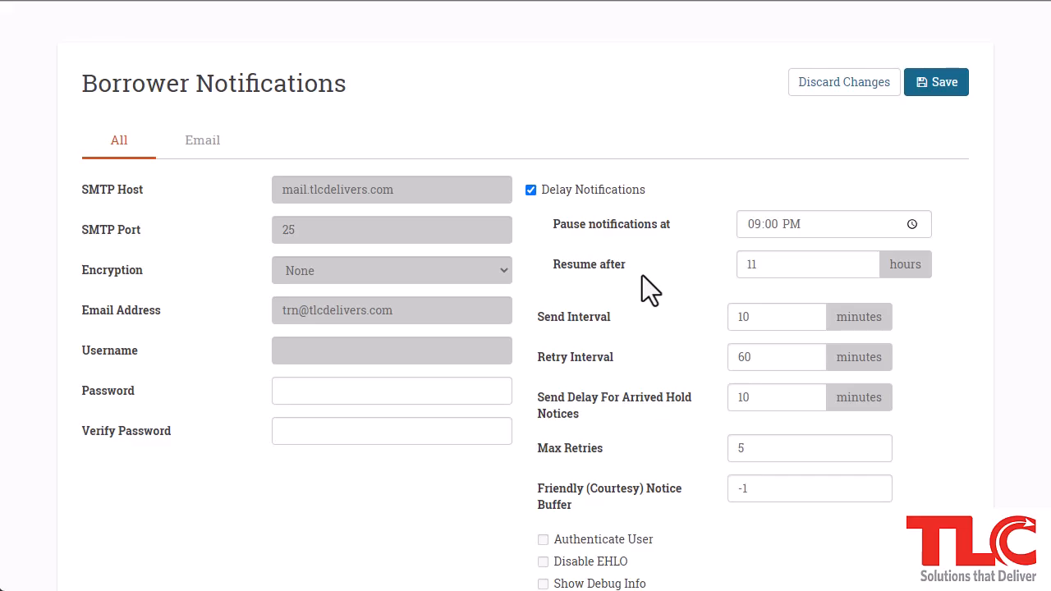
Step: Review the remaining general notification settings and show the list of borrower email notices
scroll(655, 266, "down", 1)
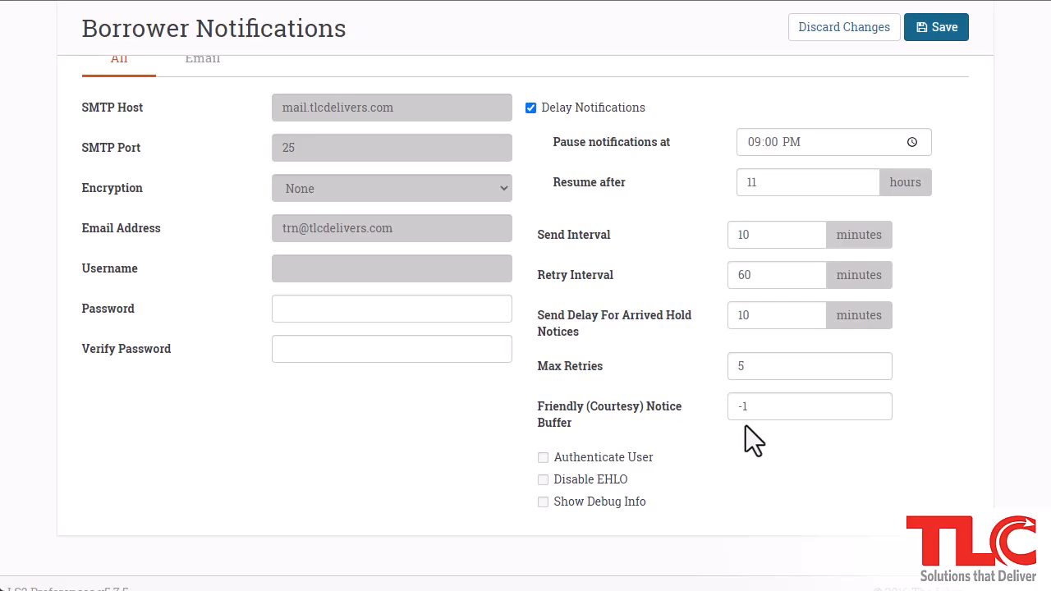
scroll(746, 425, "up", 2)
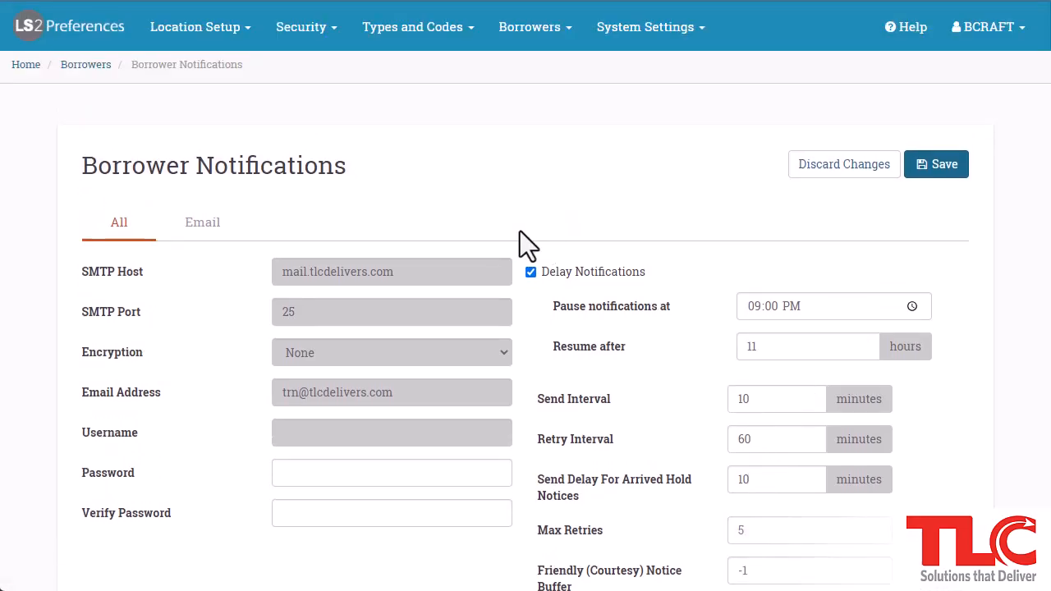
left_click(215, 232)
scroll(385, 182, "down", 2)
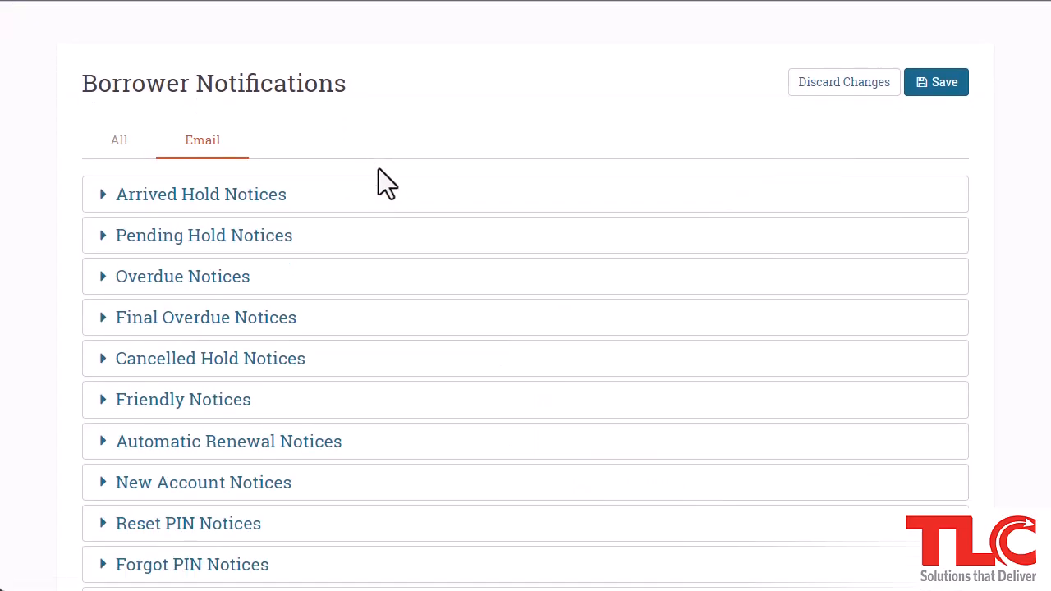
Step: Expand the Arrived Hold Notices email notice and examine its subject and body text
left_click(274, 200)
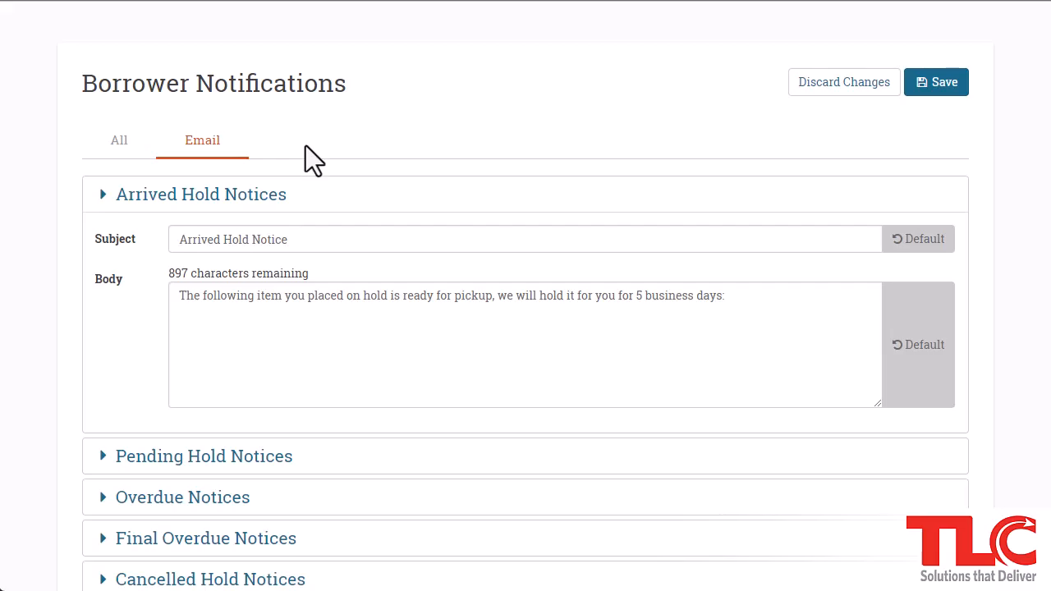
scroll(305, 145, "up", 1)
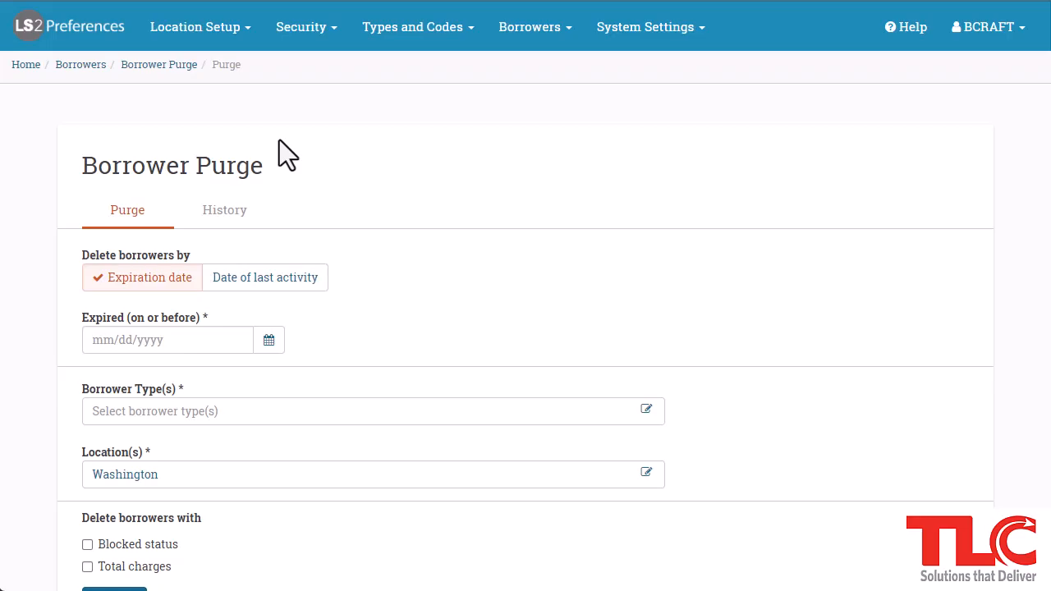
Step: In Borrower Purge, set the expiration date criterion to on or before 01/01/2003
scroll(280, 141, "down", 1)
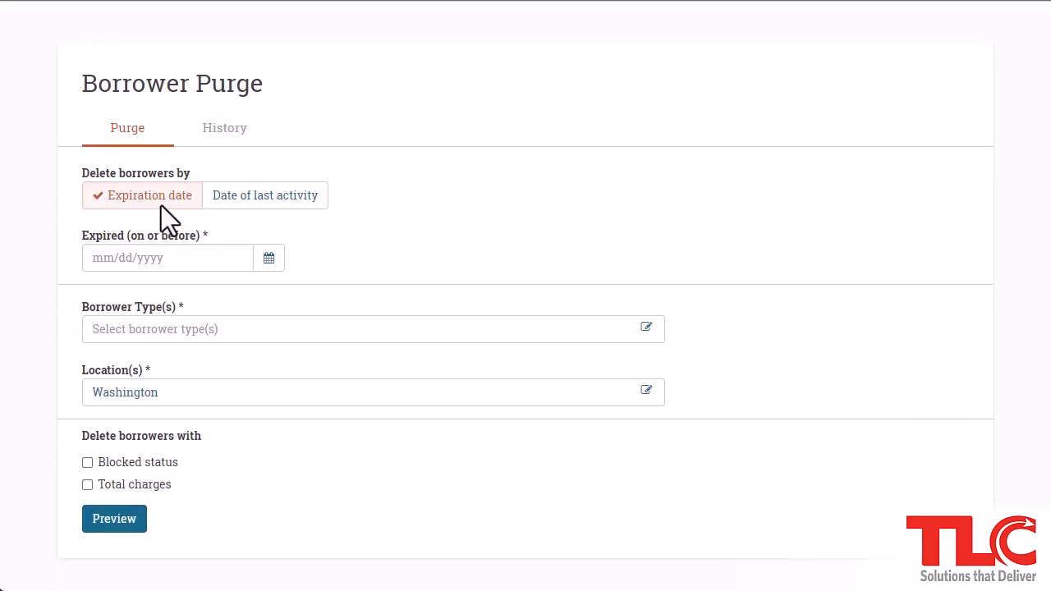
left_click(268, 261)
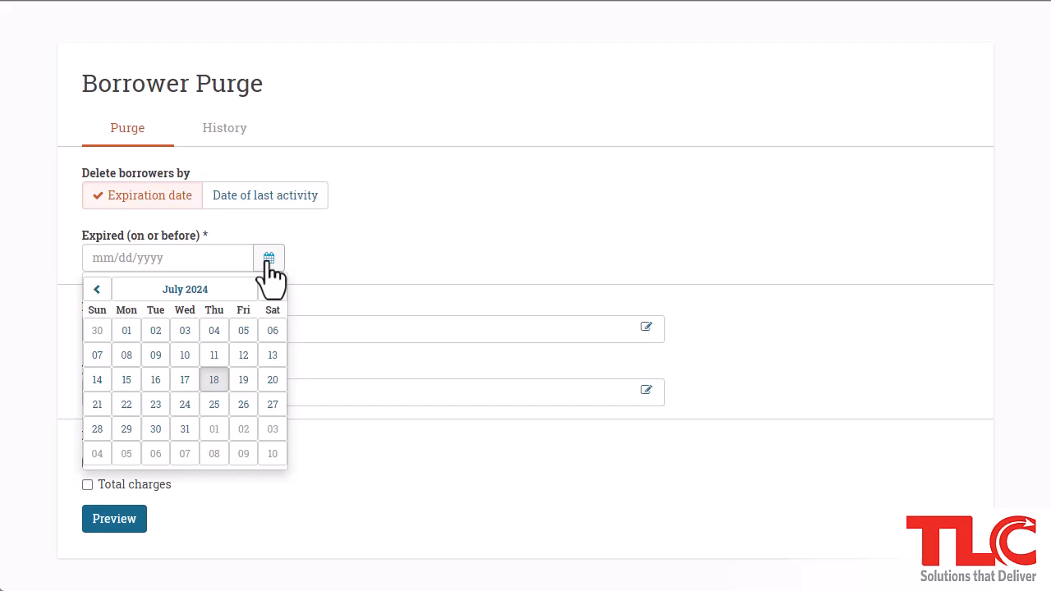
left_click(188, 293)
left_click(191, 291)
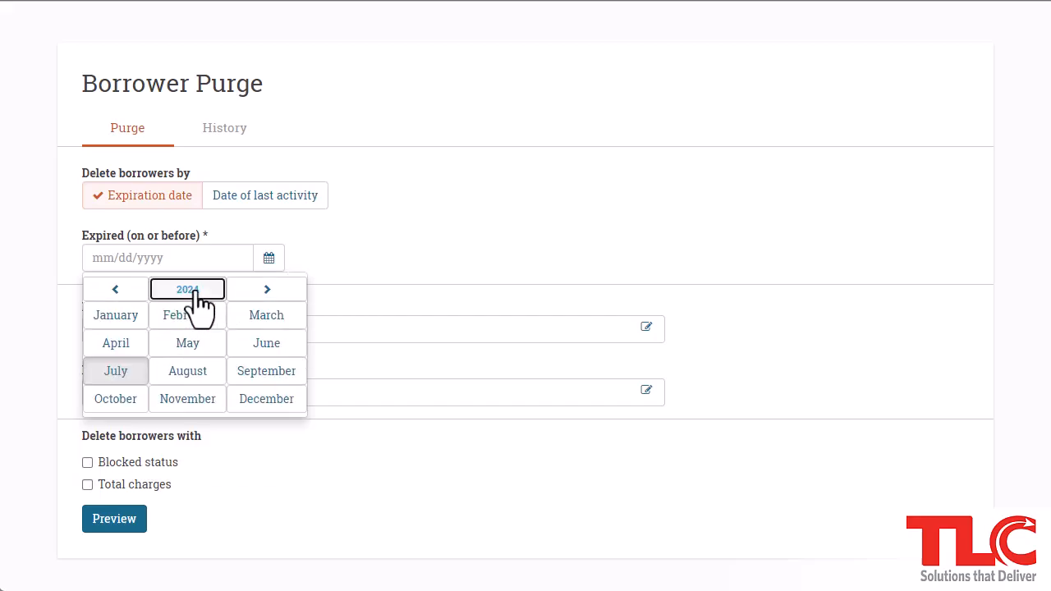
left_click(112, 291)
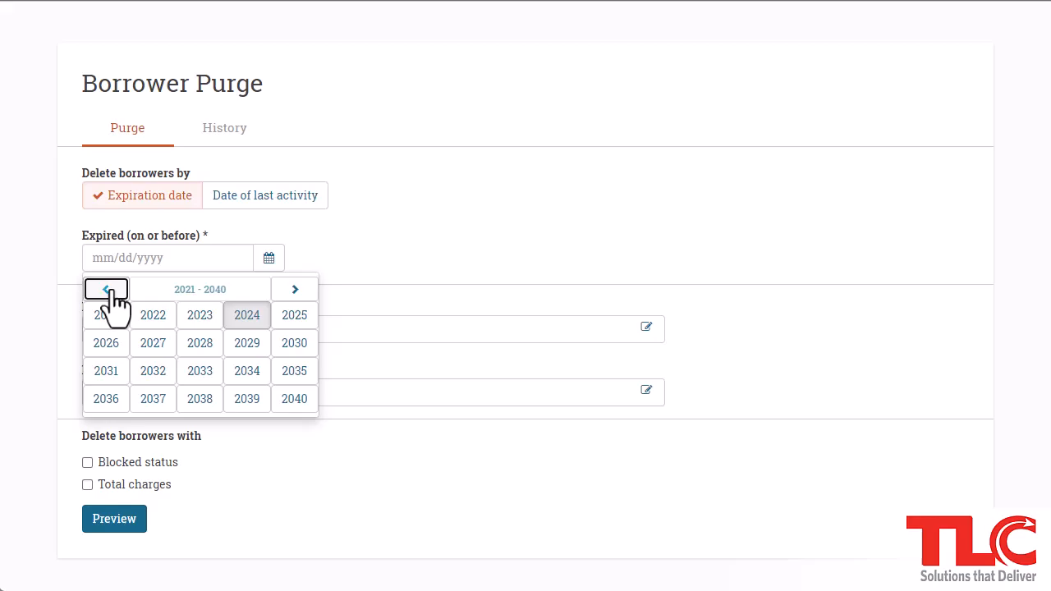
left_click(210, 319)
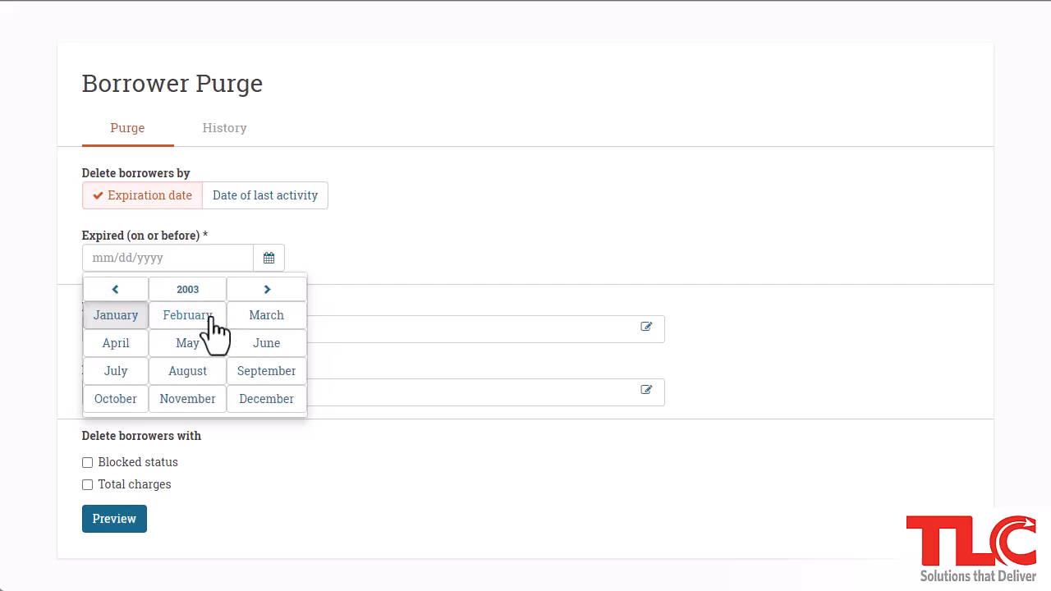
left_click(125, 313)
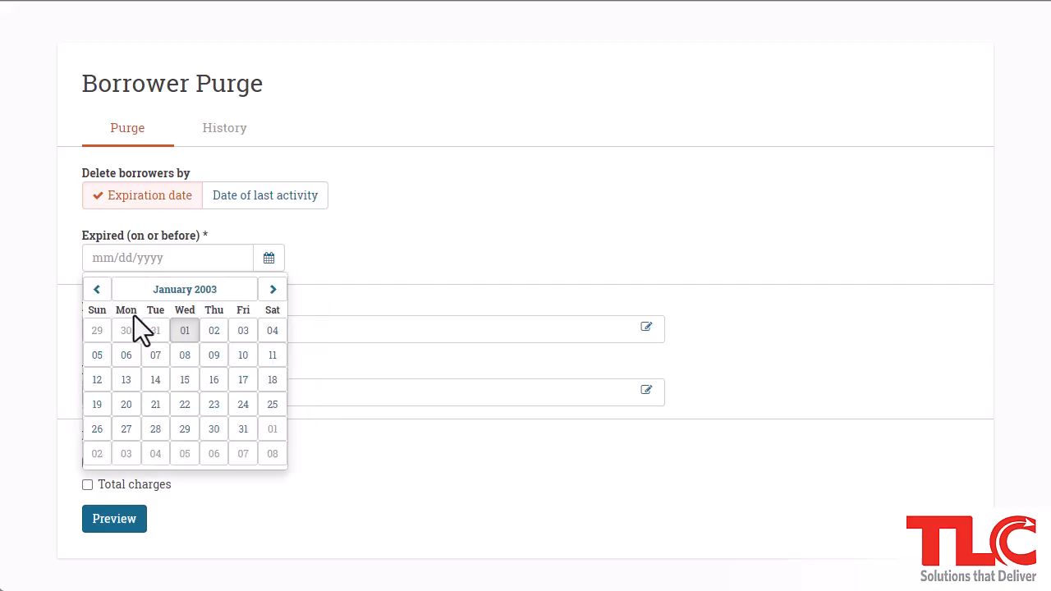
left_click(184, 330)
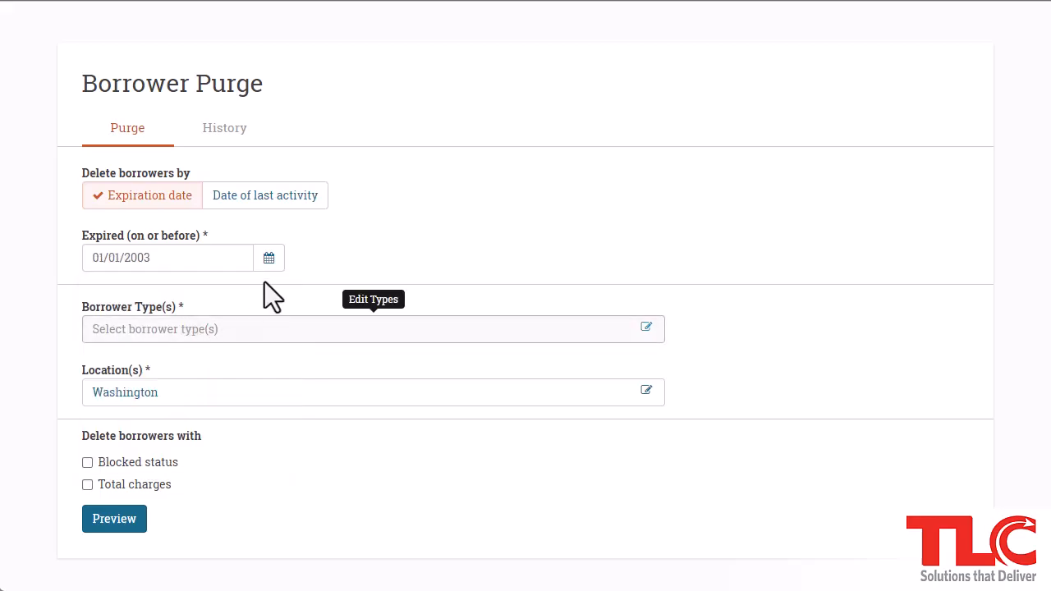
Step: Include all borrower types in the purge and add Taylor and Jefferson to cover all locations
left_click(306, 337)
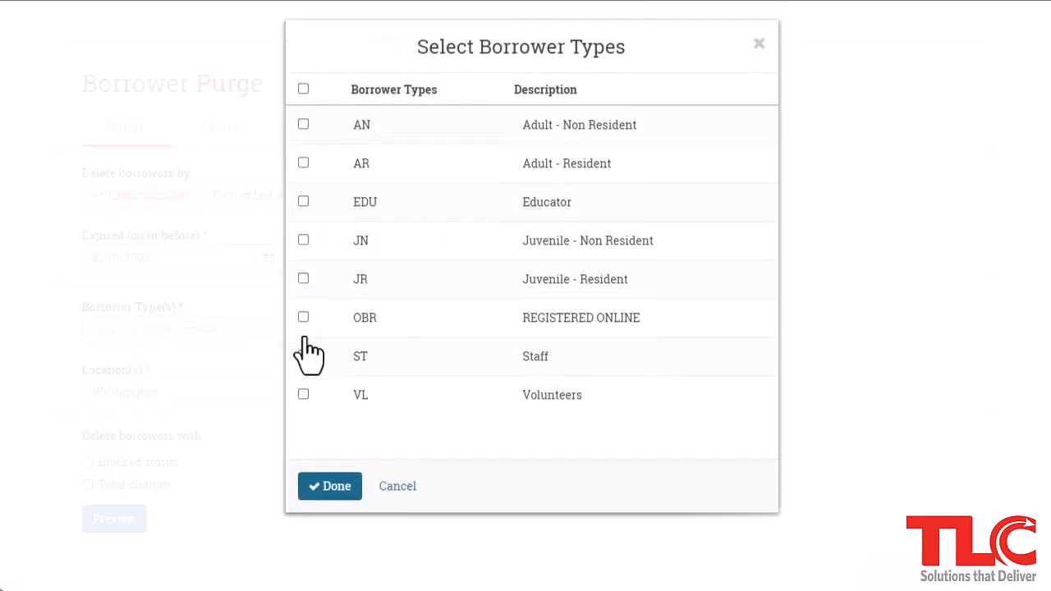
left_click(303, 95)
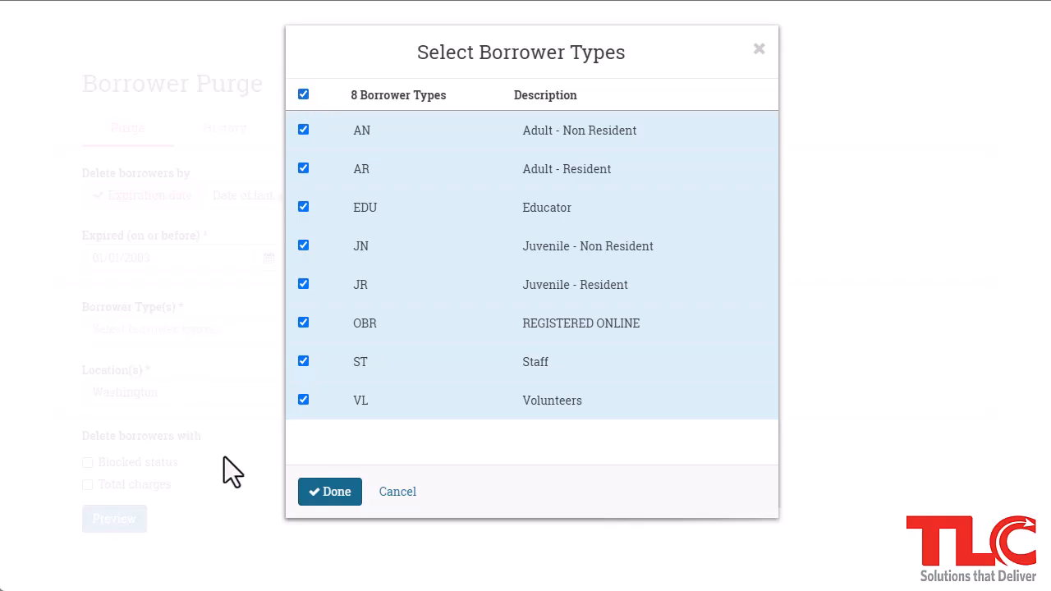
left_click(332, 492)
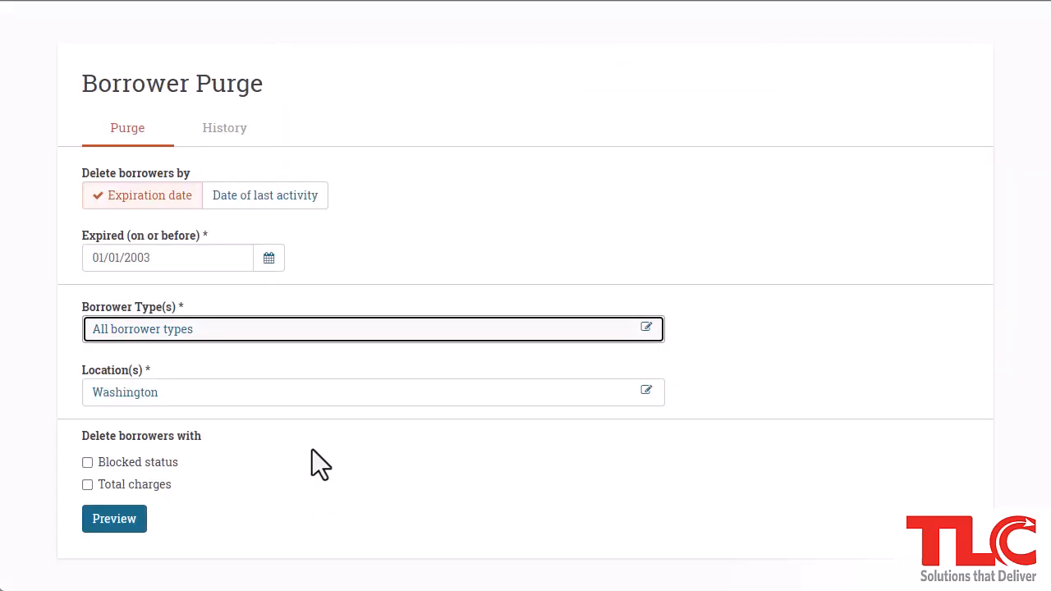
left_click(258, 394)
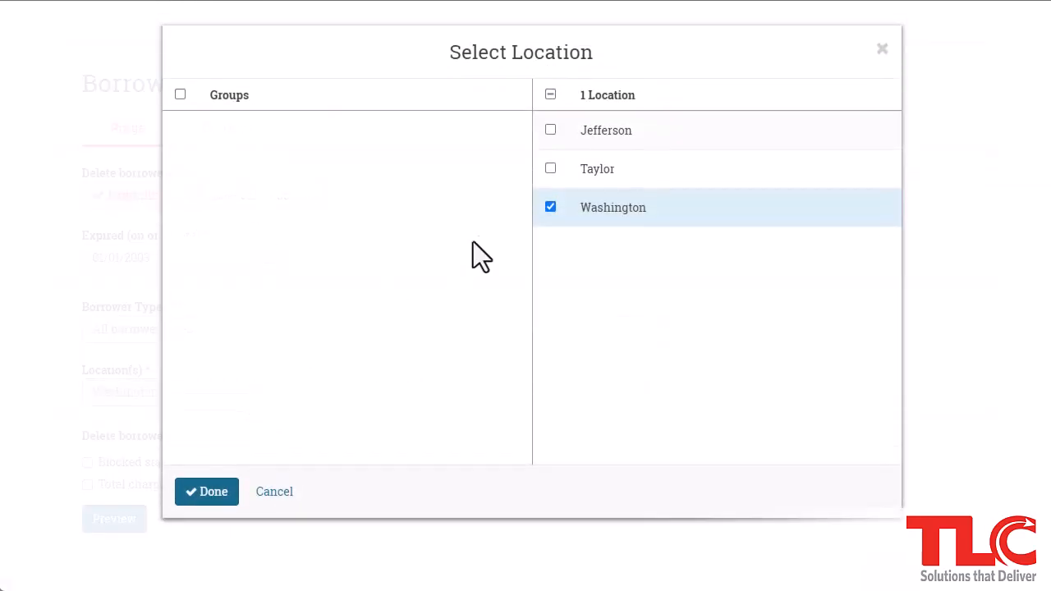
left_click(550, 169)
left_click(550, 130)
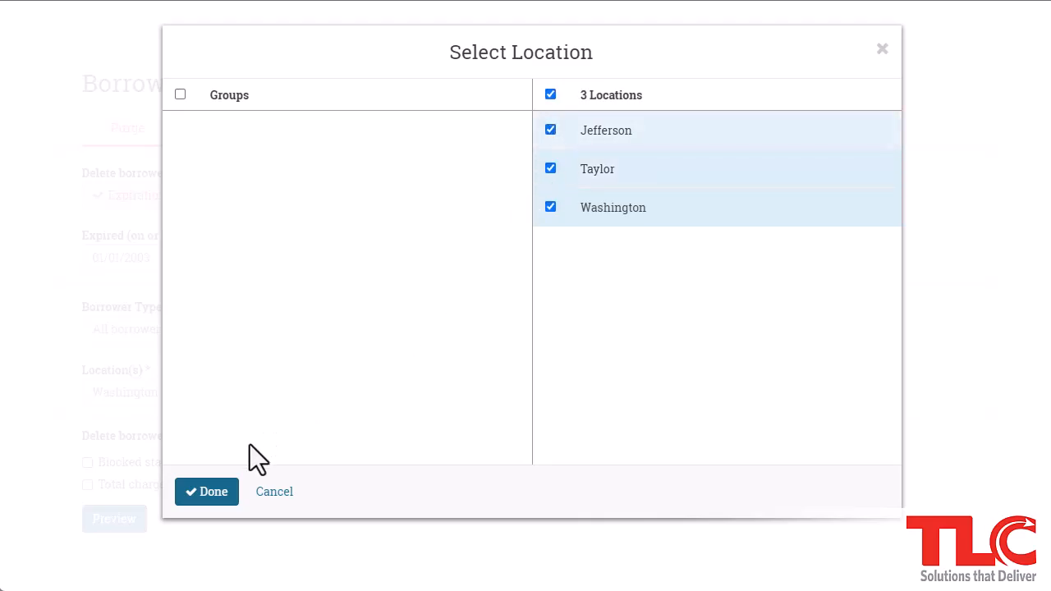
left_click(216, 493)
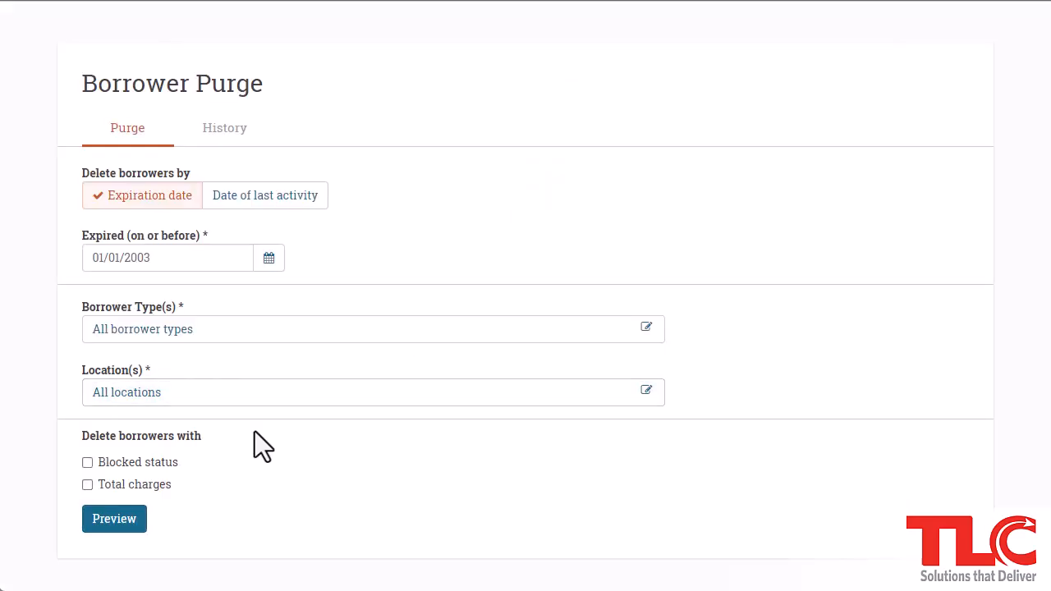
Step: Include borrowers with blocked status, try the total charges option, clear it again, and preview the purge
scroll(254, 433, "down", 1)
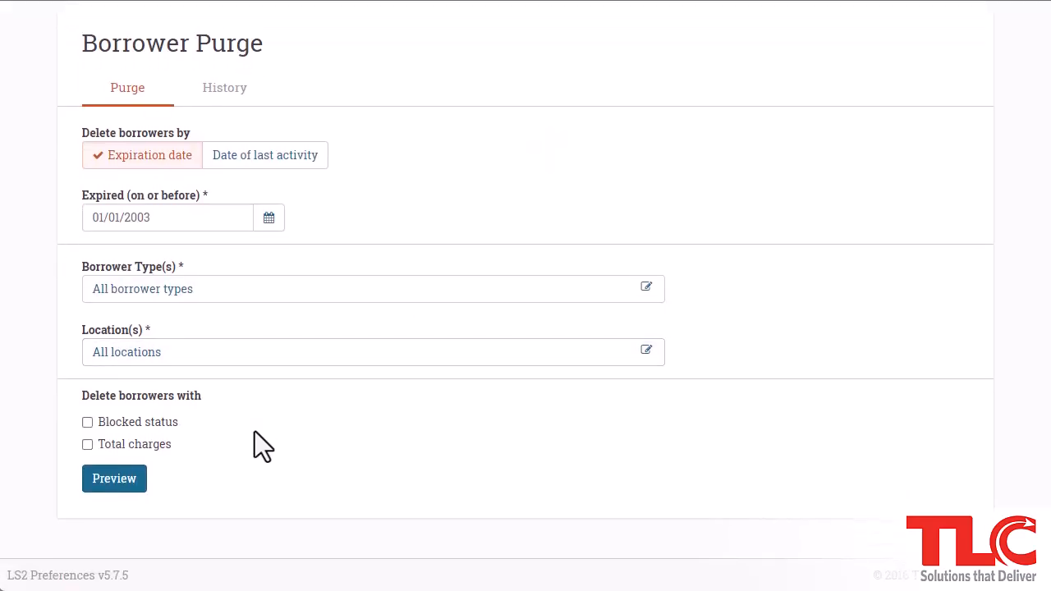
left_click(168, 421)
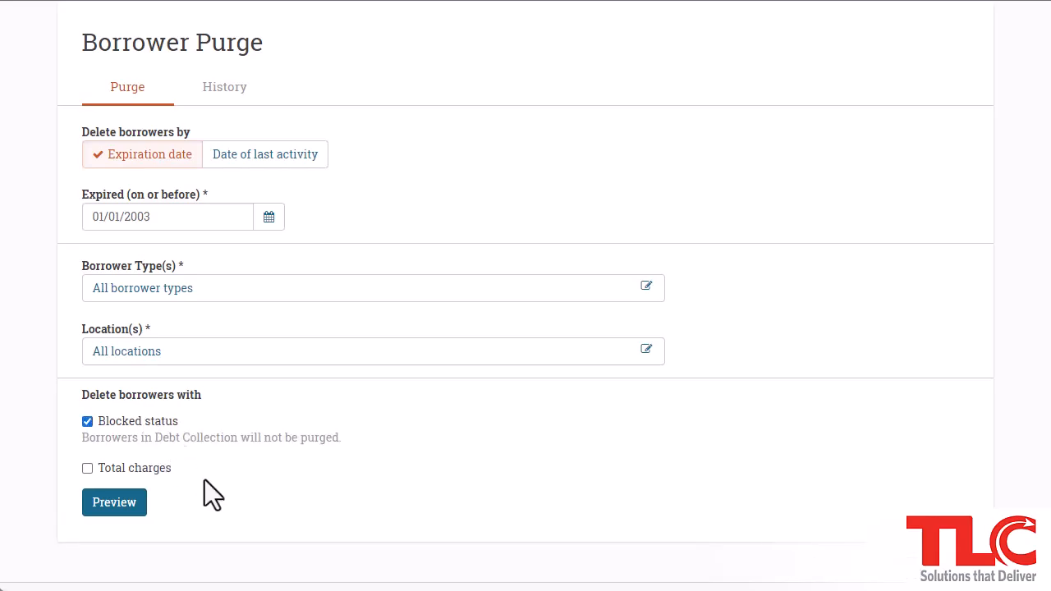
left_click(168, 471)
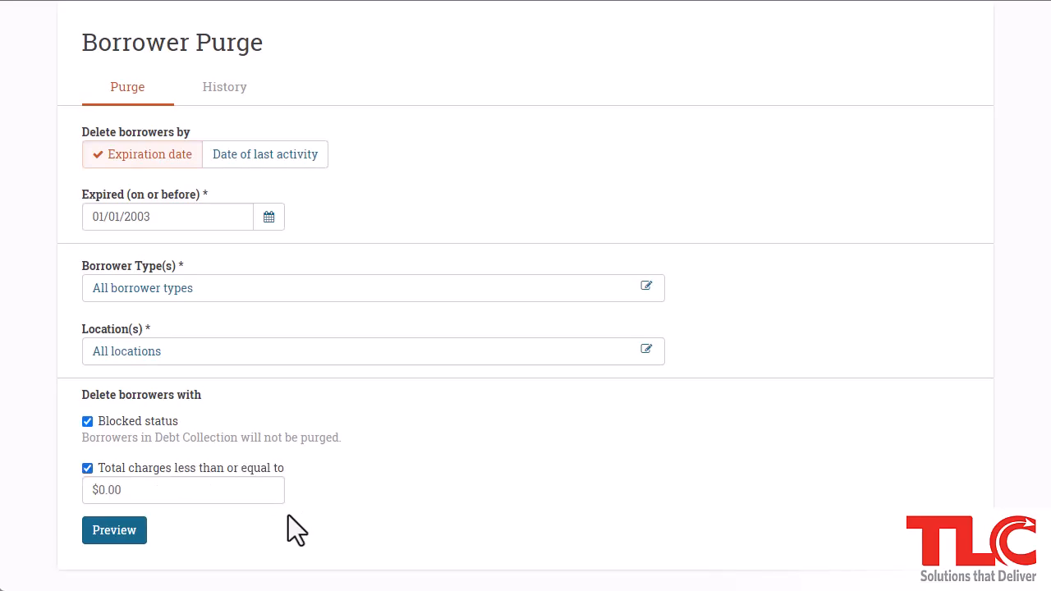
left_click(280, 473)
left_click(129, 516)
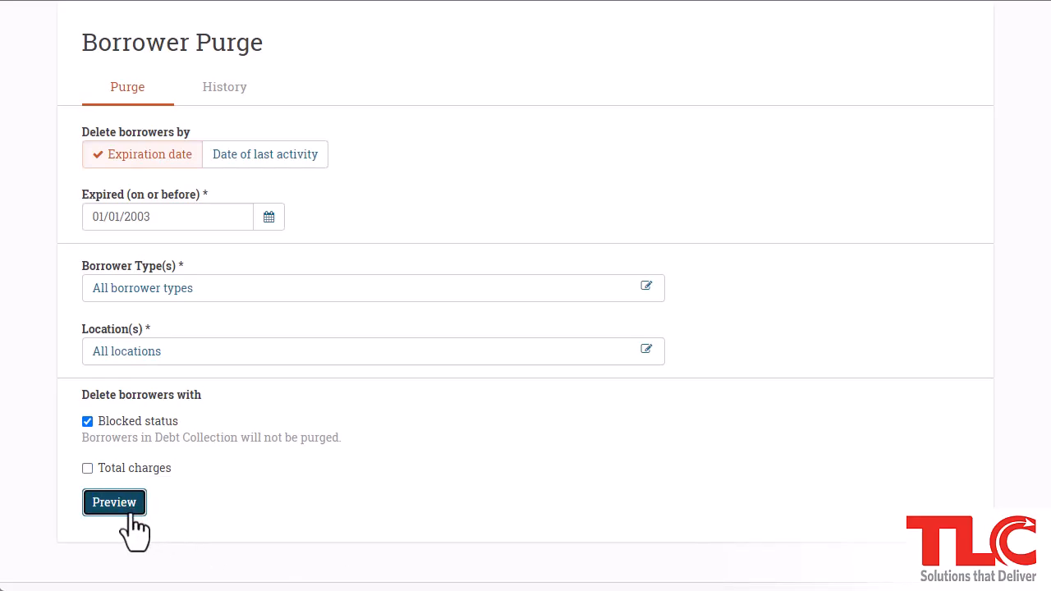
Step: Show the history of past borrower purges
scroll(201, 515, "up", 1)
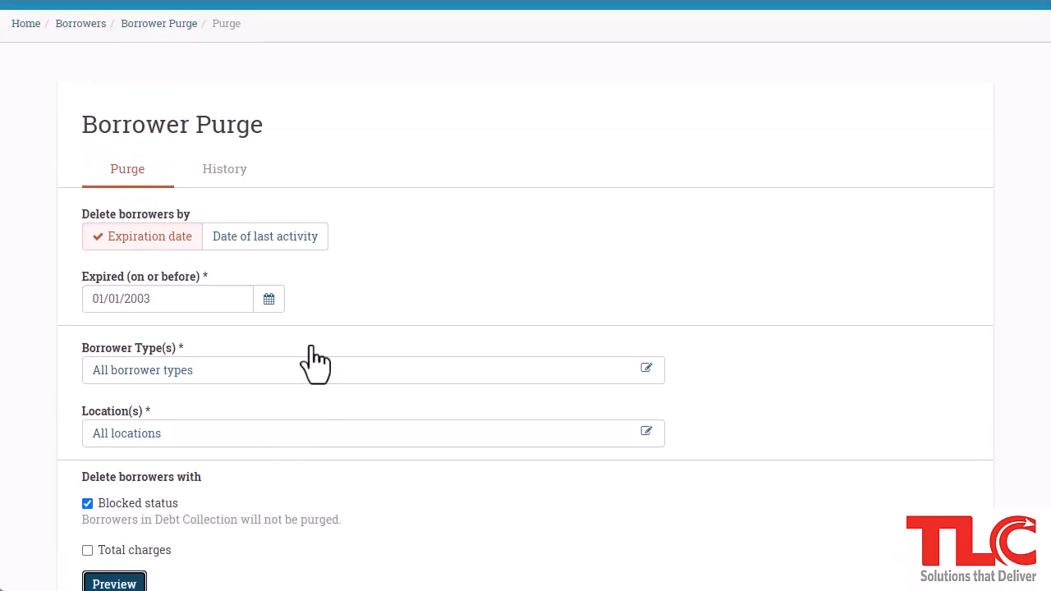
left_click(243, 174)
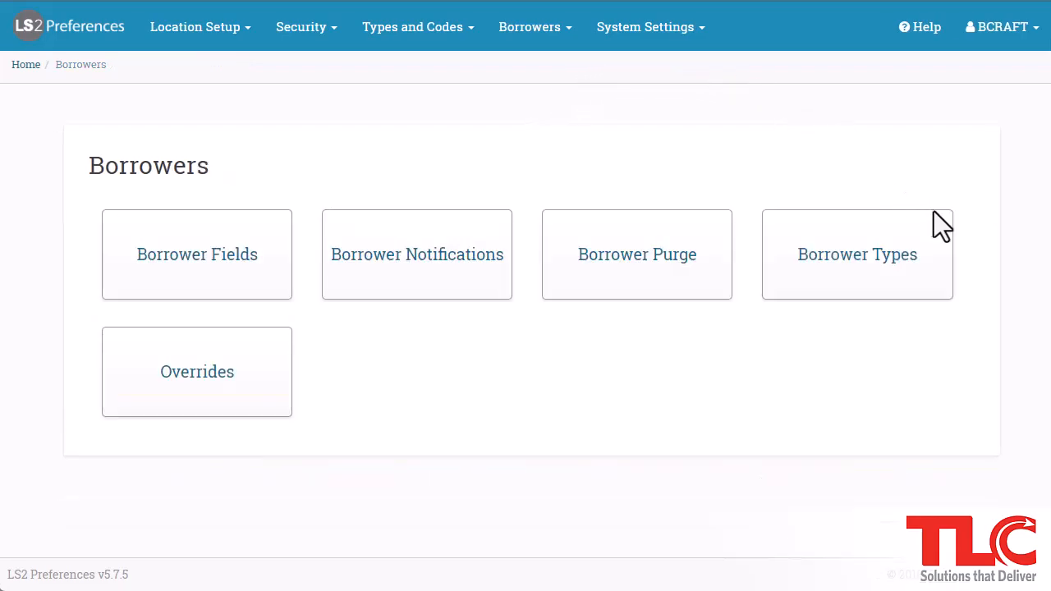
Step: Open Borrower Types and start a batch edit of the types AN, AR and EDU
left_click(943, 256)
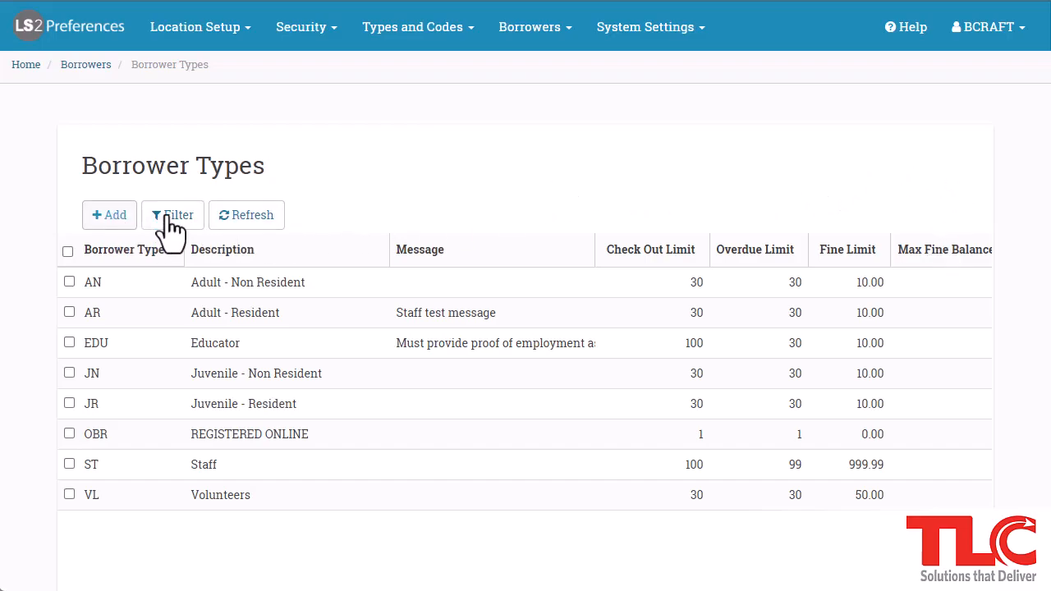
left_click(69, 283)
left_click(69, 312)
left_click(70, 343)
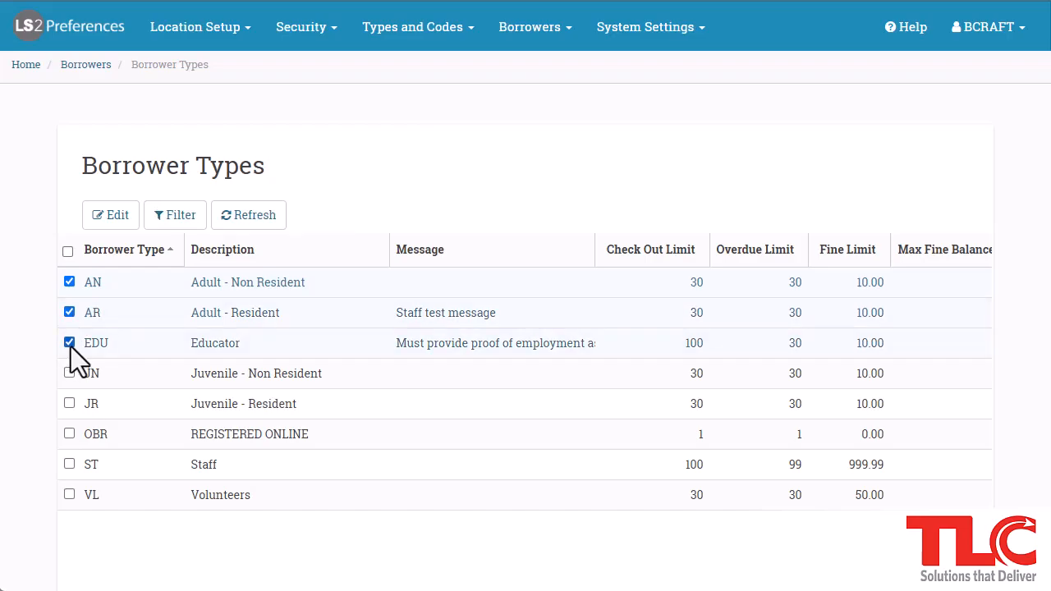
left_click(117, 234)
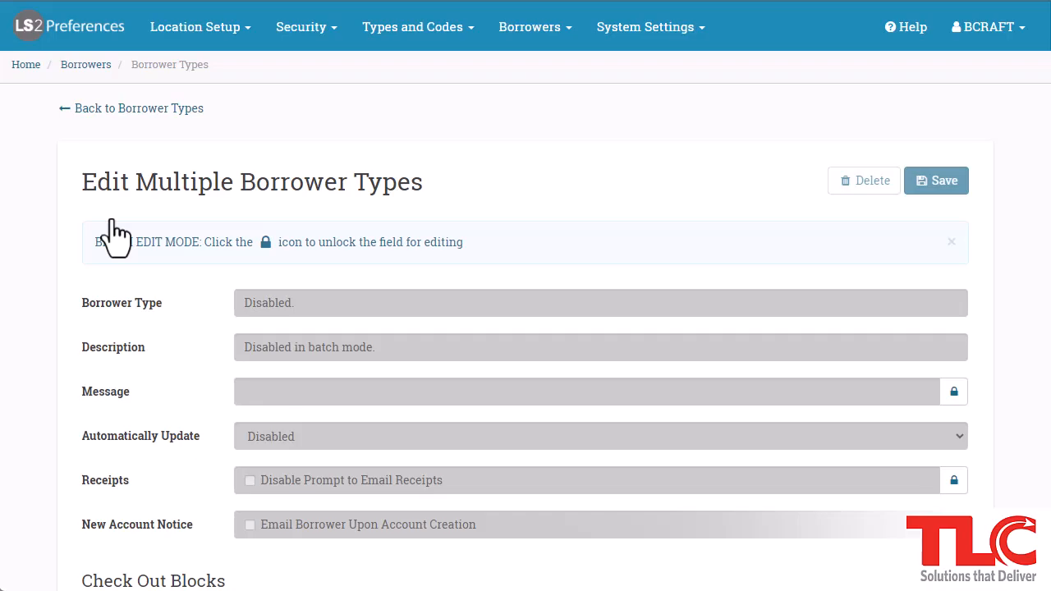
Step: Unlock the Receipts and Check Out Limit fields in the batch edit form
scroll(112, 226, "down", 2)
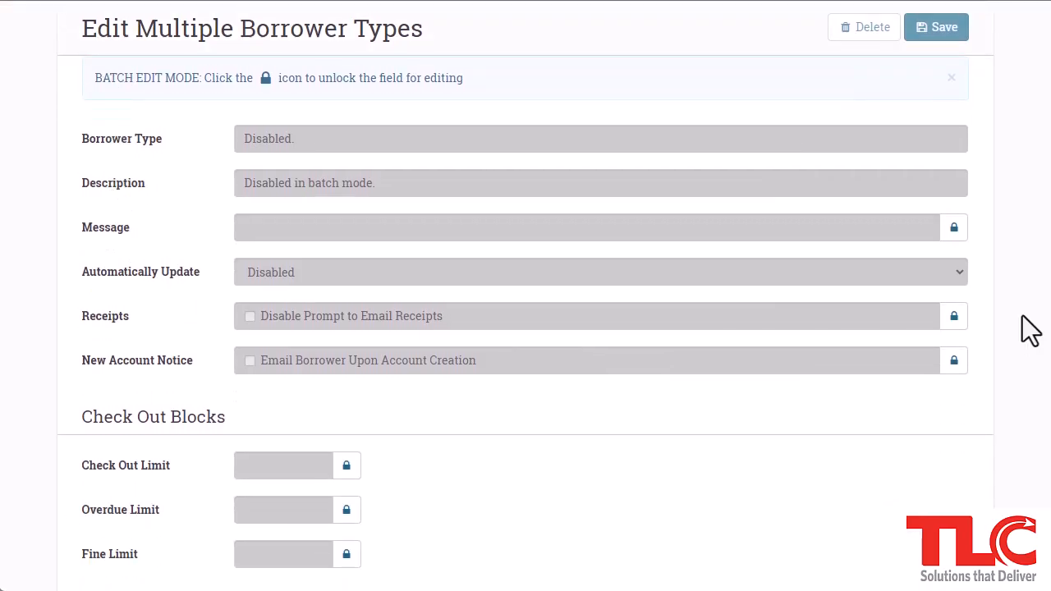
left_click(954, 318)
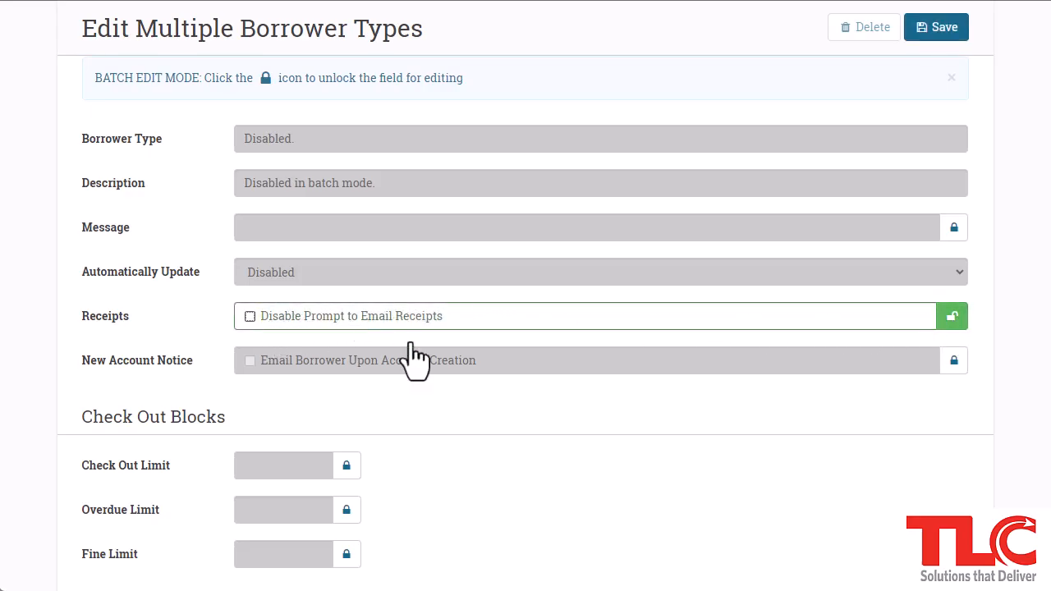
scroll(622, 485, "down", 1)
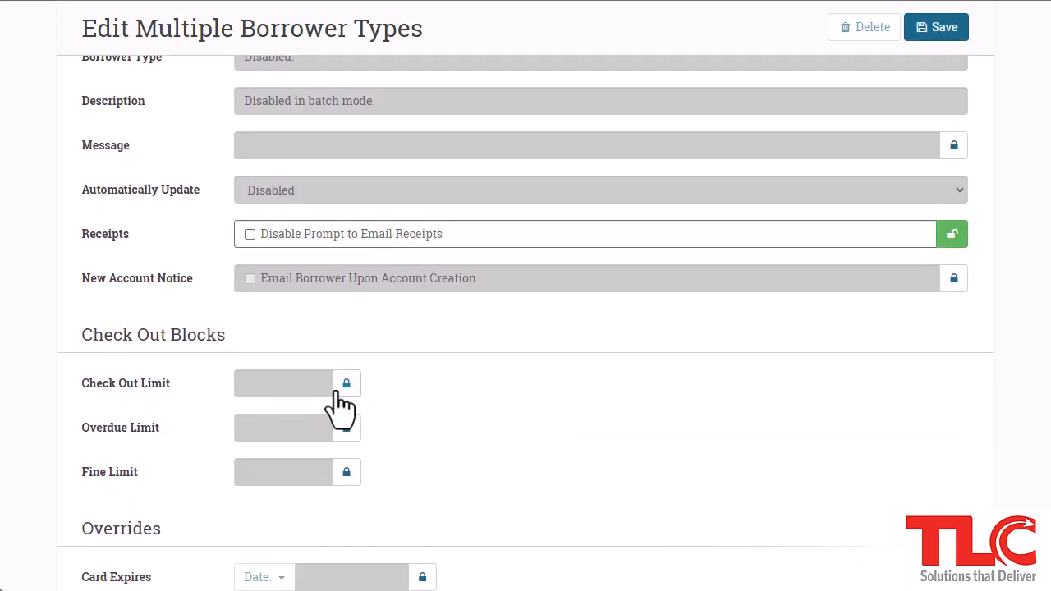
left_click(347, 386)
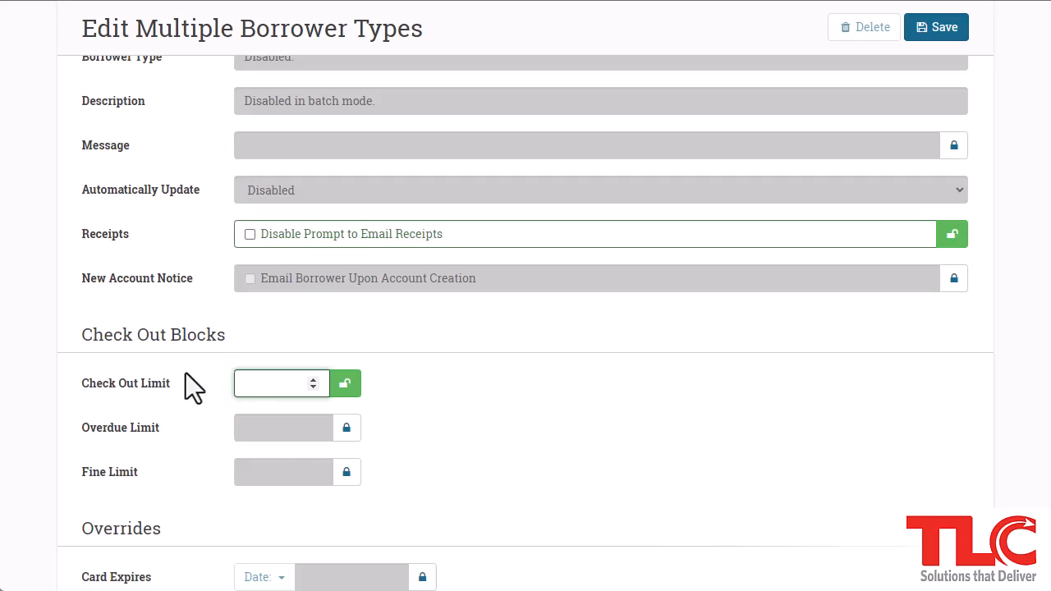
Step: Return to the Borrower Types list without saving and deselect AN, AR and EDU
scroll(193, 362, "up", 3)
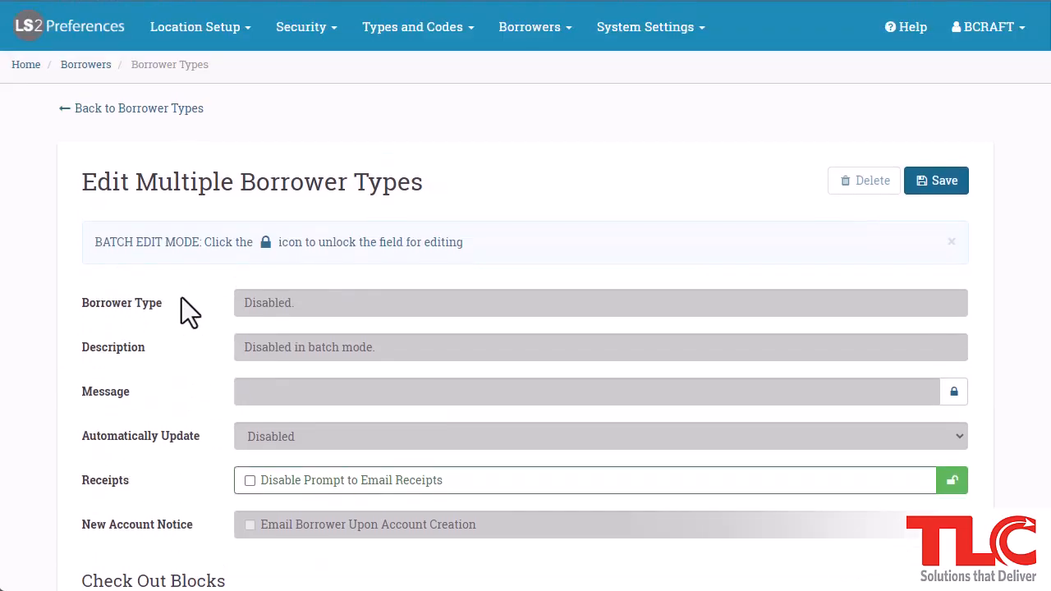
left_click(135, 110)
left_click(69, 281)
left_click(69, 312)
left_click(69, 342)
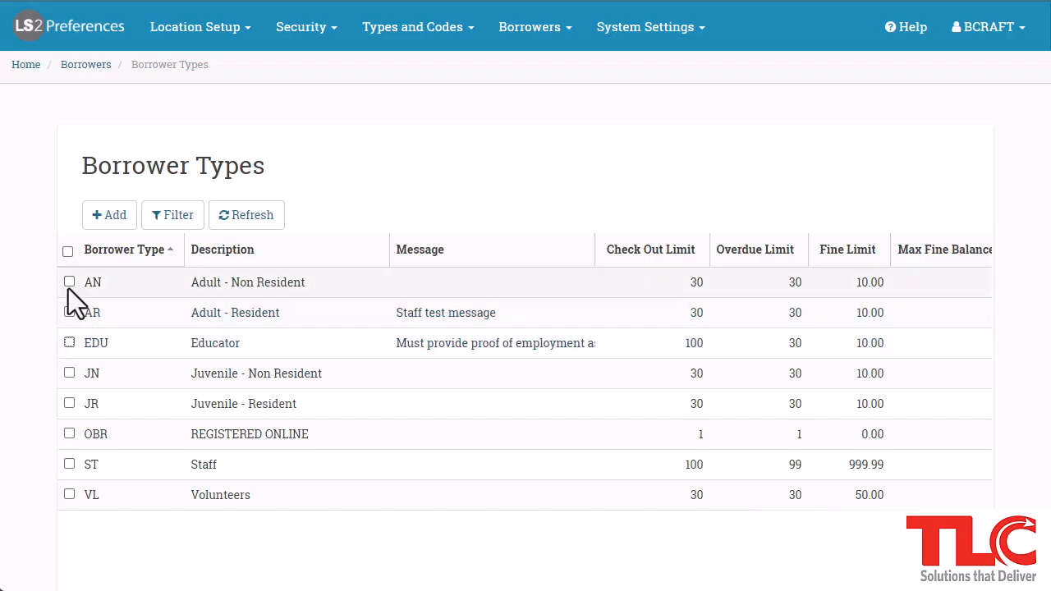
Step: Open borrower type AN for editing and review its Automatically Update options, Check Out Blocks and Overrides
left_click(69, 282)
left_click(122, 216)
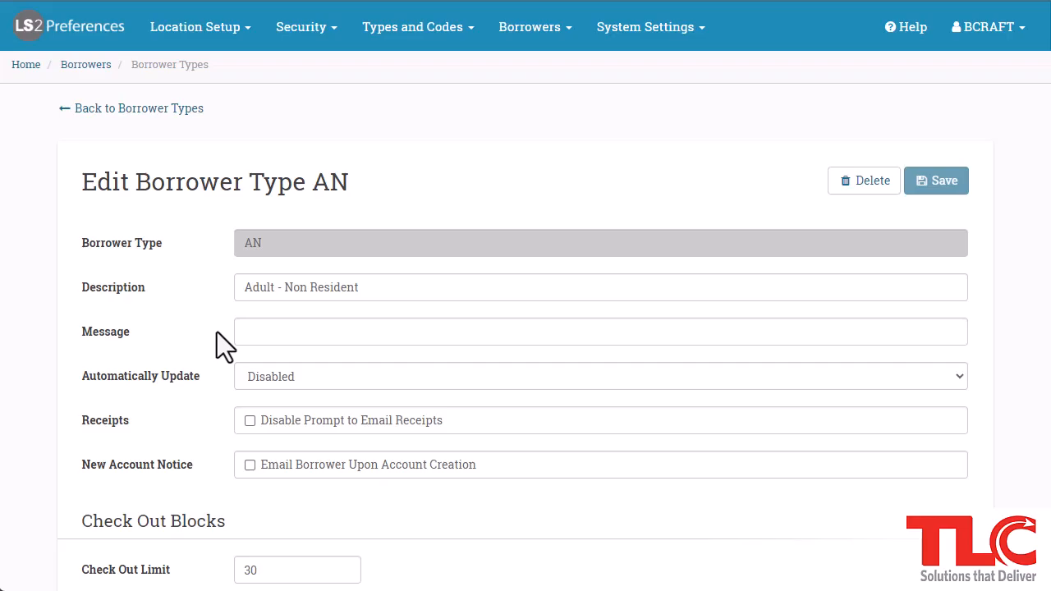
scroll(212, 331, "down", 2)
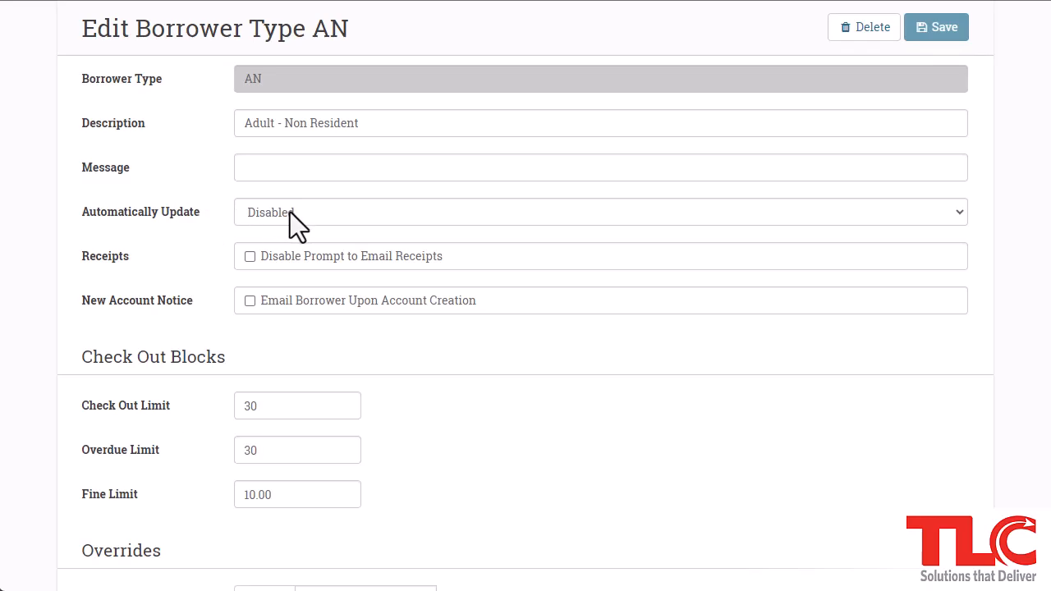
left_click(373, 215)
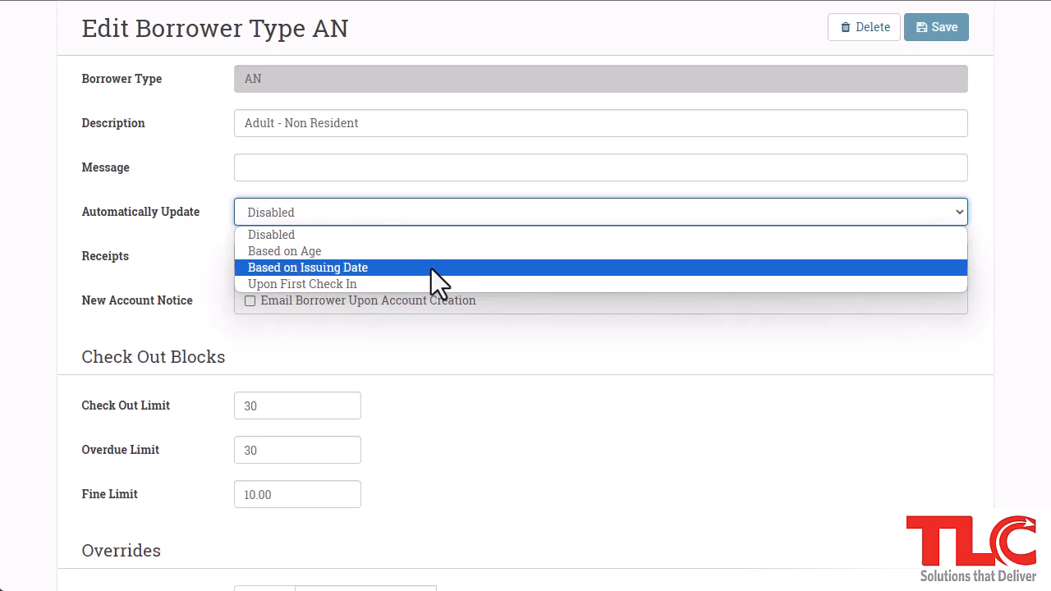
left_click(180, 254)
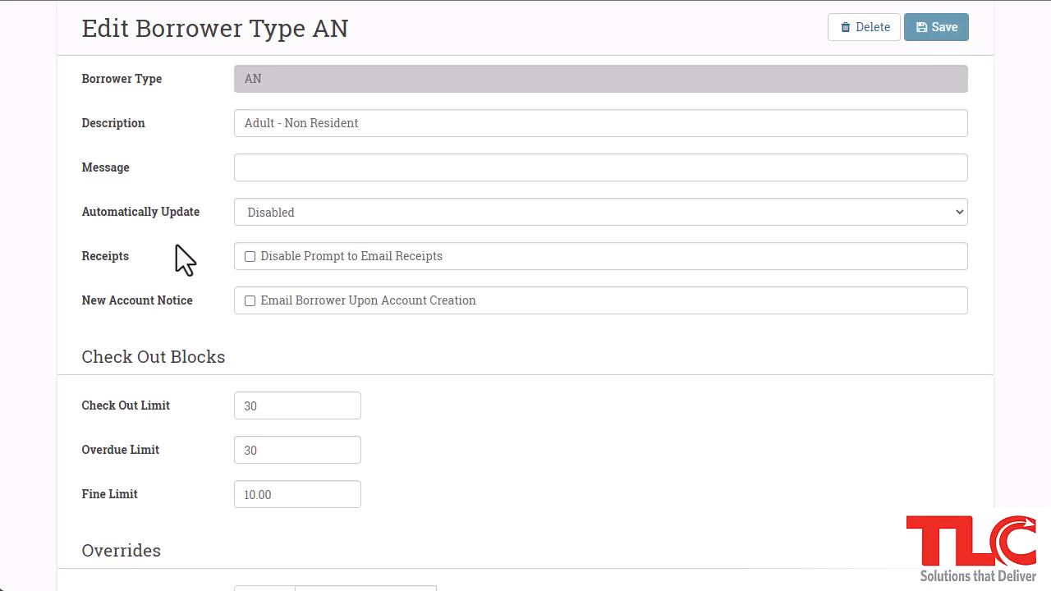
scroll(176, 244, "down", 3)
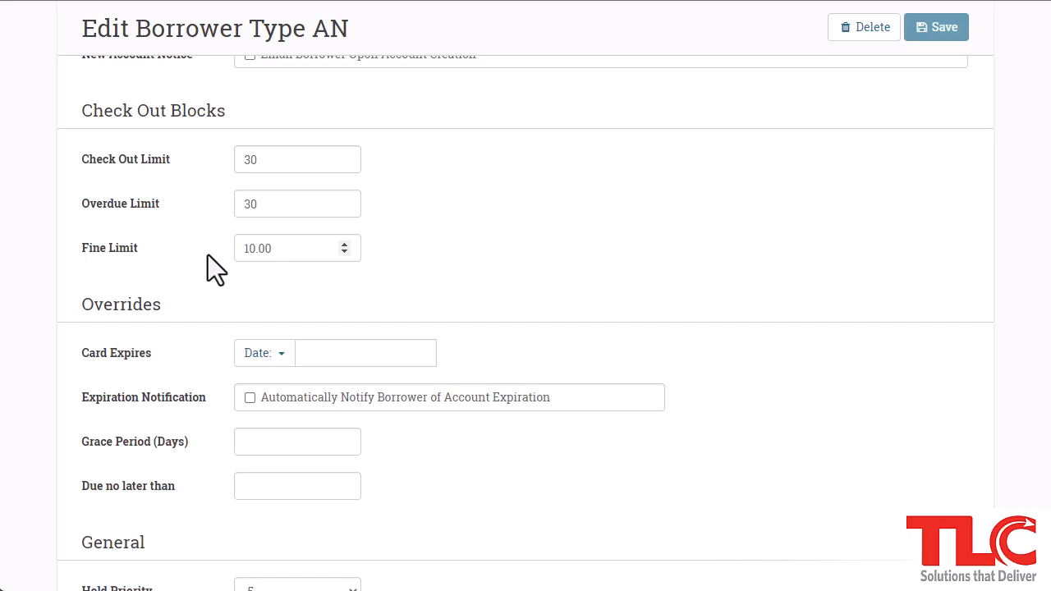
Step: Review the Overrides fields of borrower type AN and check where the location Defaults are found under Location Setup
scroll(208, 254, "down", 2)
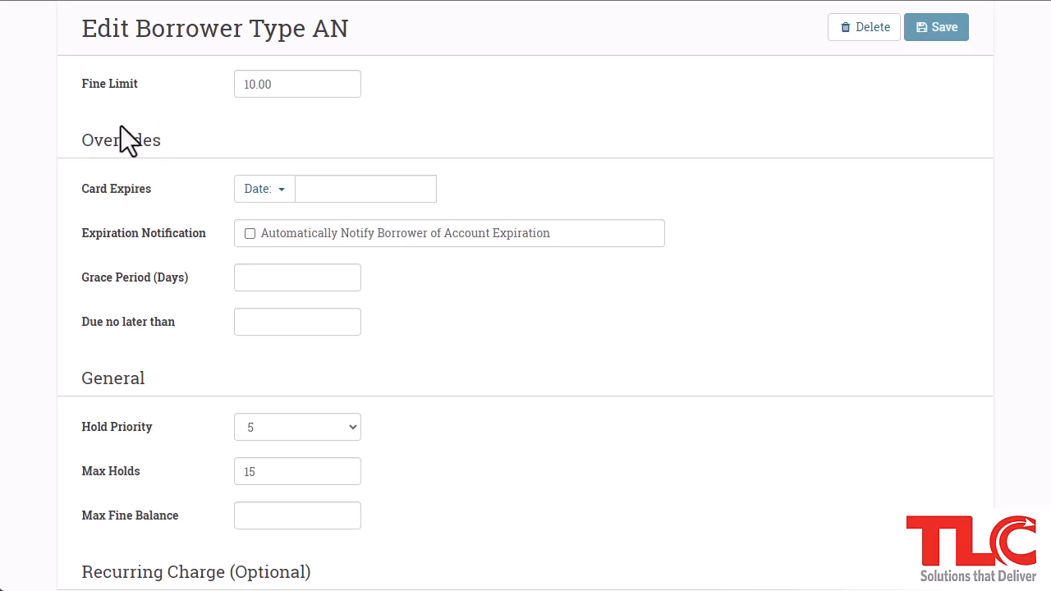
scroll(188, 221, "up", 7)
left_click(199, 37)
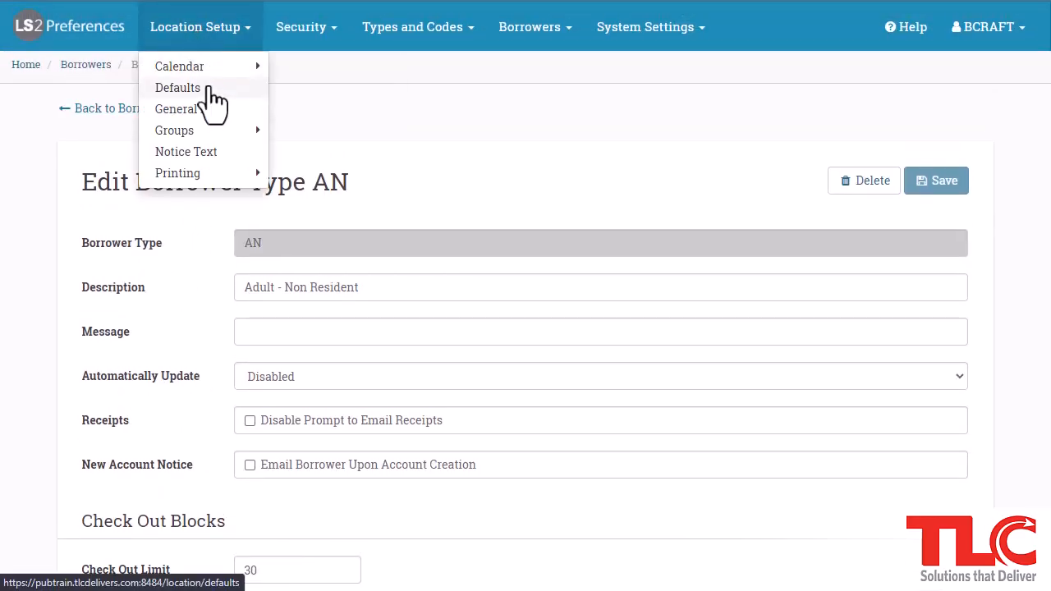
scroll(183, 279, "down", 7)
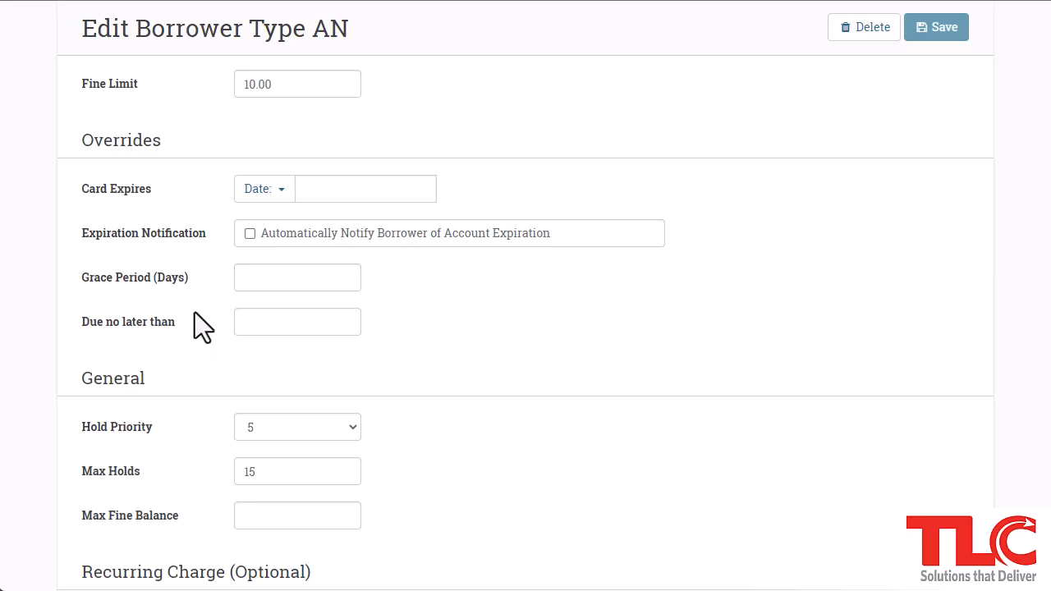
Step: Examine the General and Recurring Charge sections of borrower type AN, including the Hold Priority and Charge Type options, without changing them
scroll(199, 317, "down", 3)
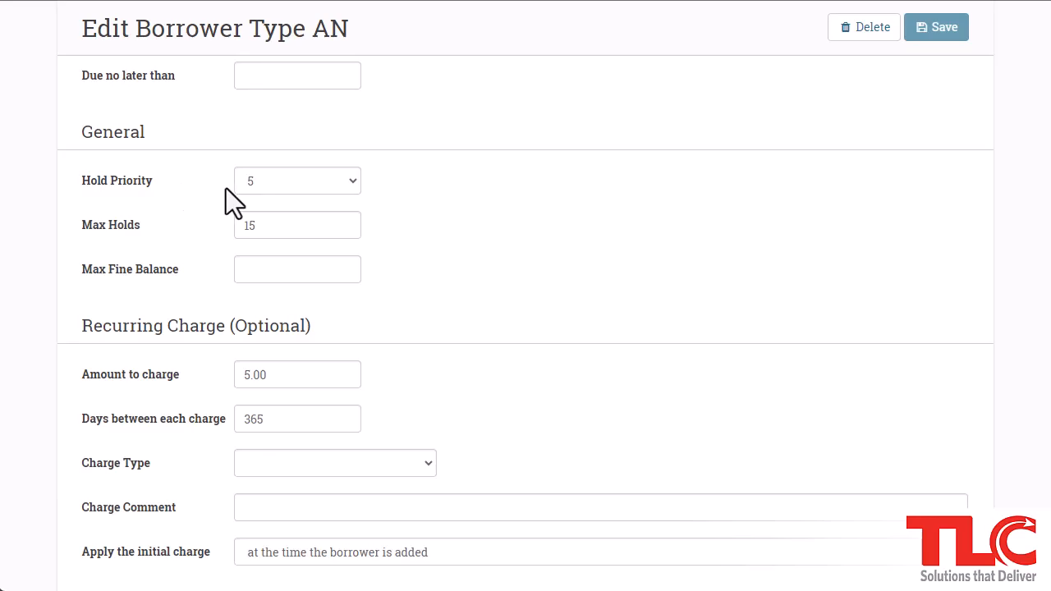
left_click(273, 189)
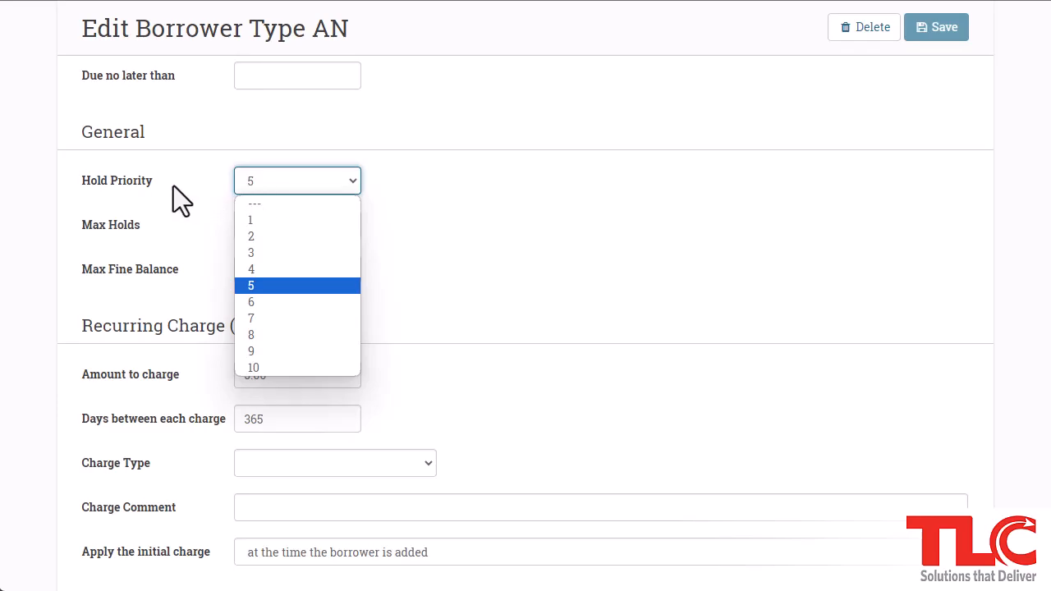
key("Escape")
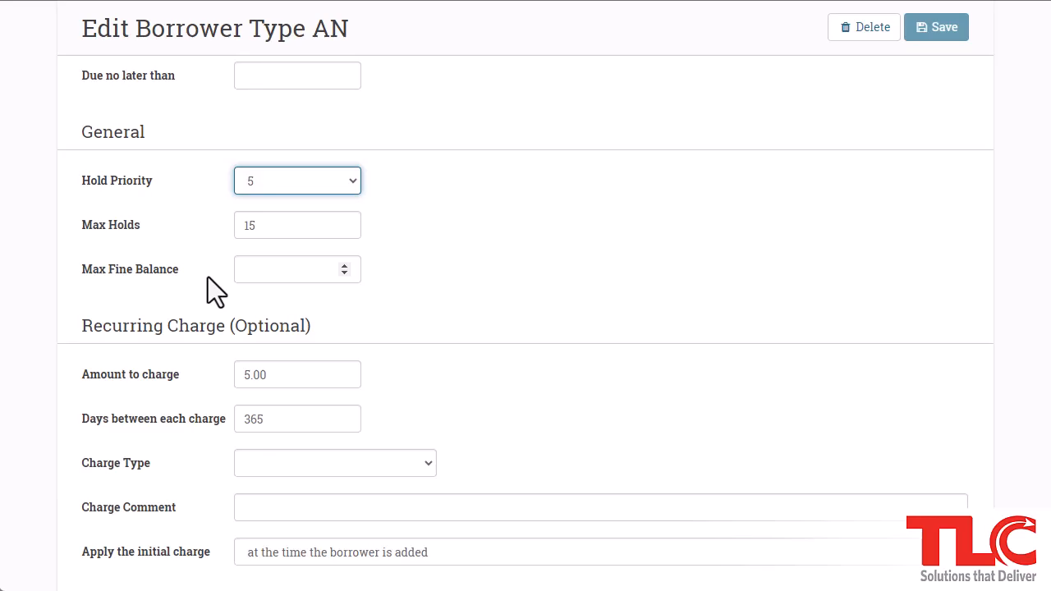
scroll(207, 277, "down", 1)
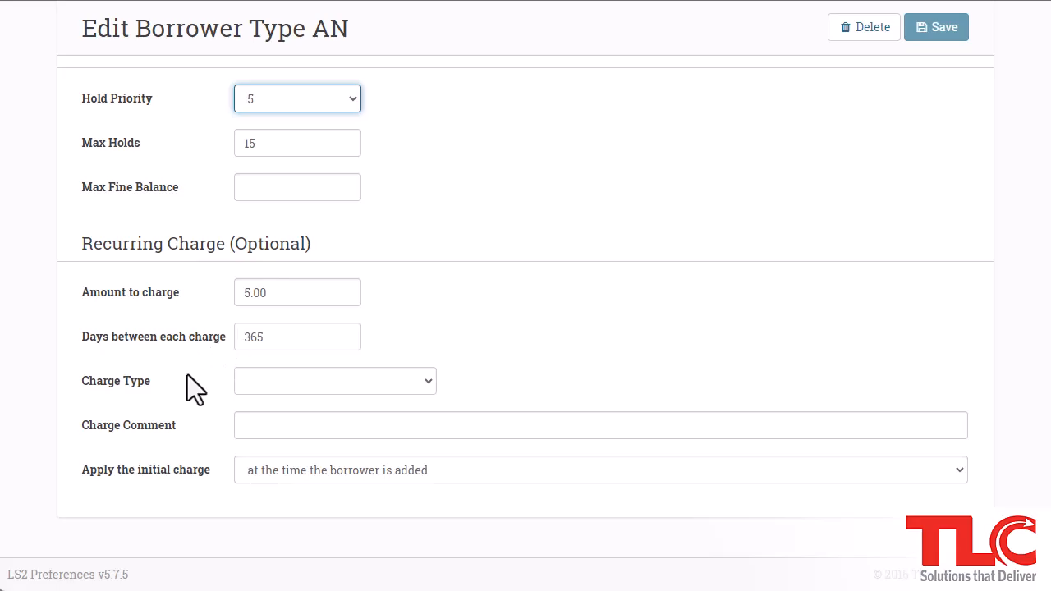
left_click(243, 378)
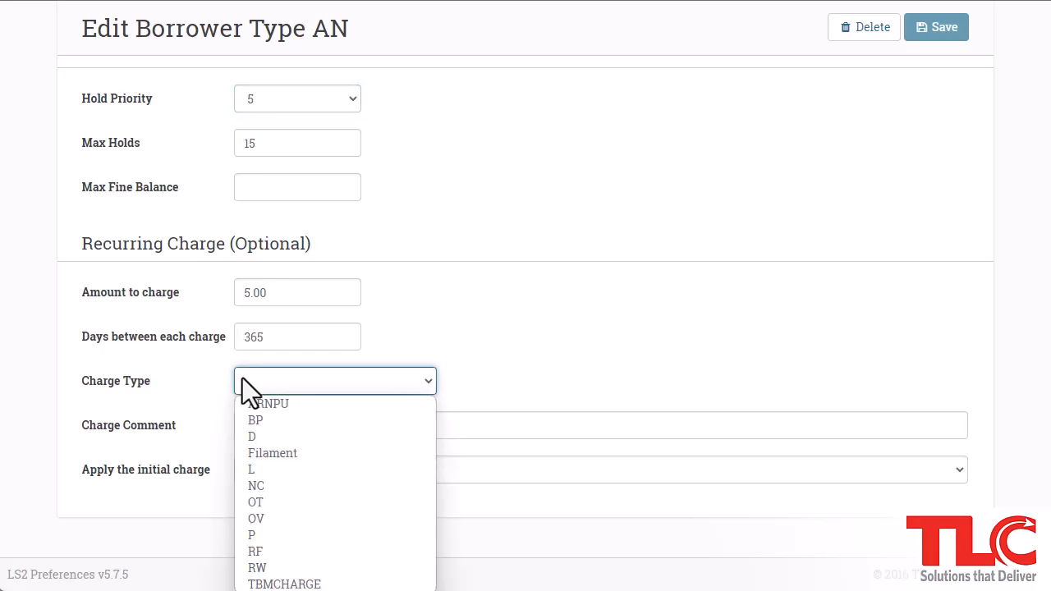
left_click(199, 388)
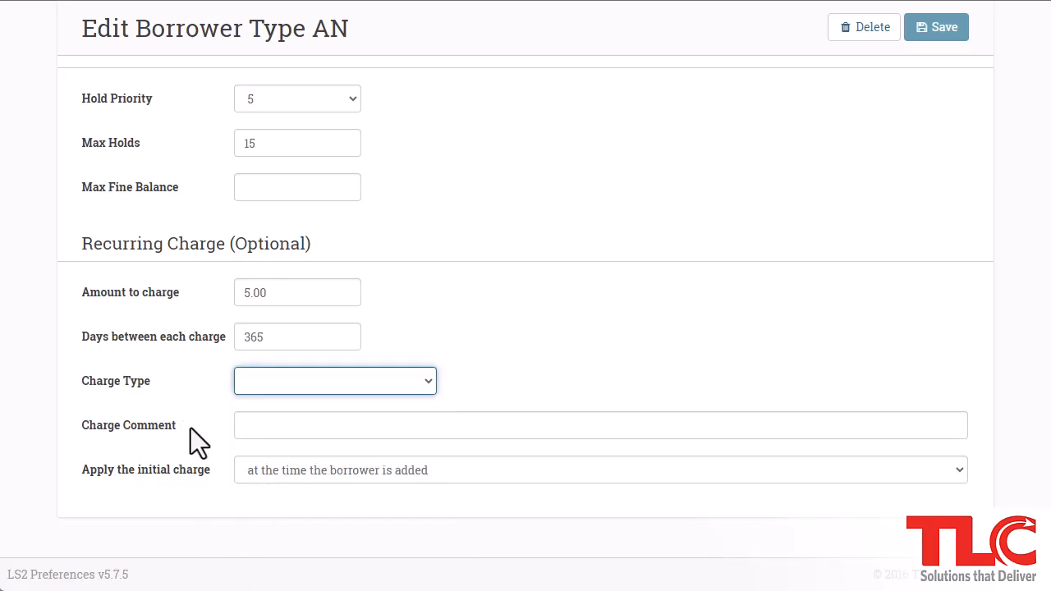
left_click_drag(141, 469, 218, 474)
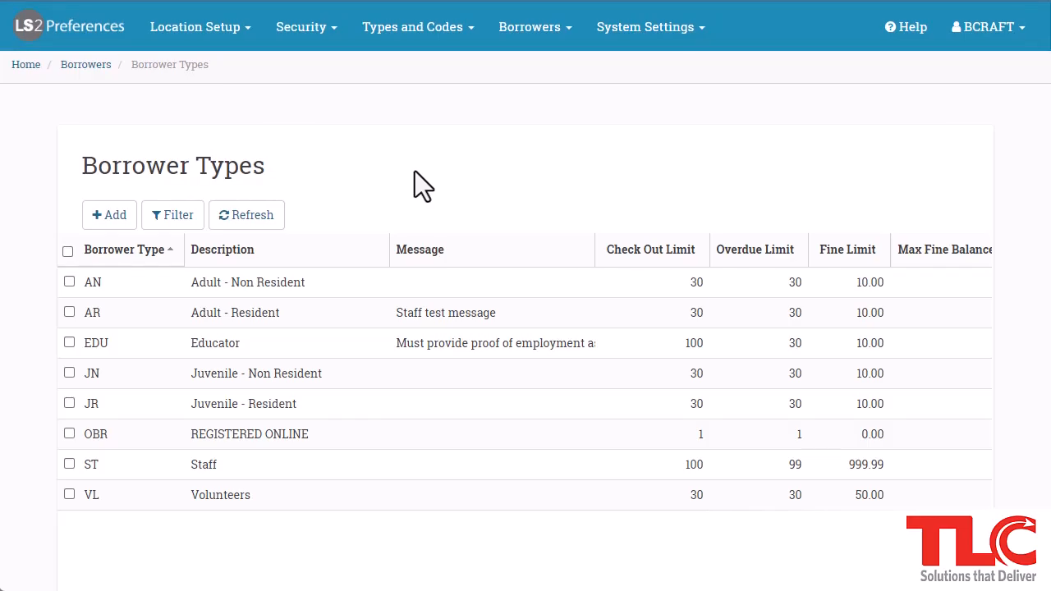
Step: Leave Borrower Types for the Home page and open System Settings
left_click_drag(369, 498, 255, 480)
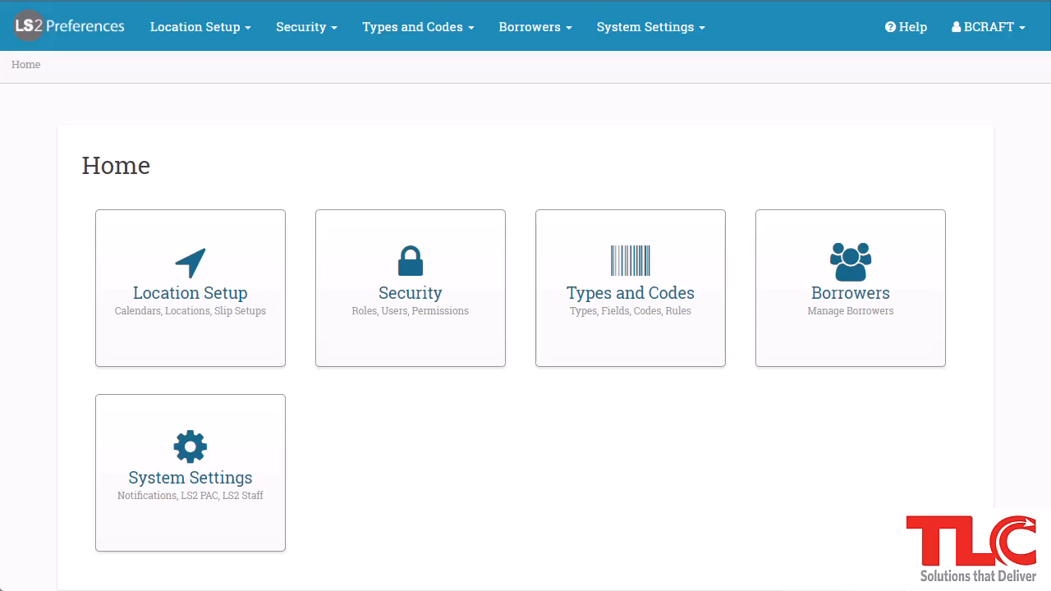
left_click(192, 537)
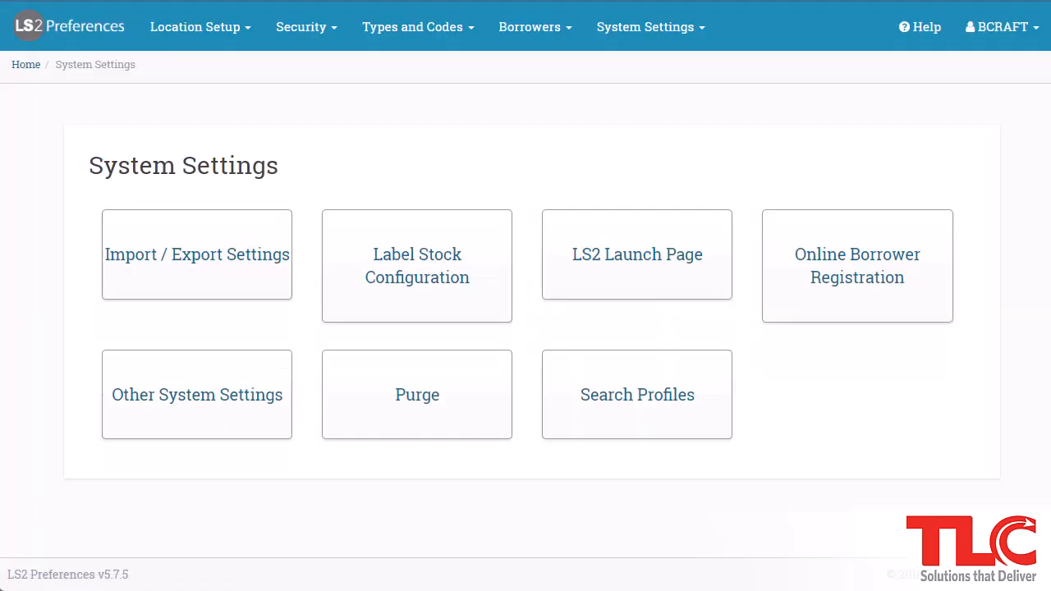